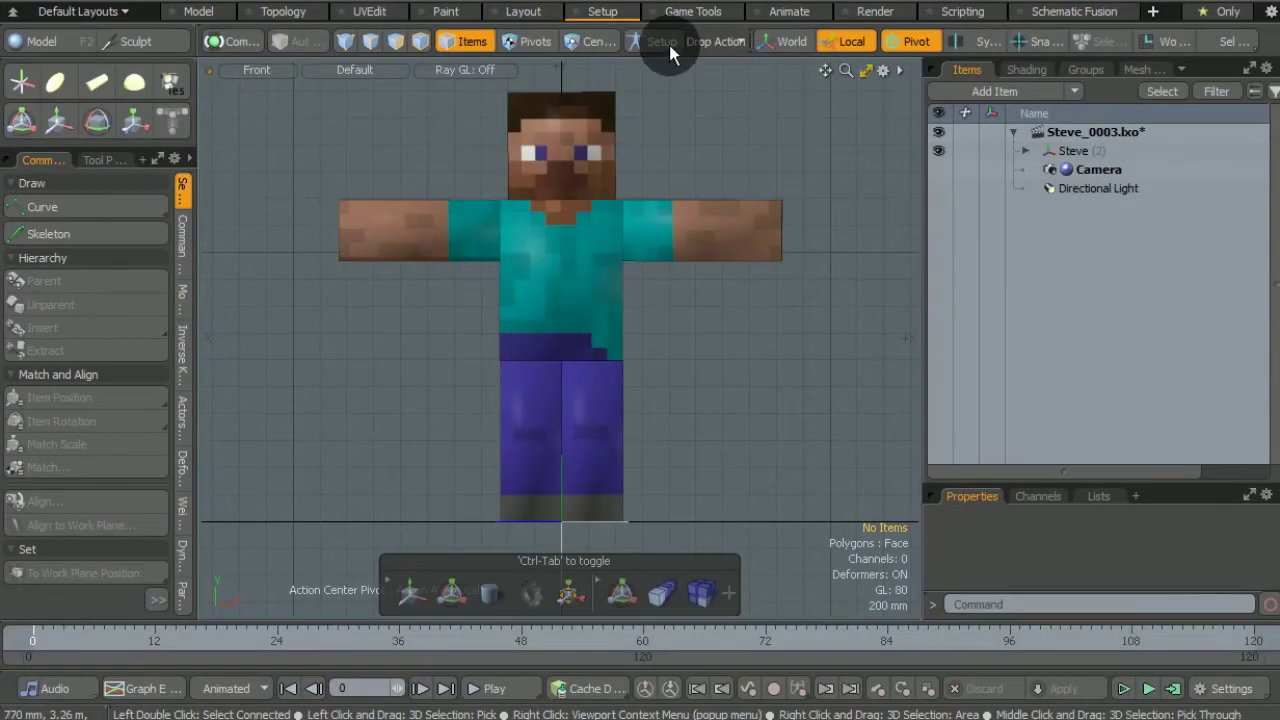
# Step: Enter Setup mode and activate the Skeleton tool with its Tool Properties shown
pyautogui.click(669, 45)
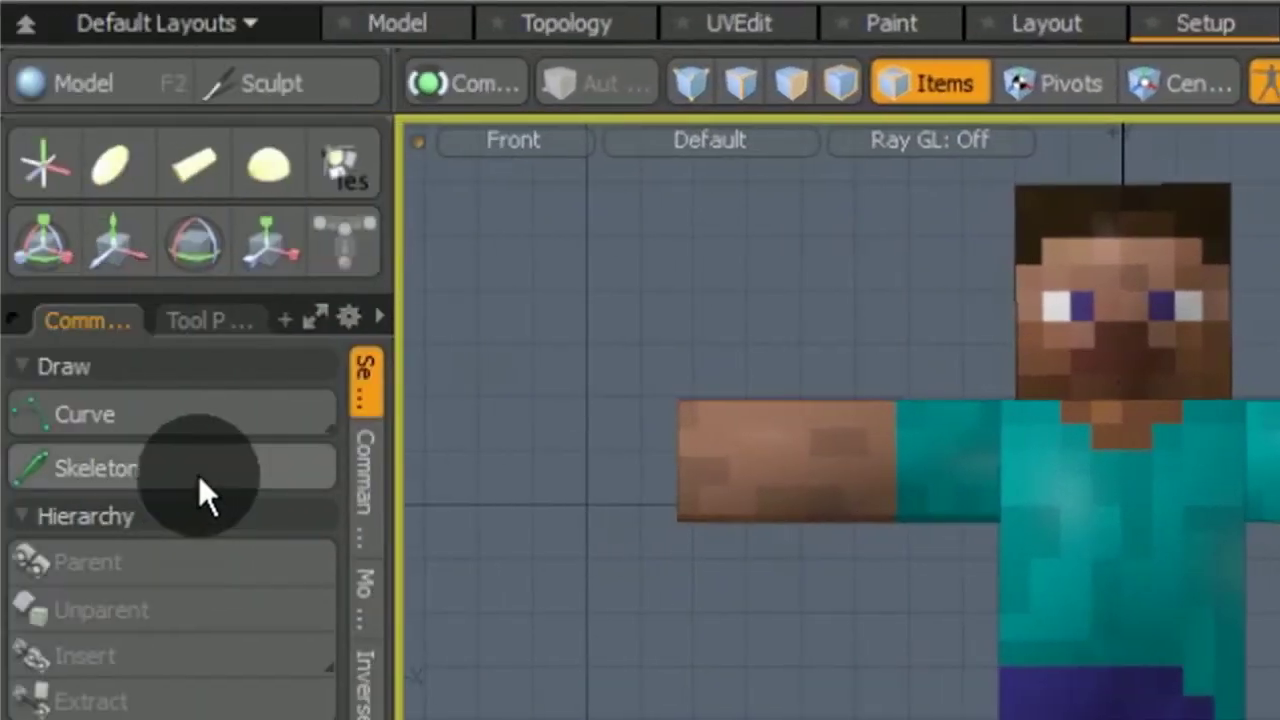
pyautogui.click(198, 475)
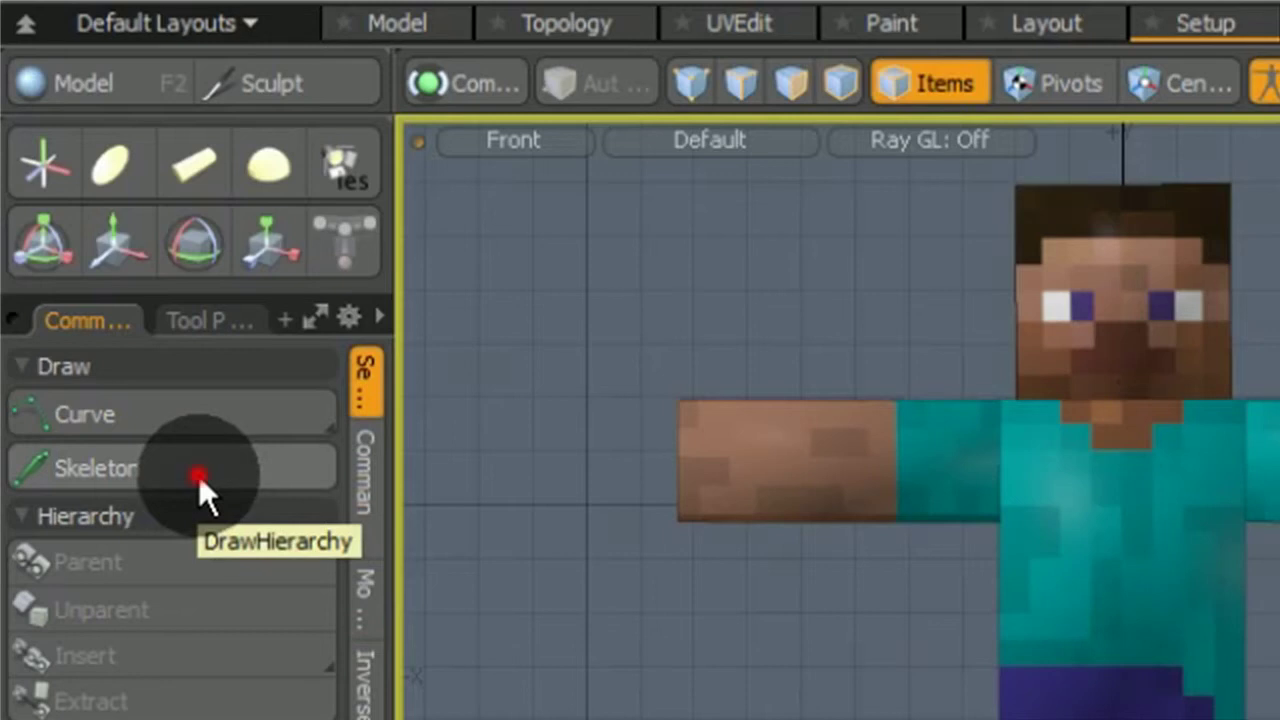
pyautogui.click(215, 319)
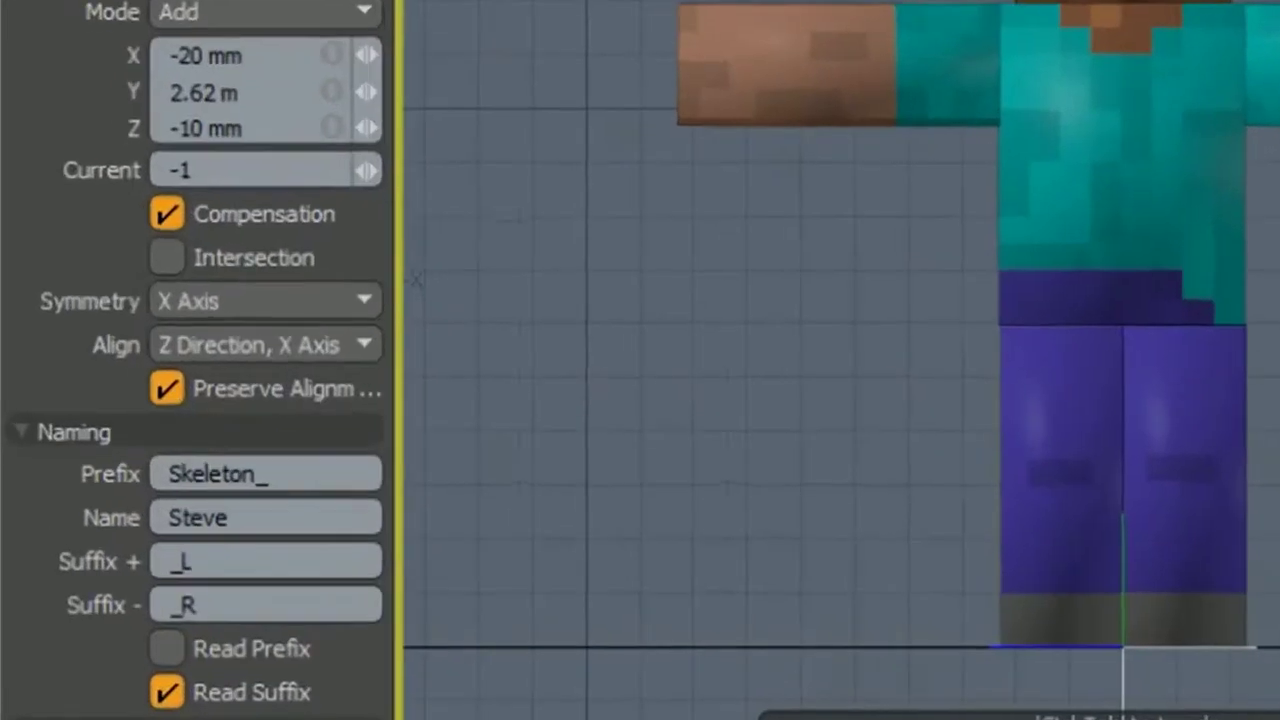
# Step: Place the root joint at the hips, draw mirrored bones out and down both legs, and reselect the root
pyautogui.click(1127, 275)
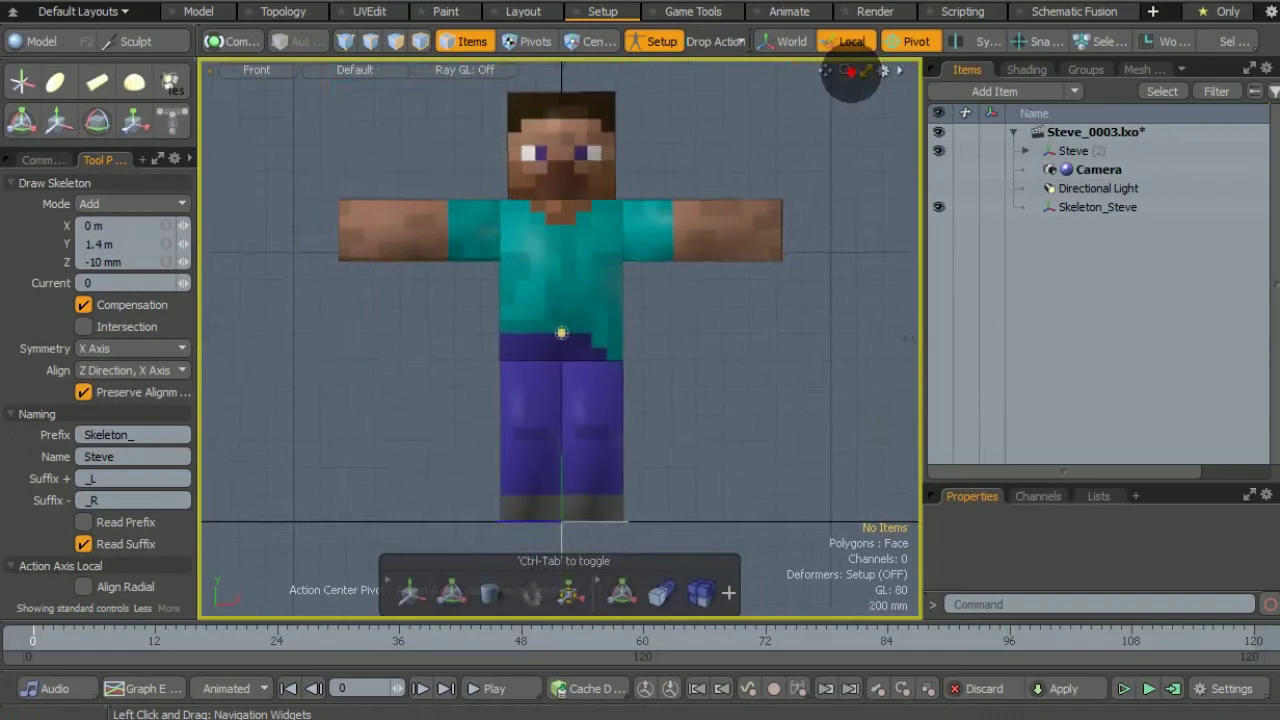
pyautogui.moveTo(1112, 0); pyautogui.dragTo(1112, 0)
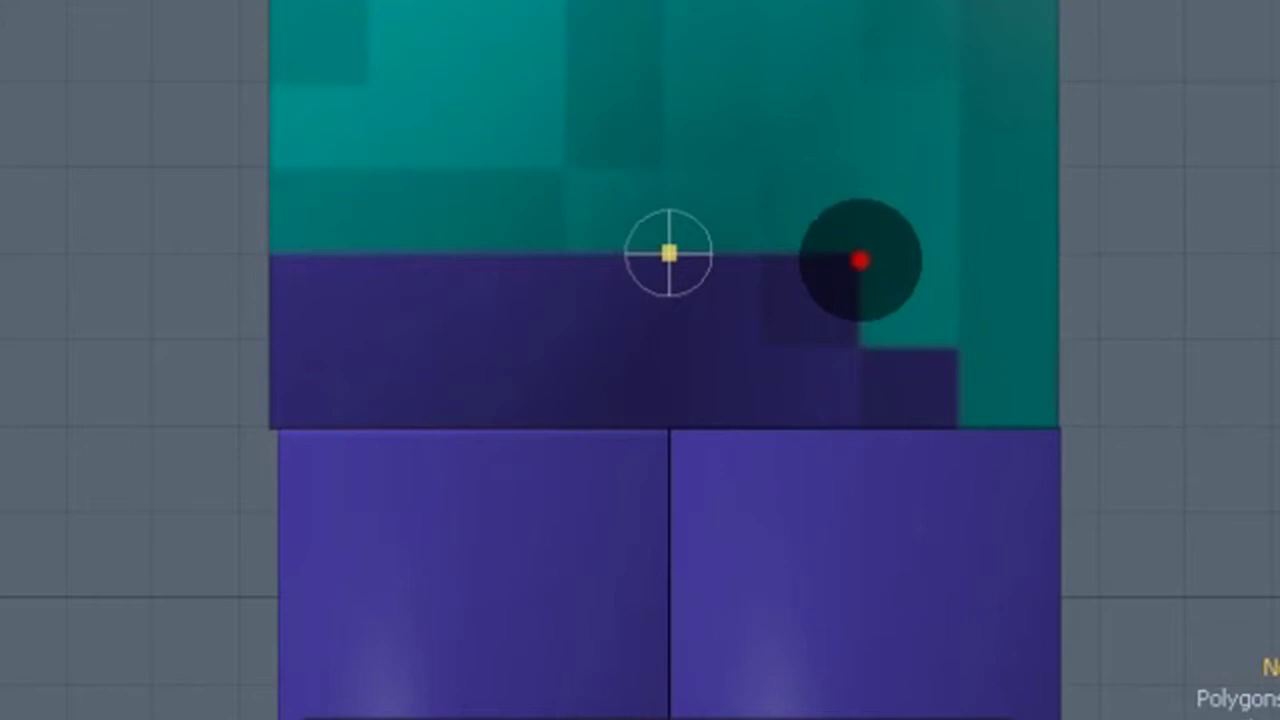
pyautogui.click(860, 260)
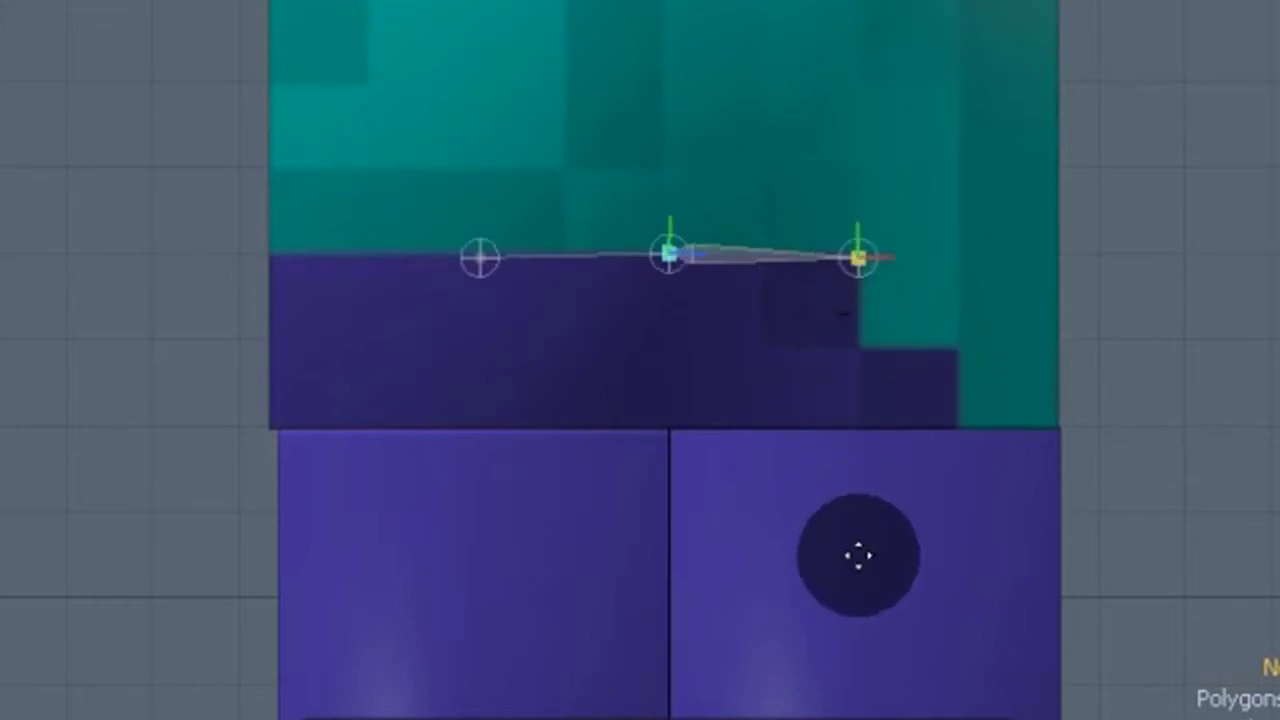
pyautogui.click(858, 556)
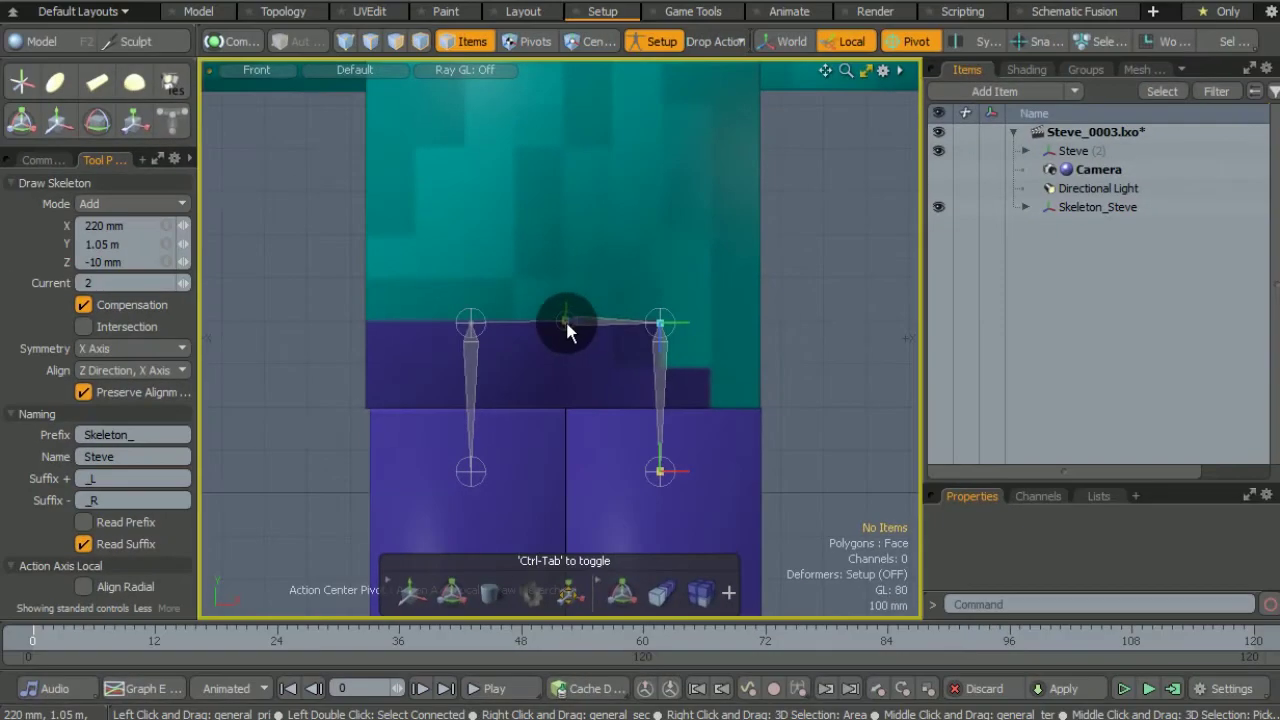
pyautogui.click(567, 325)
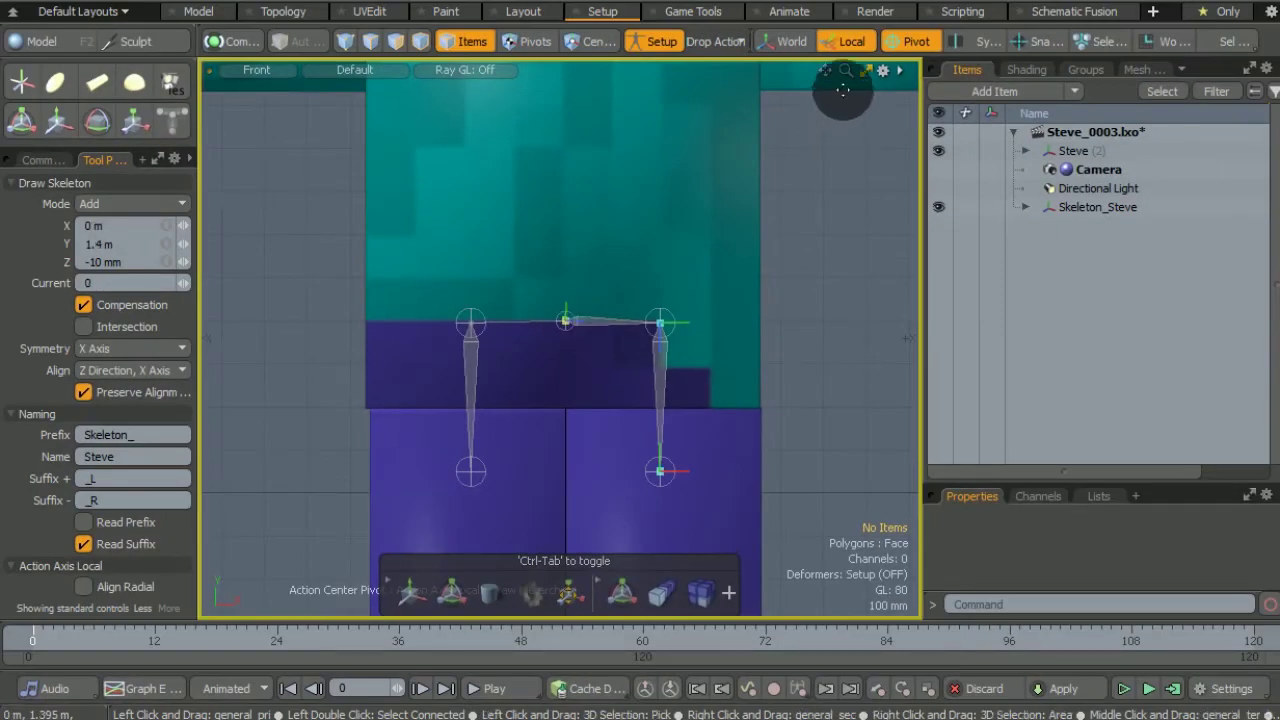
# Step: With Symmetry set to Off, add a single spine joint at Steve's neck, undoing a misplaced first try
pyautogui.moveTo(826, 72); pyautogui.dragTo(826, 125)
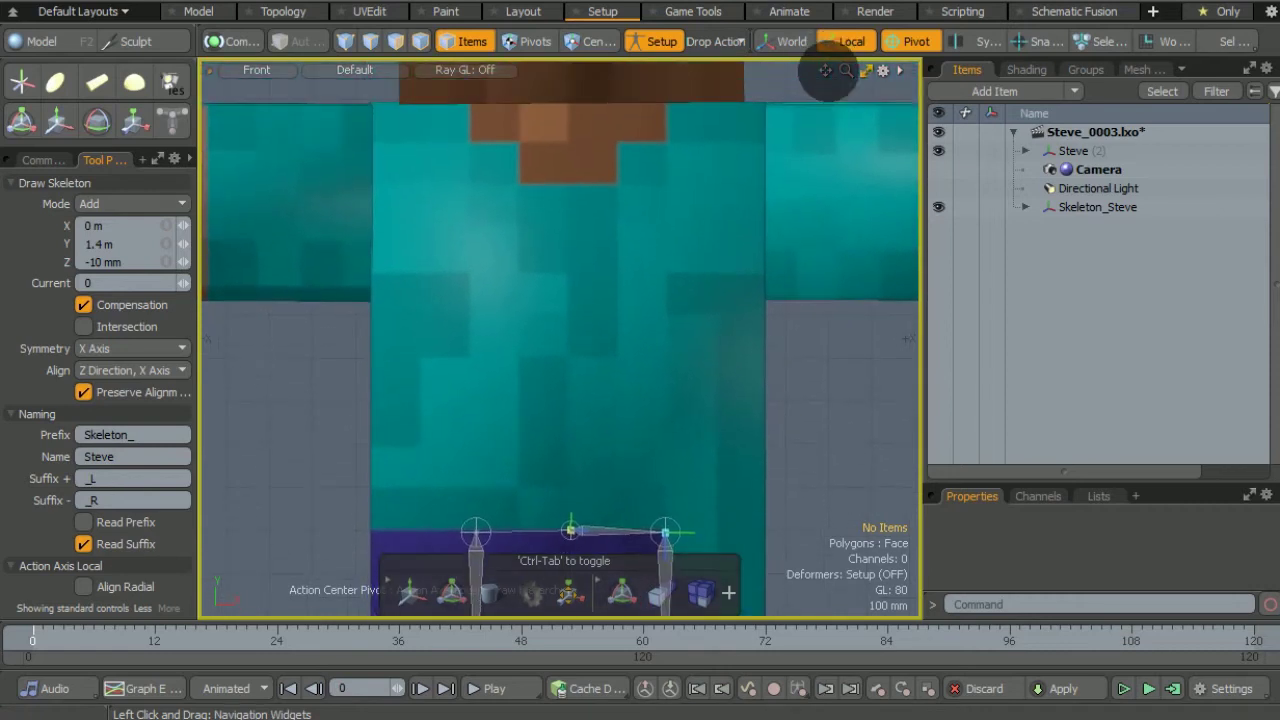
pyautogui.click(569, 181)
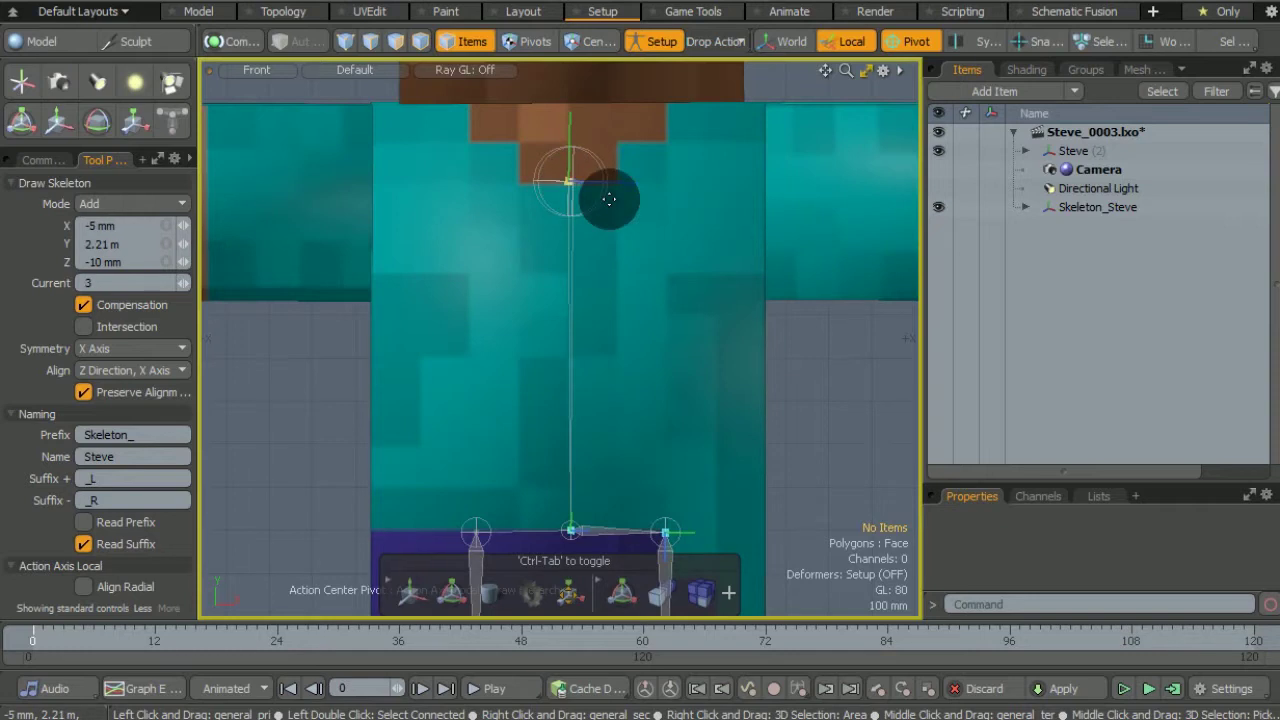
pyautogui.moveTo(846, 70); pyautogui.dragTo(842, 64)
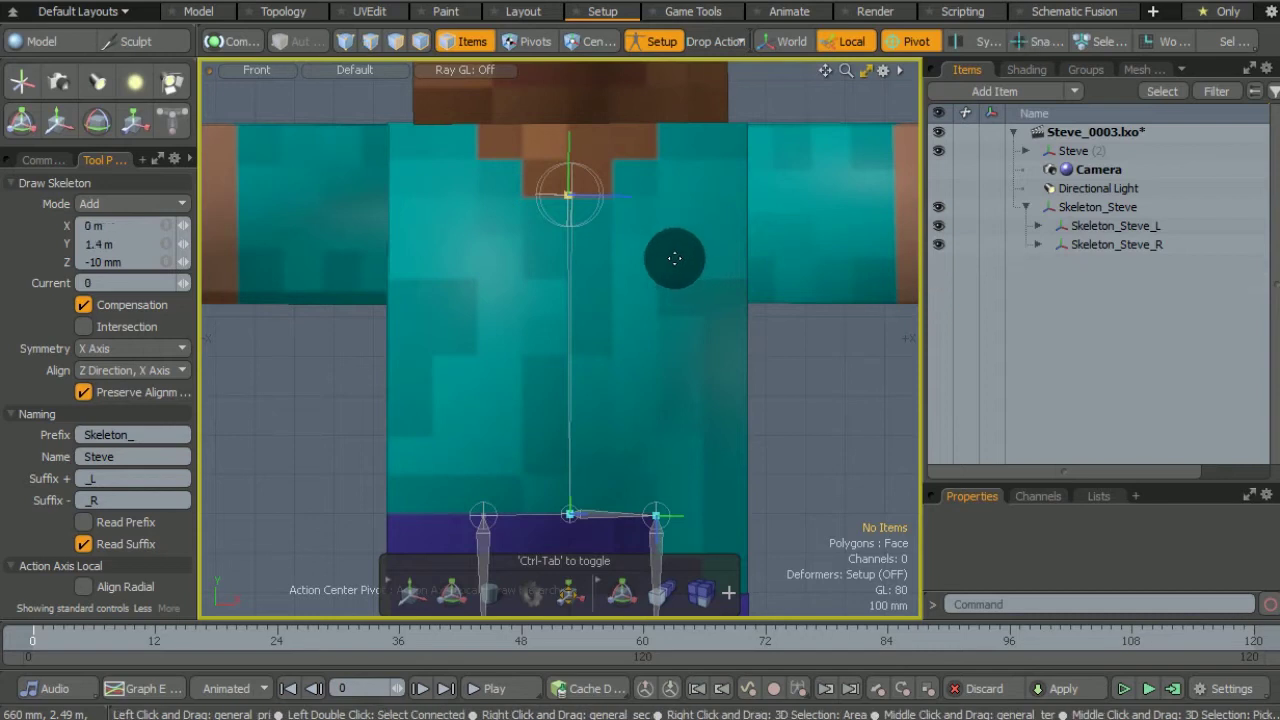
pyautogui.hotkey('ctrl', 'z')
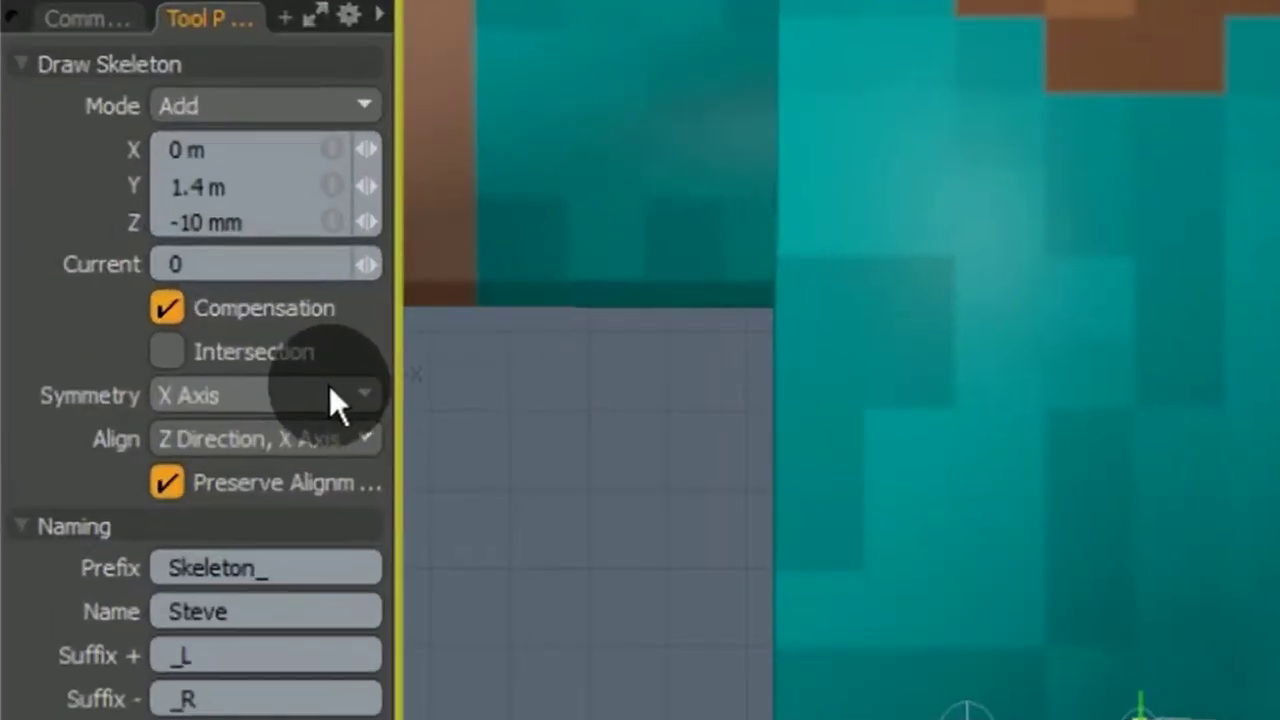
pyautogui.click(169, 349)
pyautogui.click(336, 350)
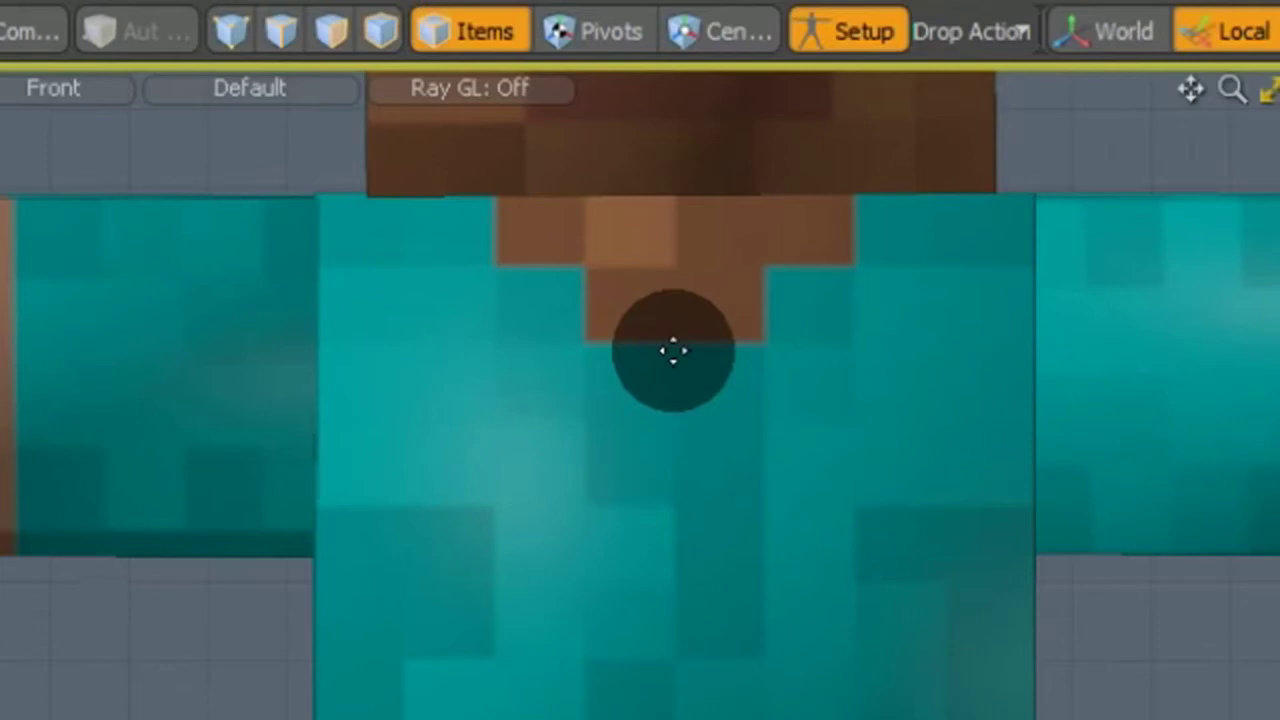
pyautogui.click(677, 345)
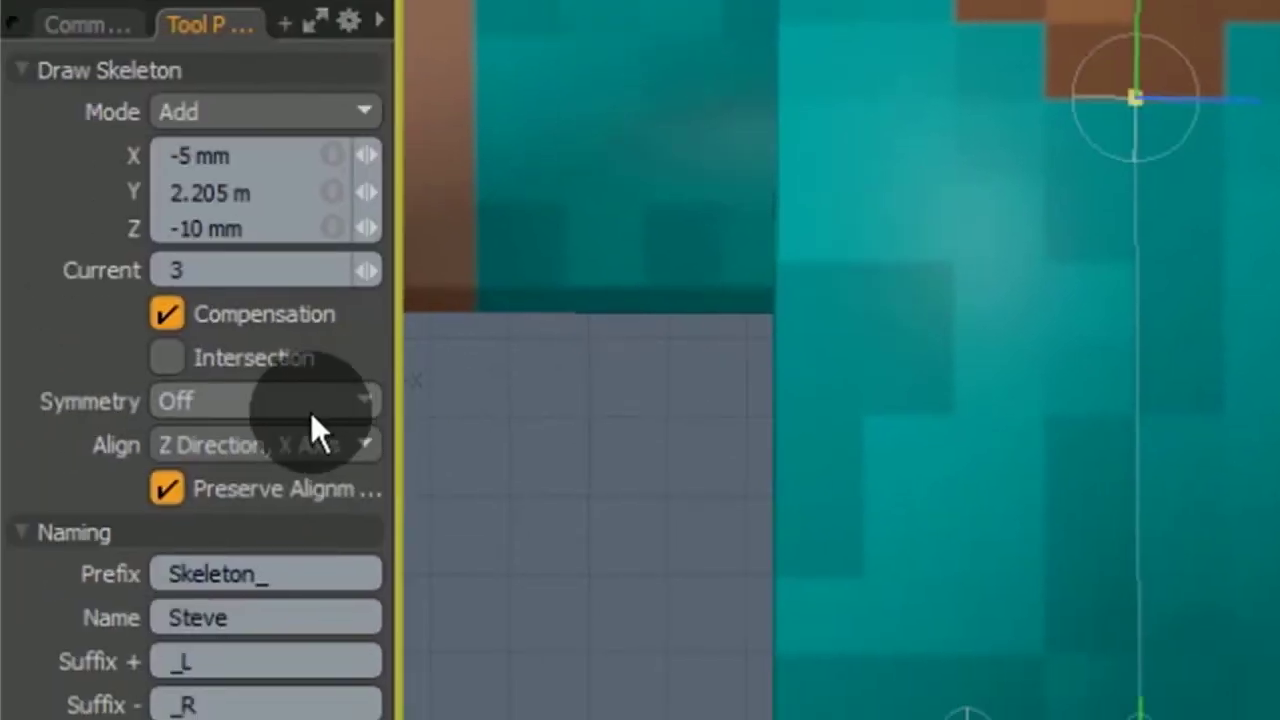
# Step: Restore X Axis symmetry, draw mirrored shoulder-to-arm bones from the neck joint, and reselect the neck
pyautogui.click(310, 405)
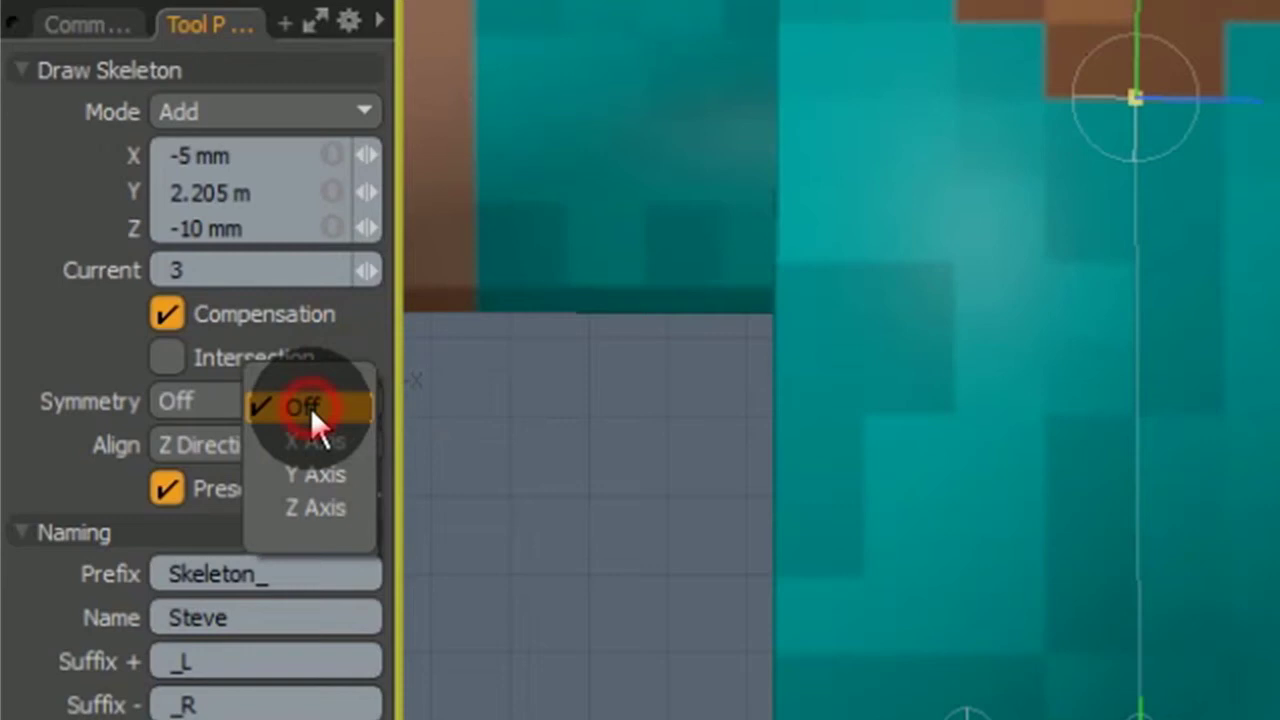
pyautogui.click(338, 440)
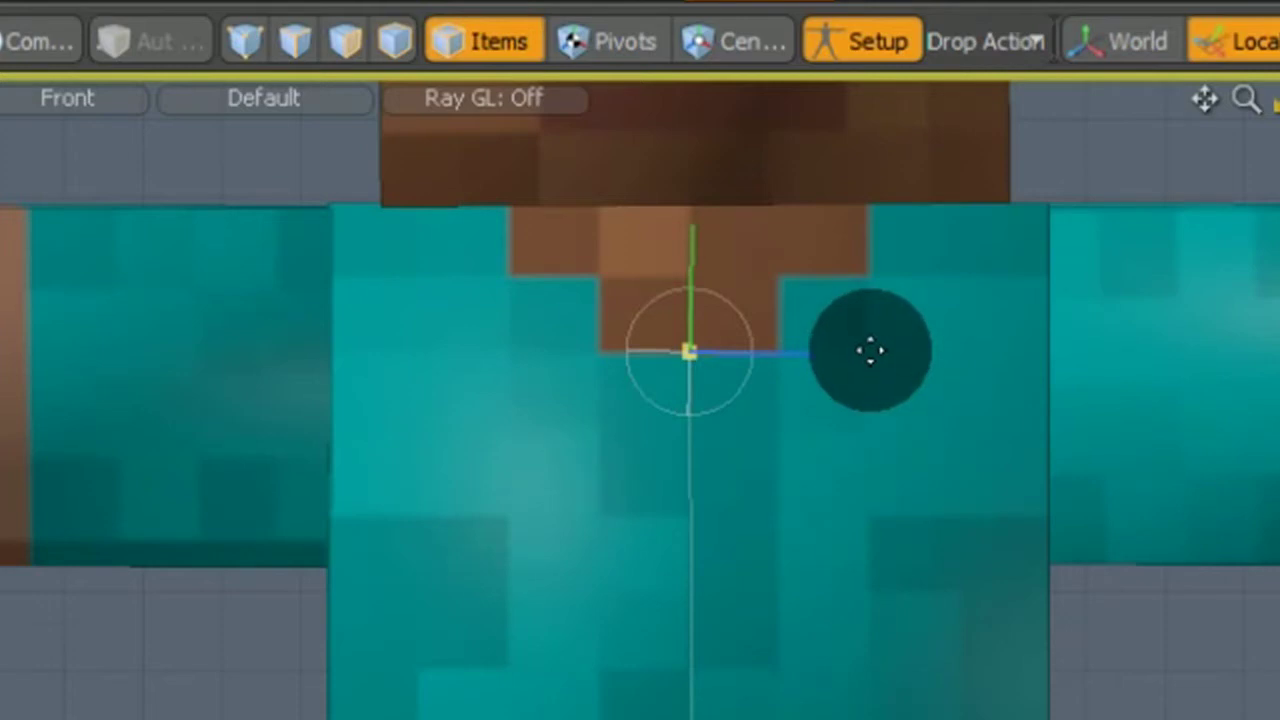
pyautogui.click(874, 350)
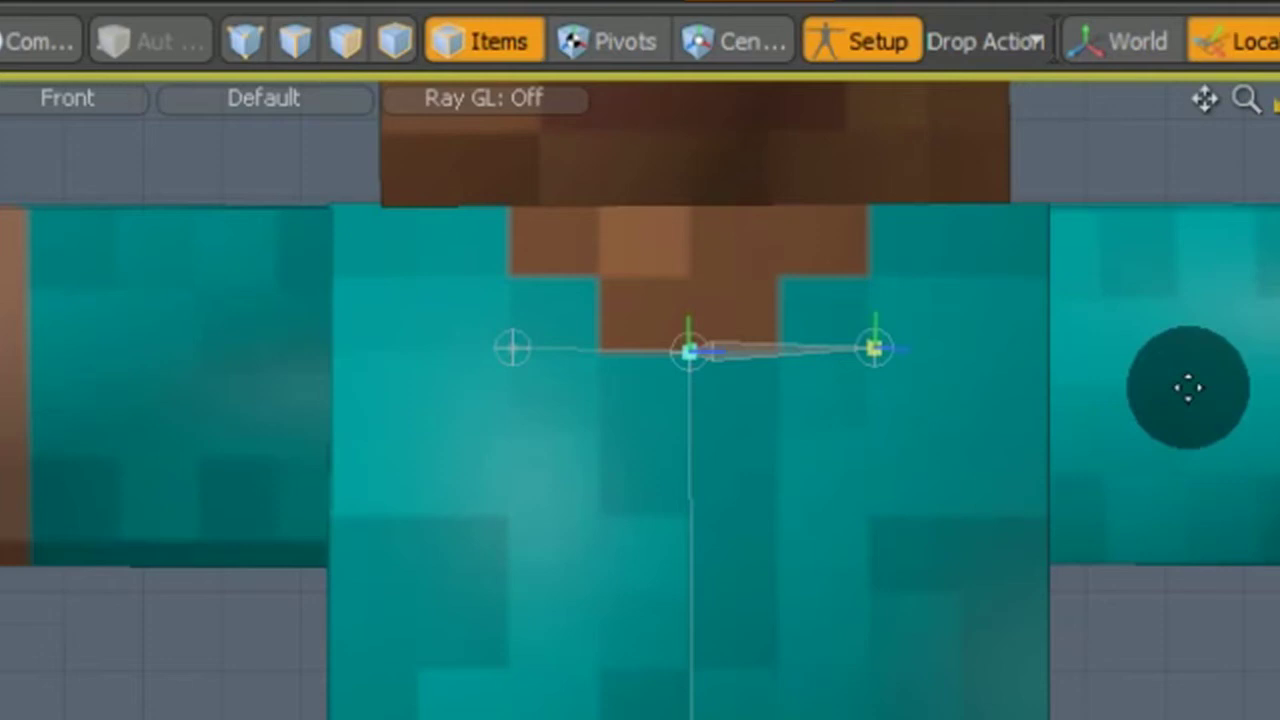
pyautogui.click(1188, 388)
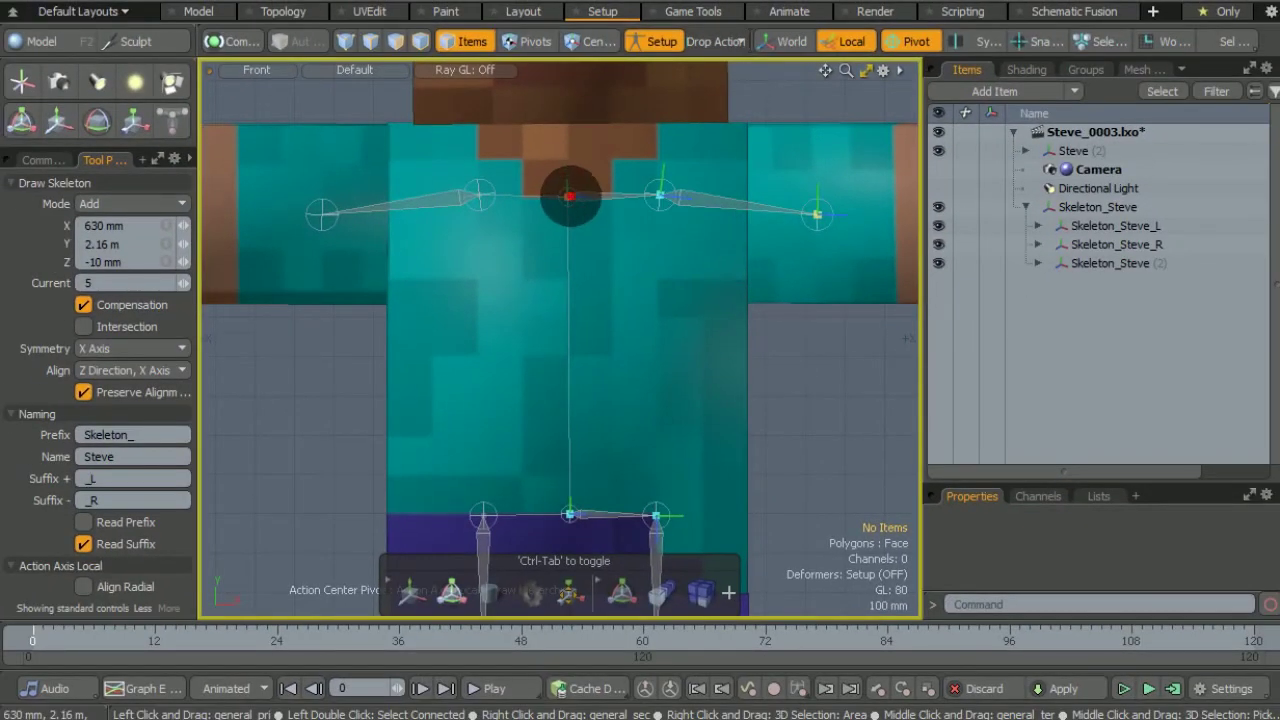
pyautogui.click(569, 196)
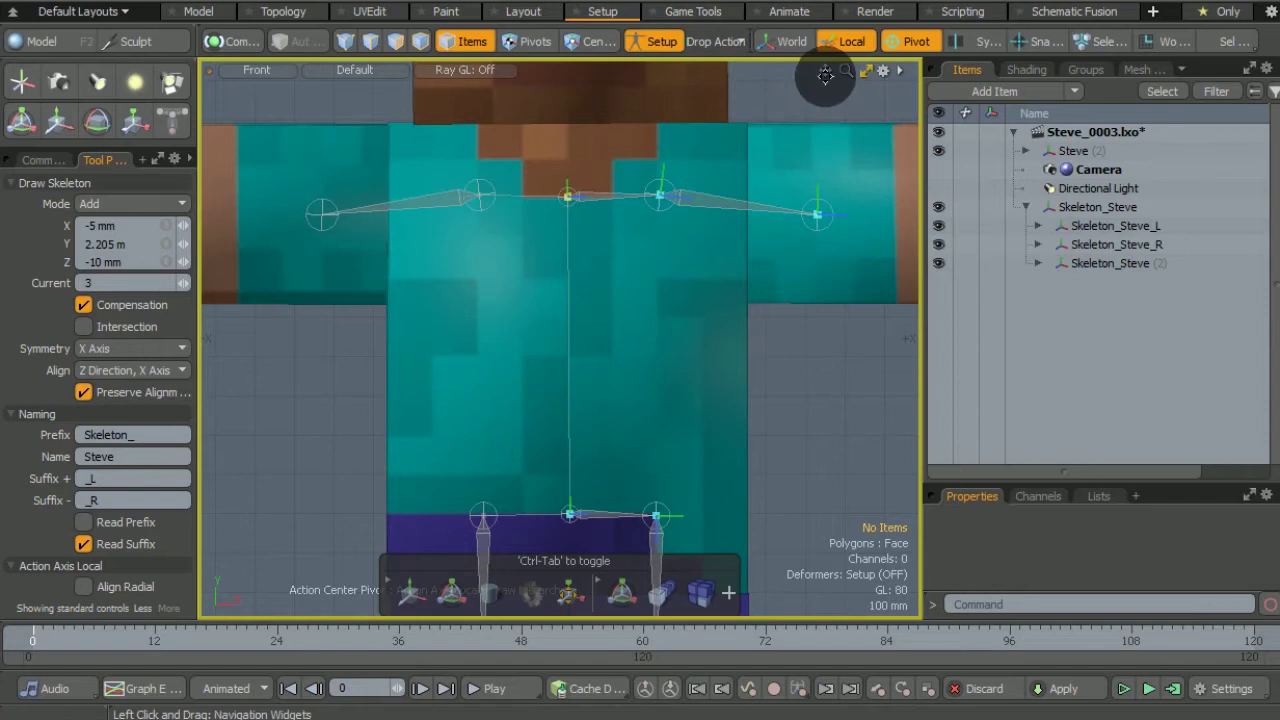
# Step: Set Symmetry to Off again and place a single head joint above the neck
pyautogui.moveTo(826, 75); pyautogui.dragTo(828, 72)
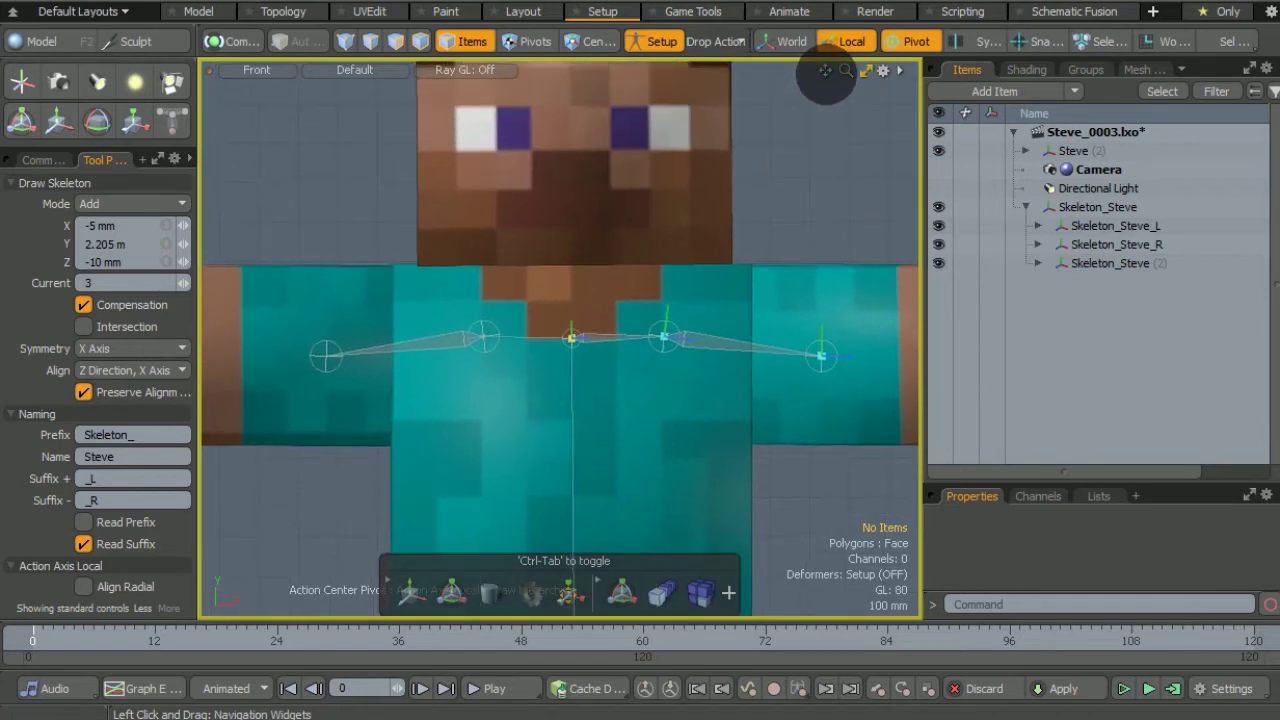
pyautogui.click(171, 348)
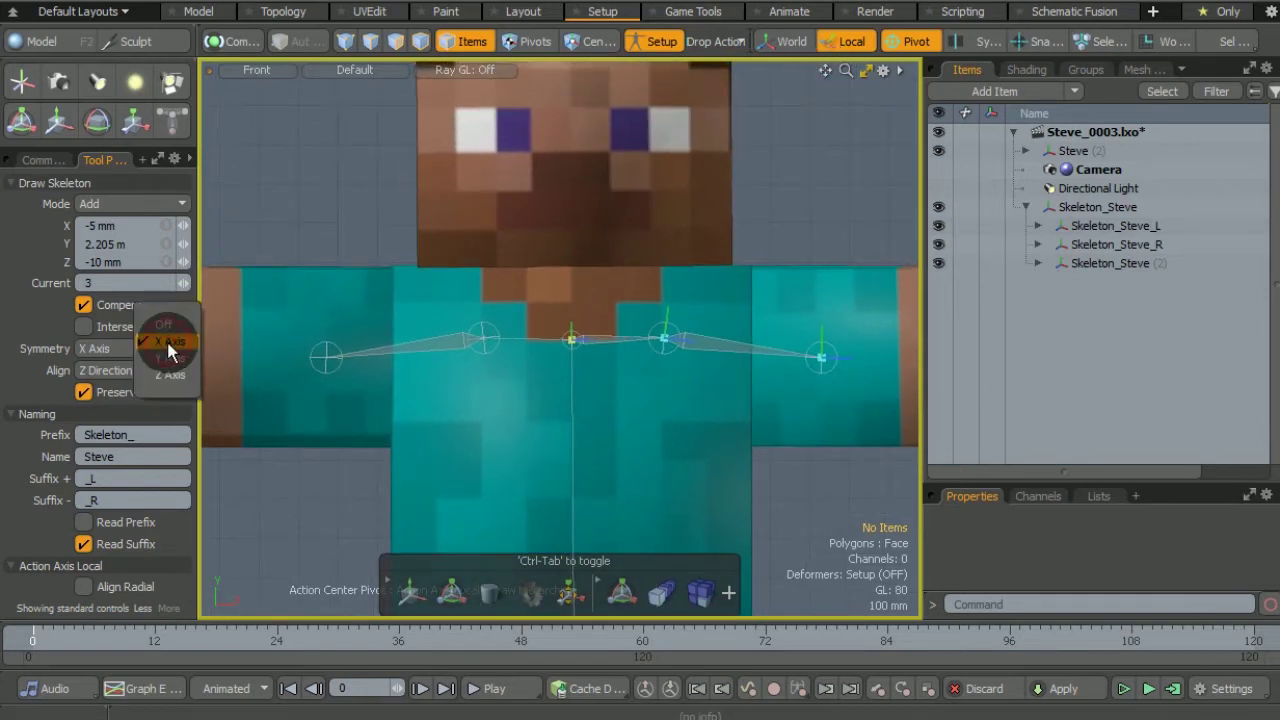
pyautogui.click(171, 329)
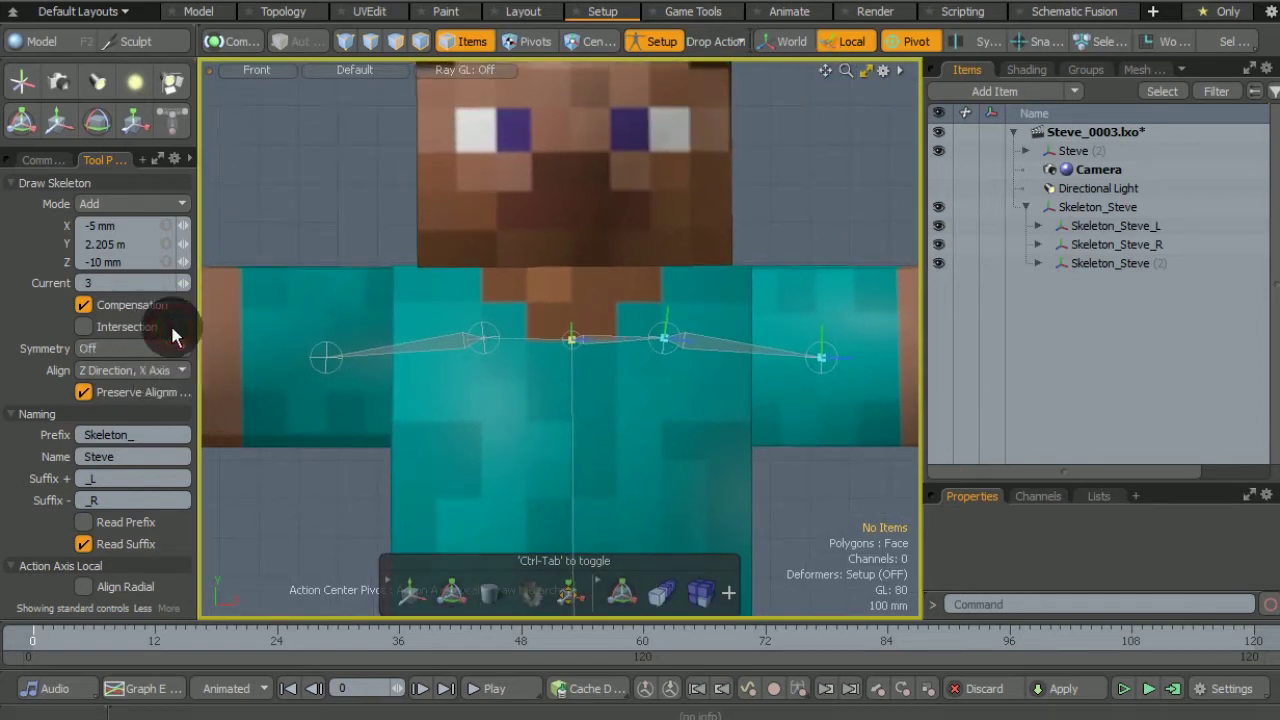
pyautogui.click(569, 177)
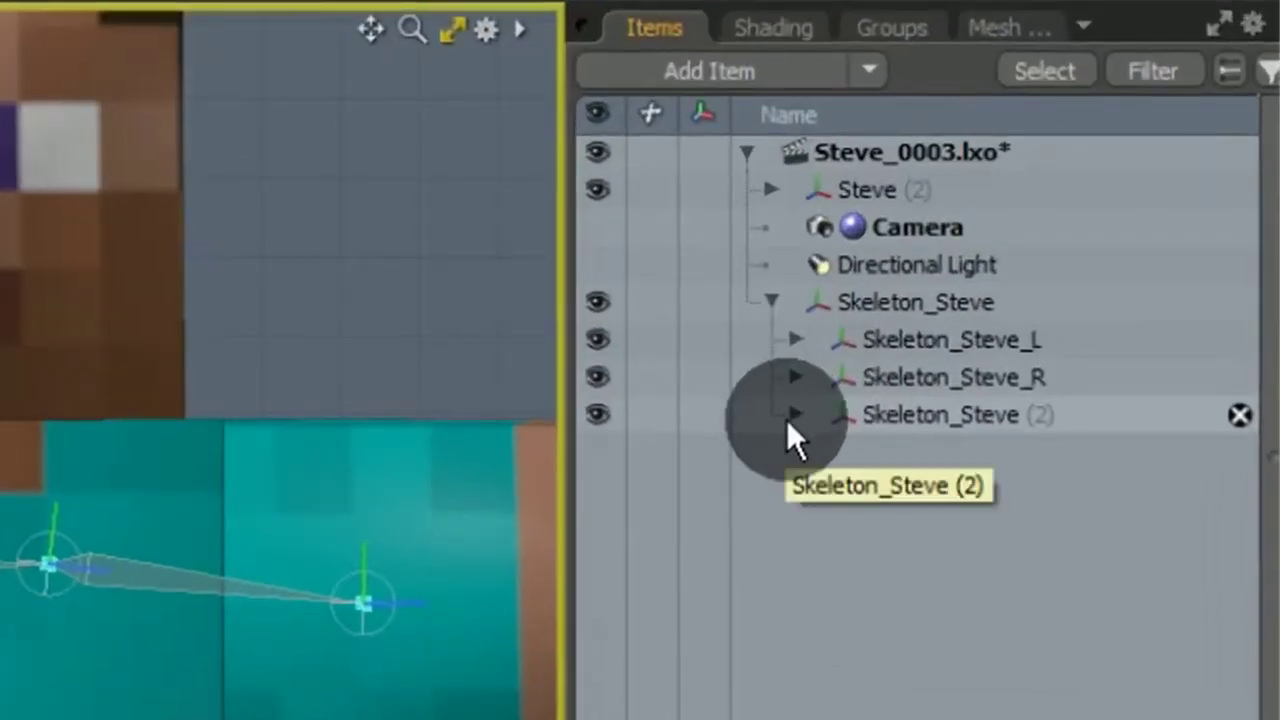
# Step: Expand the Skeleton_Steve (2), _L, _R, _L (2) and _R (2) branches in the Items list
pyautogui.click(790, 420)
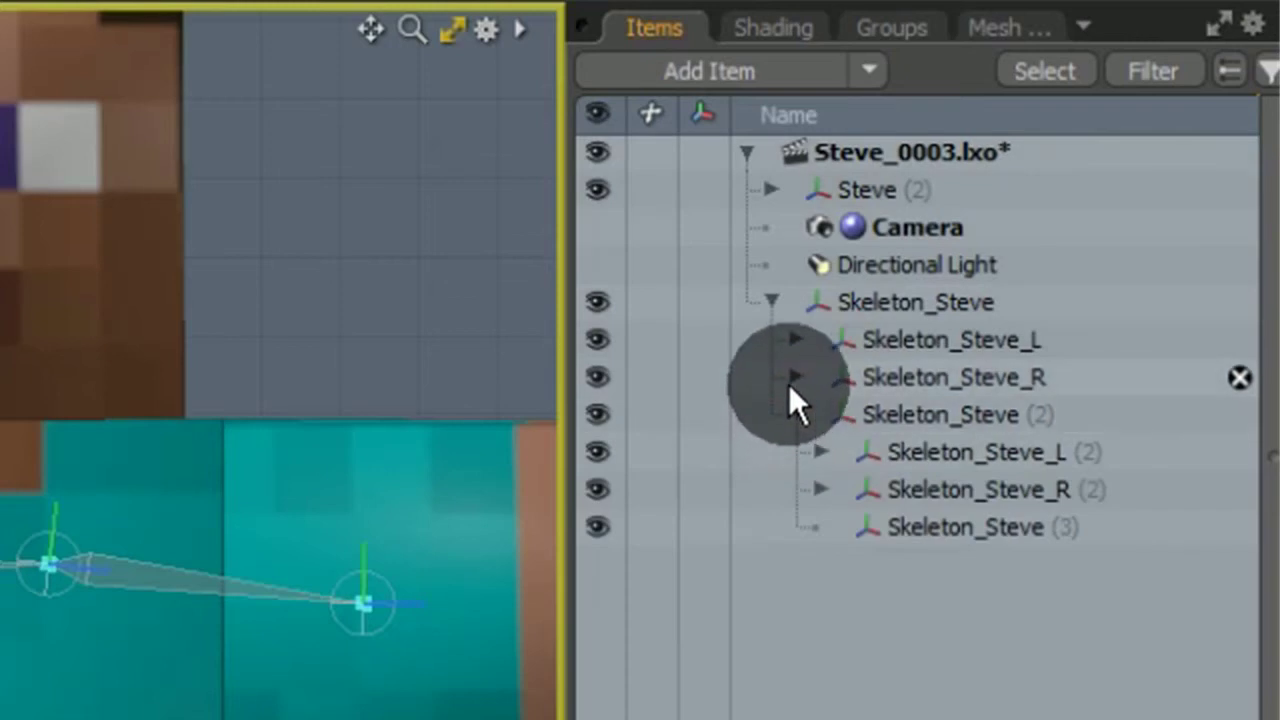
pyautogui.click(792, 376)
pyautogui.click(792, 340)
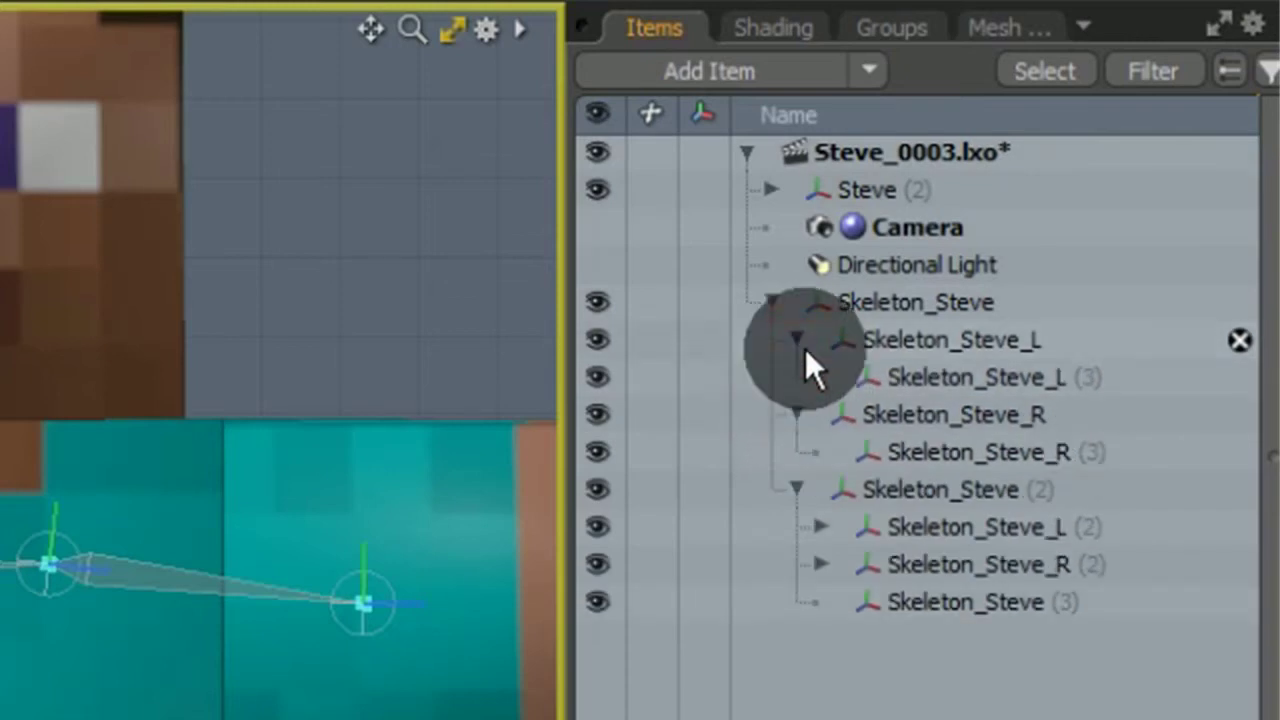
pyautogui.click(821, 564)
pyautogui.click(821, 527)
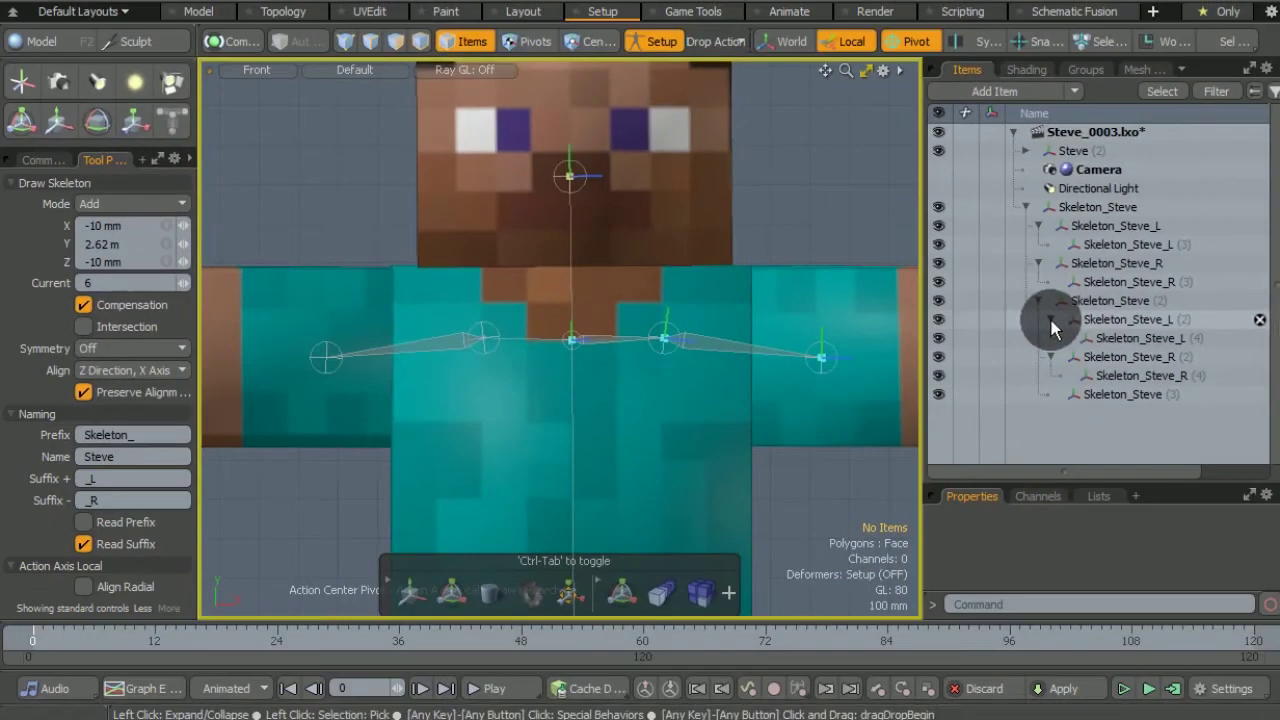
# Step: Turn off the Skeleton drawing tool and zoom out to see all of Steve
pyautogui.click(51, 162)
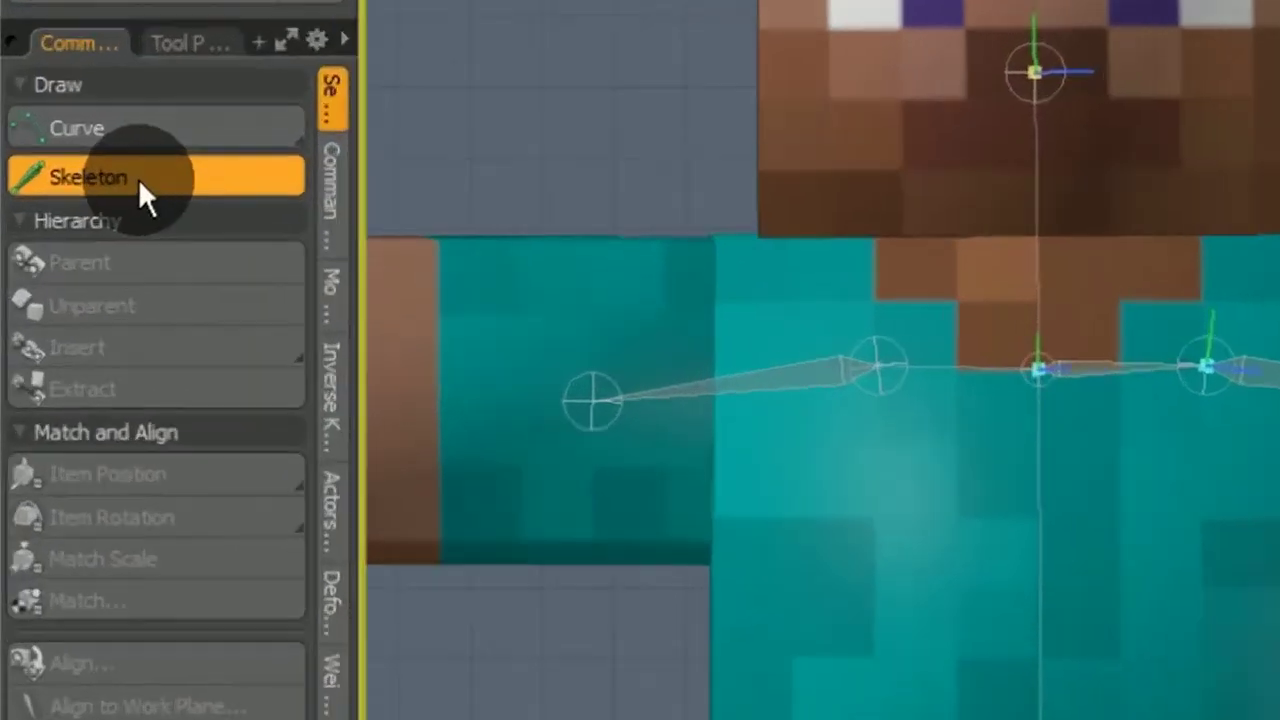
pyautogui.click(85, 236)
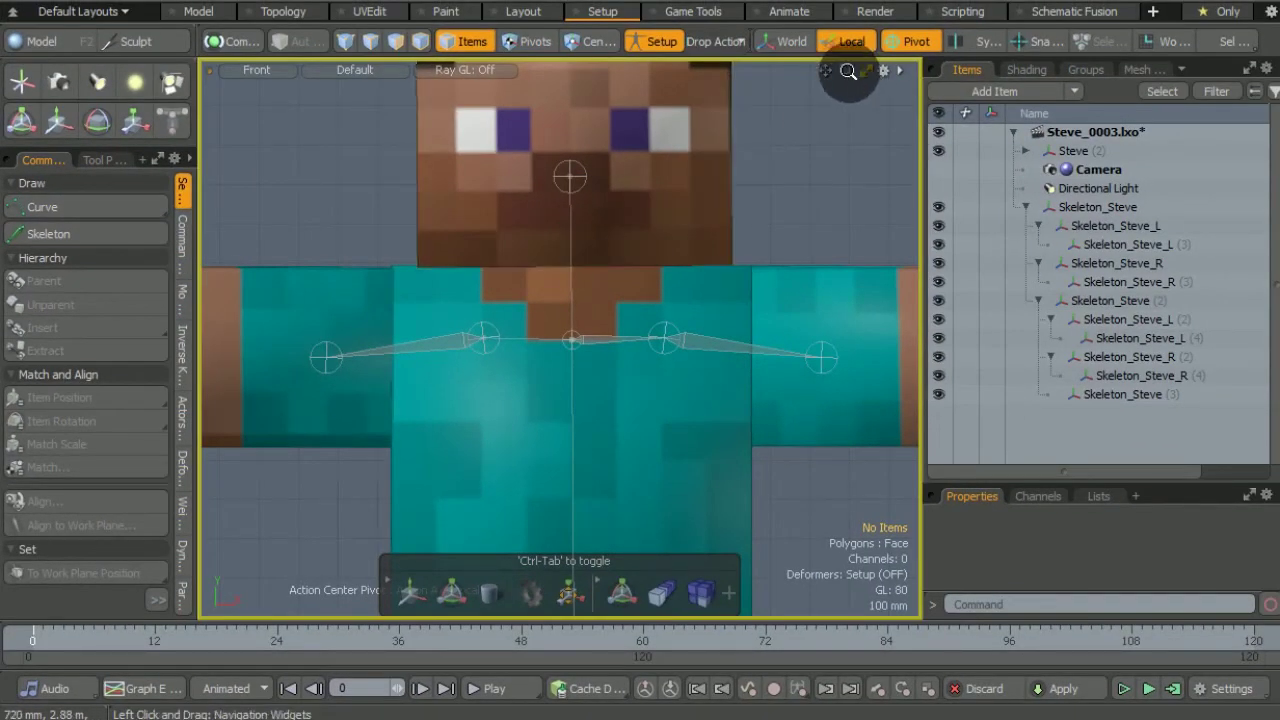
pyautogui.moveTo(846, 70); pyautogui.dragTo(826, 78)
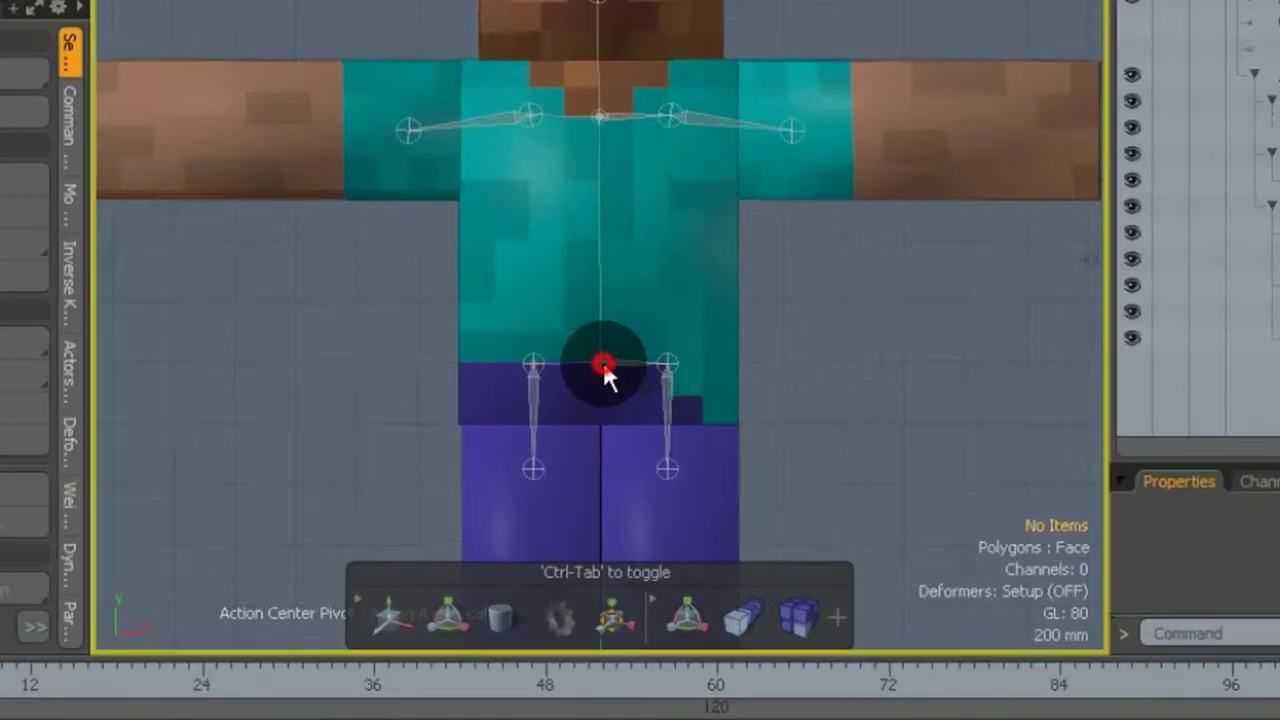
# Step: Rename the left hip joint Skeleton_Steve_L to Pelvis_L
pyautogui.click(562, 412)
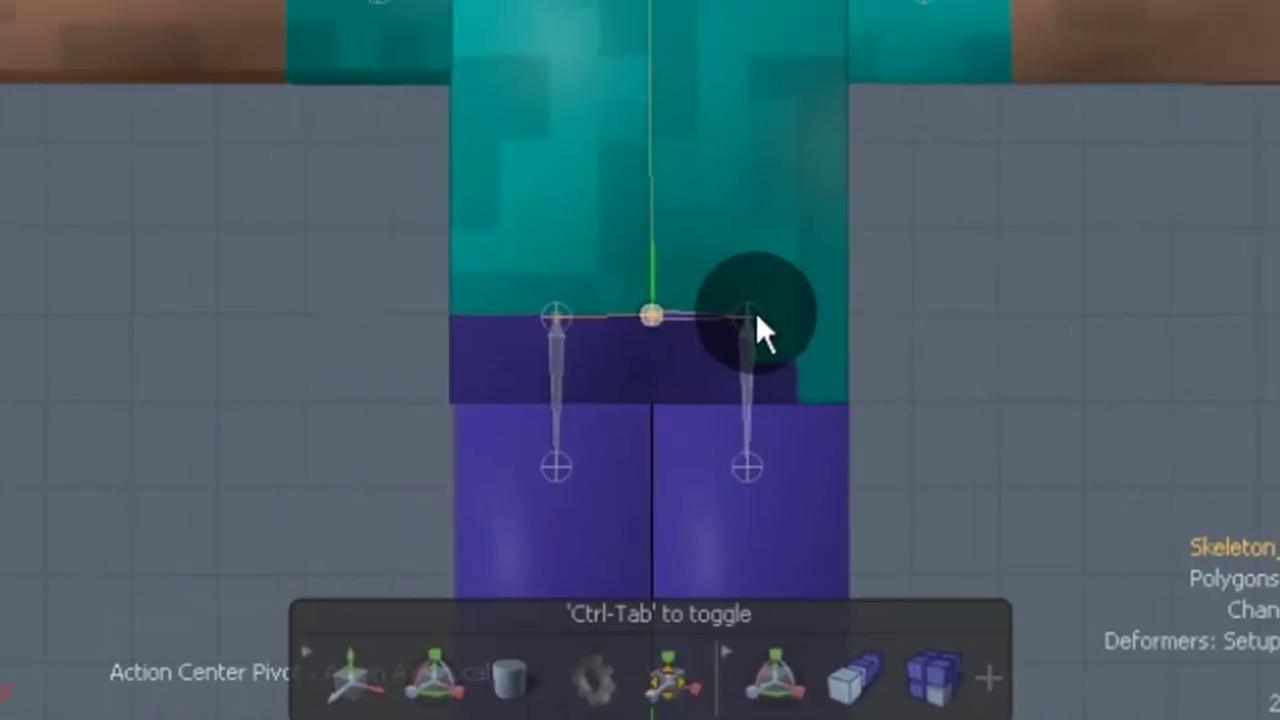
pyautogui.click(757, 312)
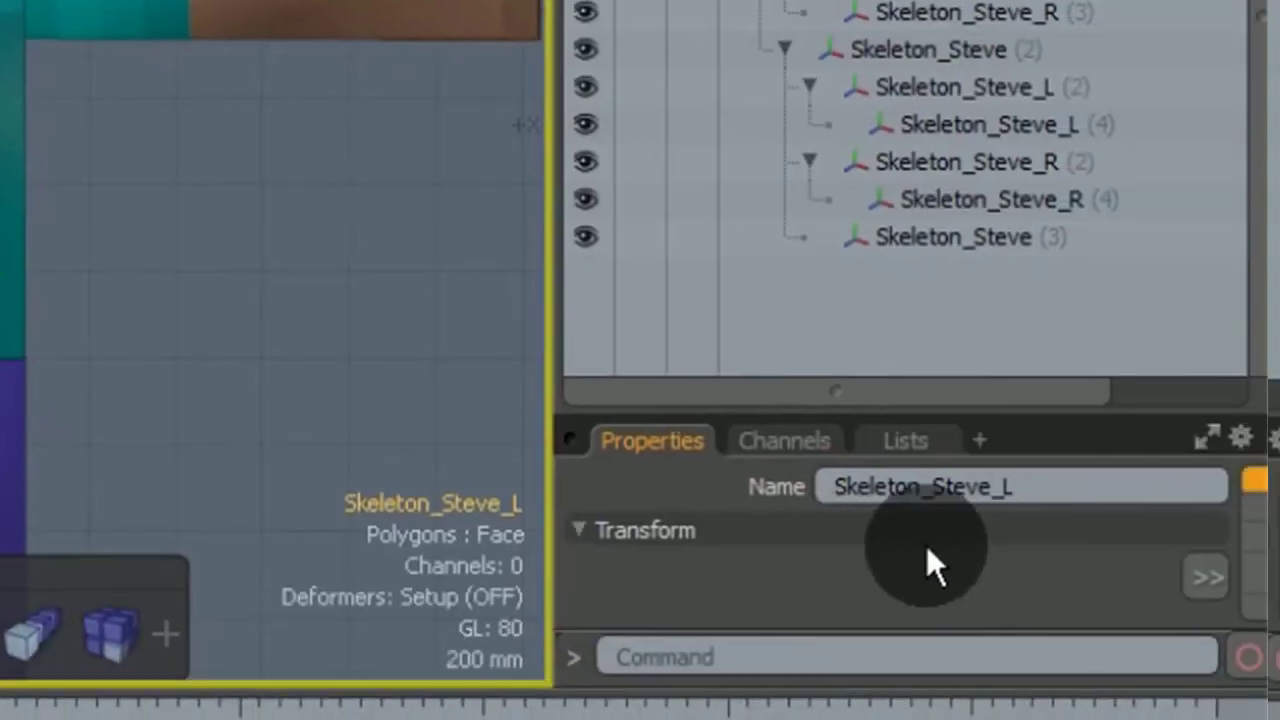
pyautogui.doubleClick(985, 488)
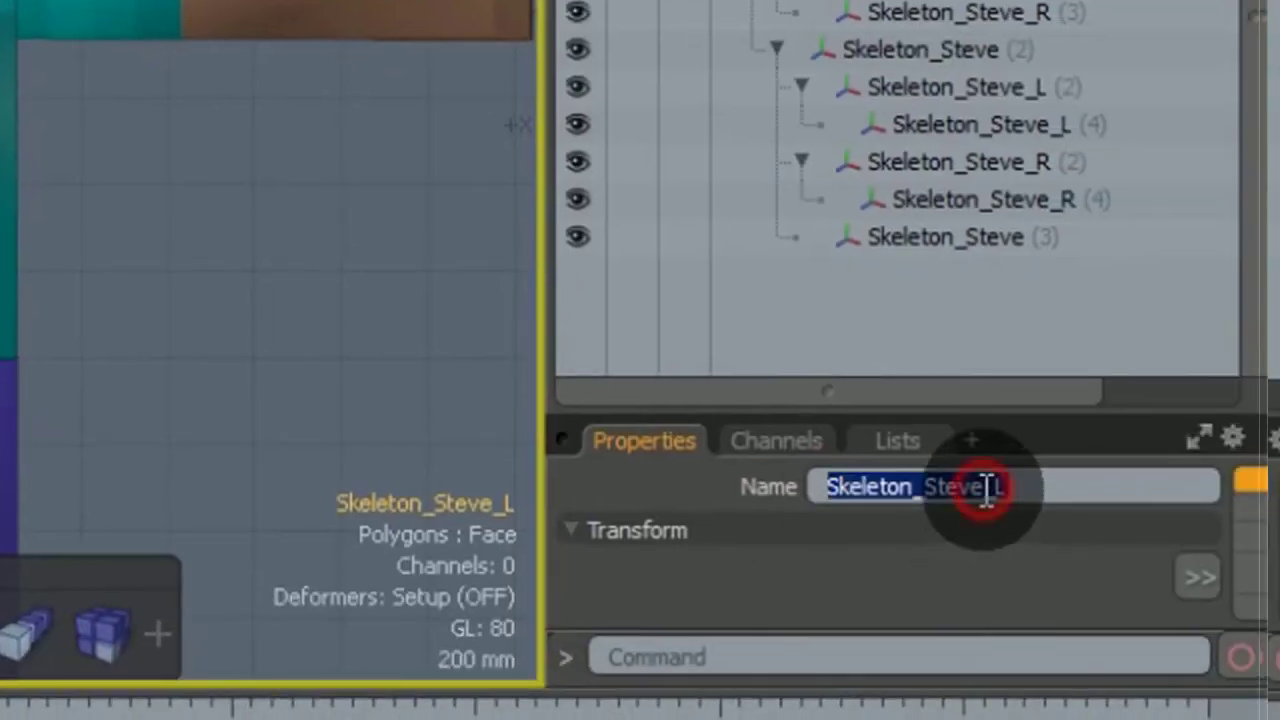
pyautogui.keyDown('shift'); pyautogui.click(972, 488); pyautogui.keyUp('shift')
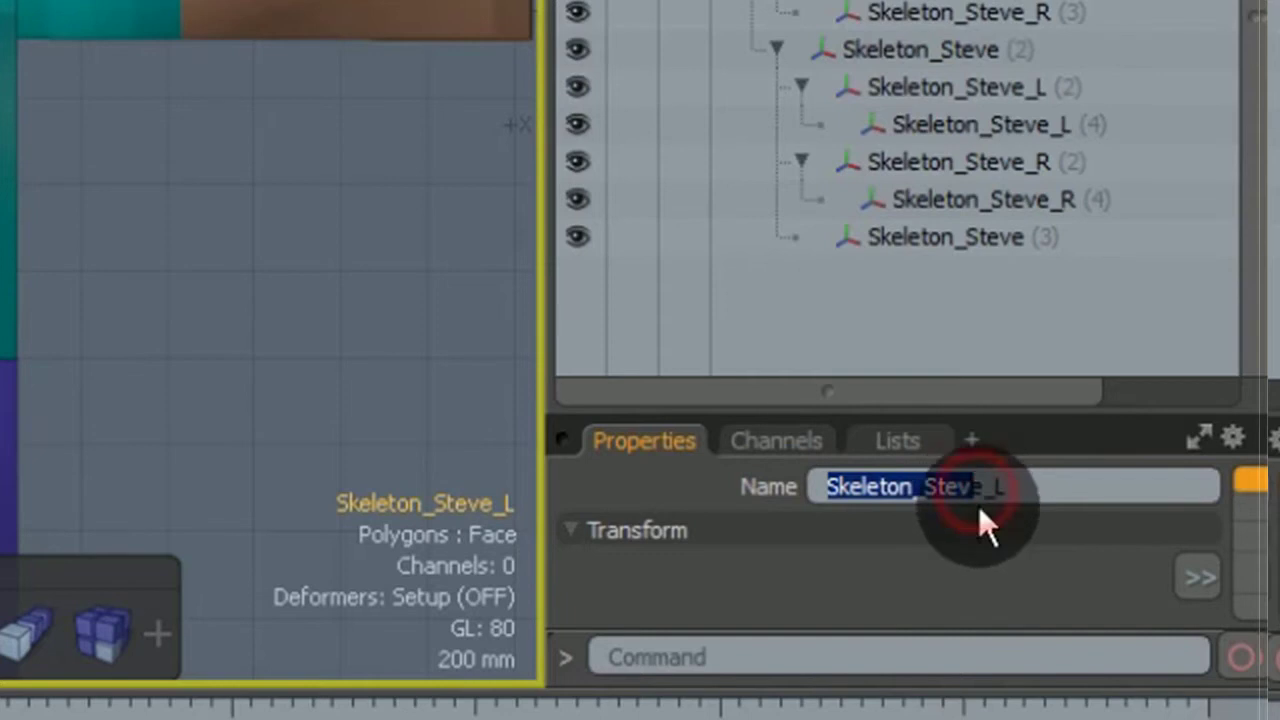
pyautogui.hotkey('shift', 'Right')
pyautogui.hotkey('shift', 'Right')
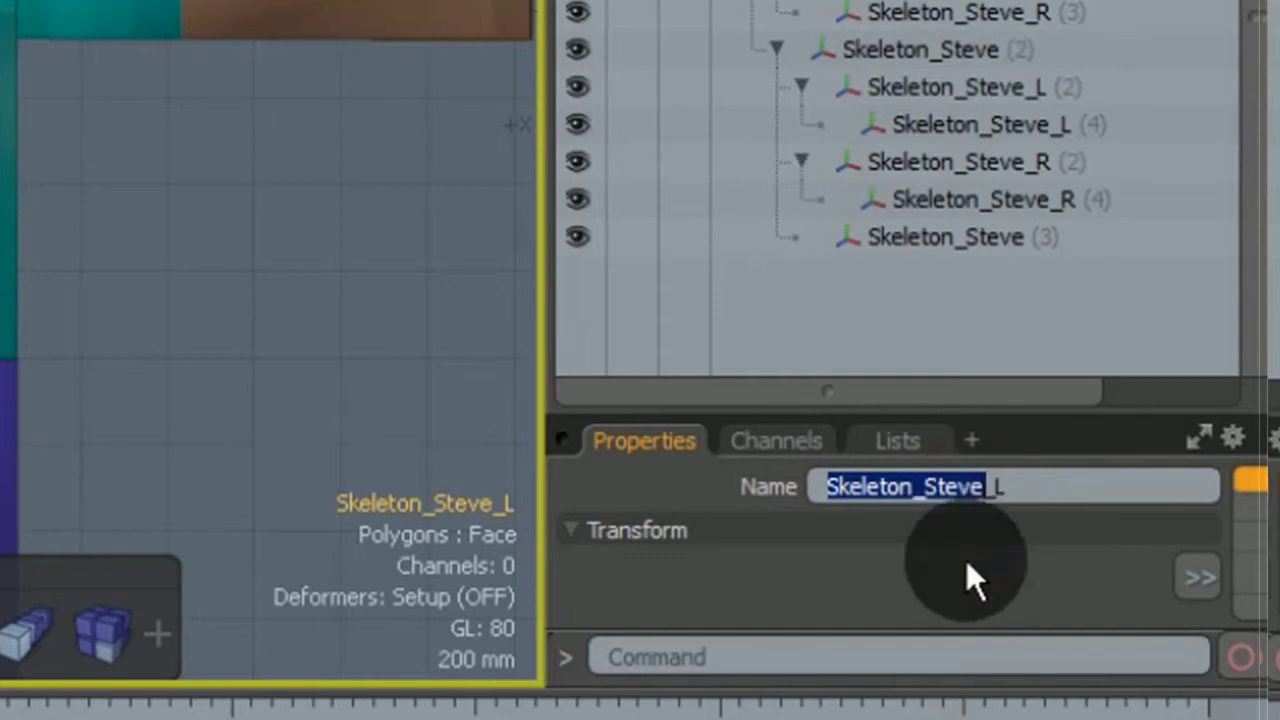
pyautogui.hotkey('shift', 'Left')
pyautogui.write('Pel')
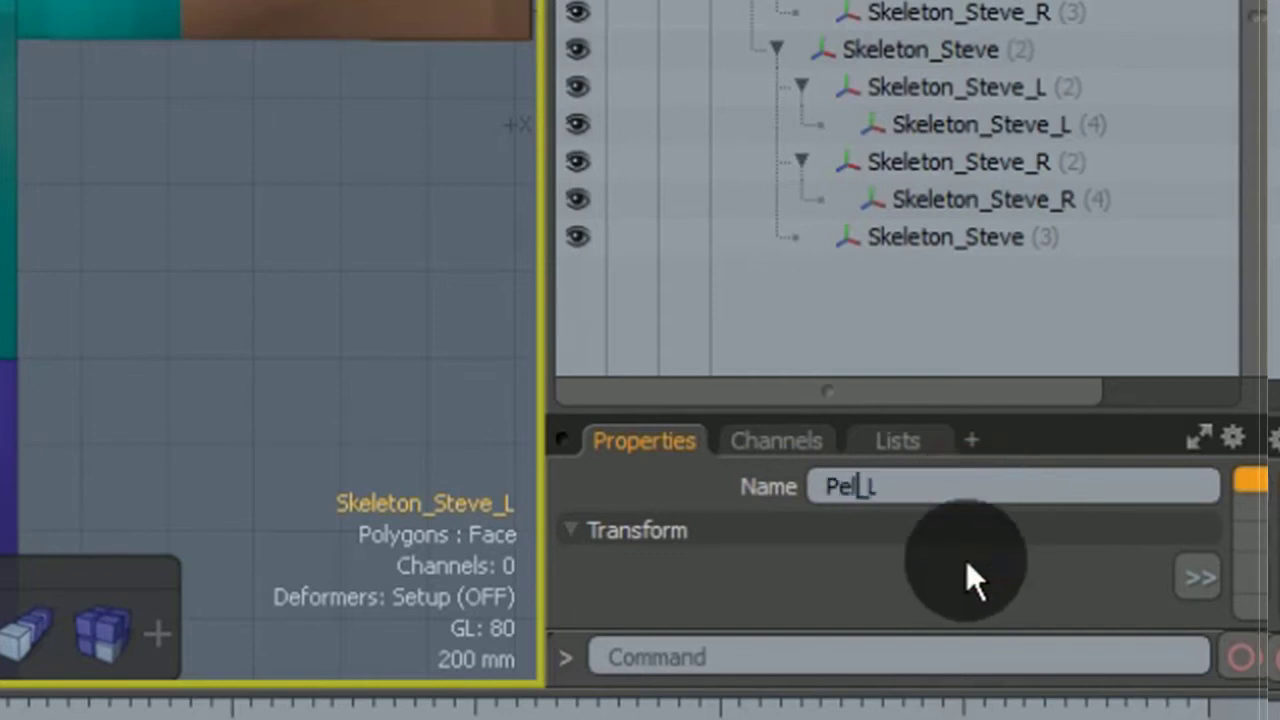
pyautogui.write('vis')
pyautogui.press('Return')
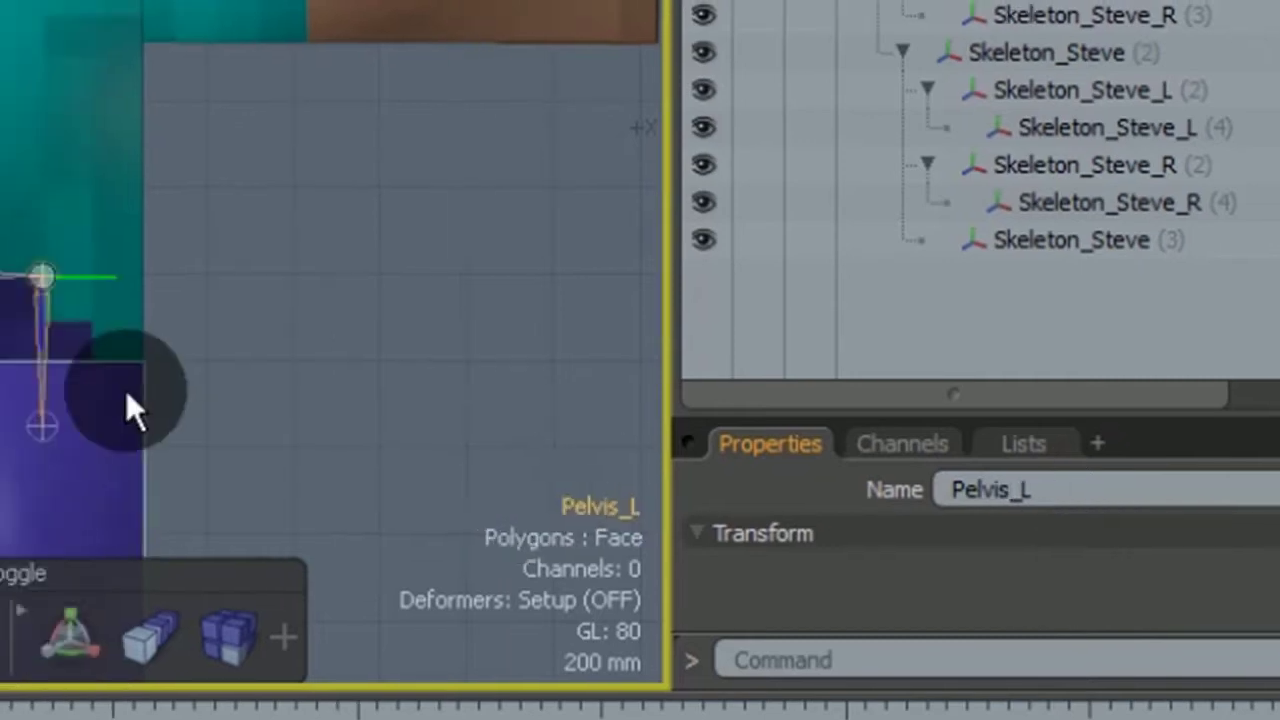
# Step: Rename the right hip joint Skeleton_Steve_R to Pelvis_R
pyautogui.click(571, 289)
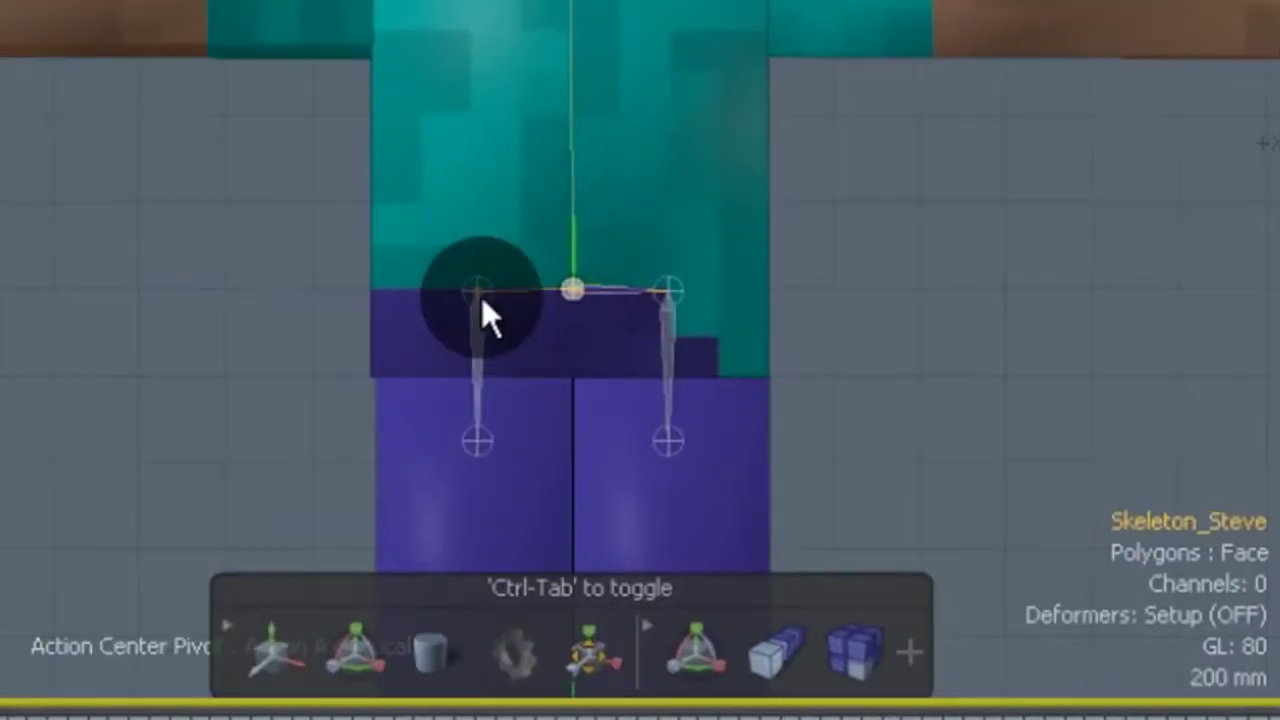
pyautogui.click(565, 295)
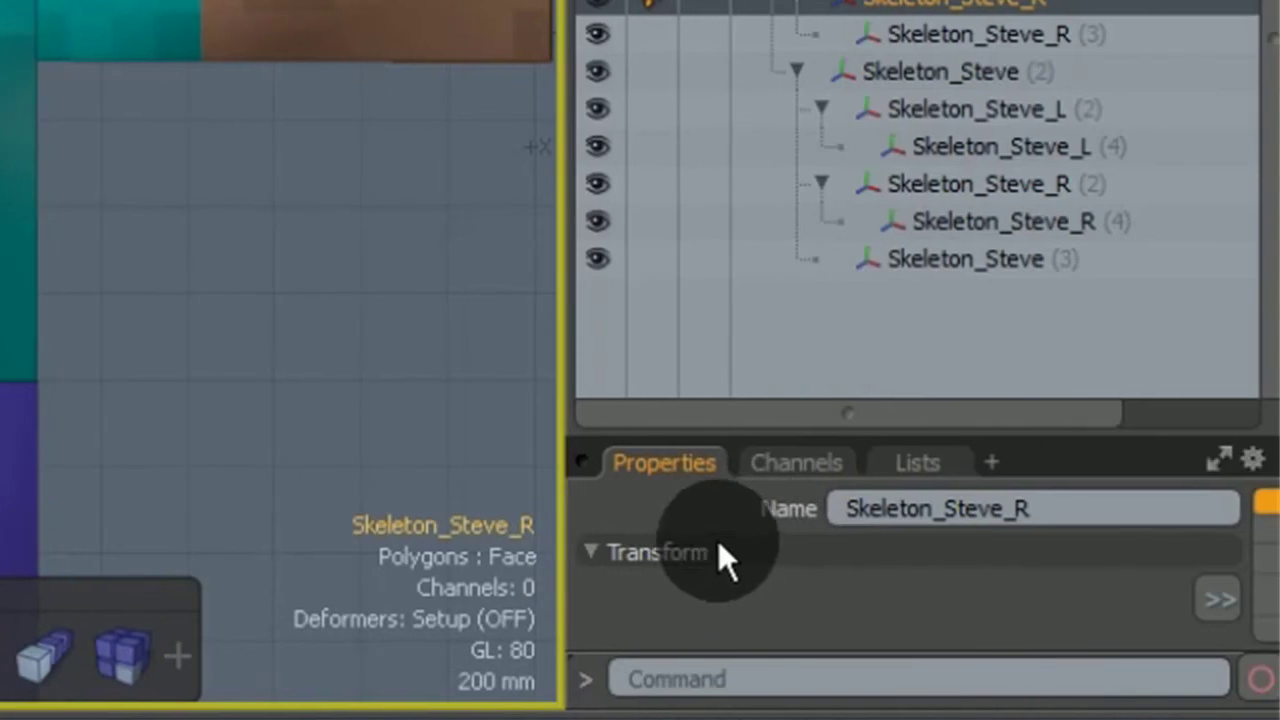
pyautogui.click(1008, 508)
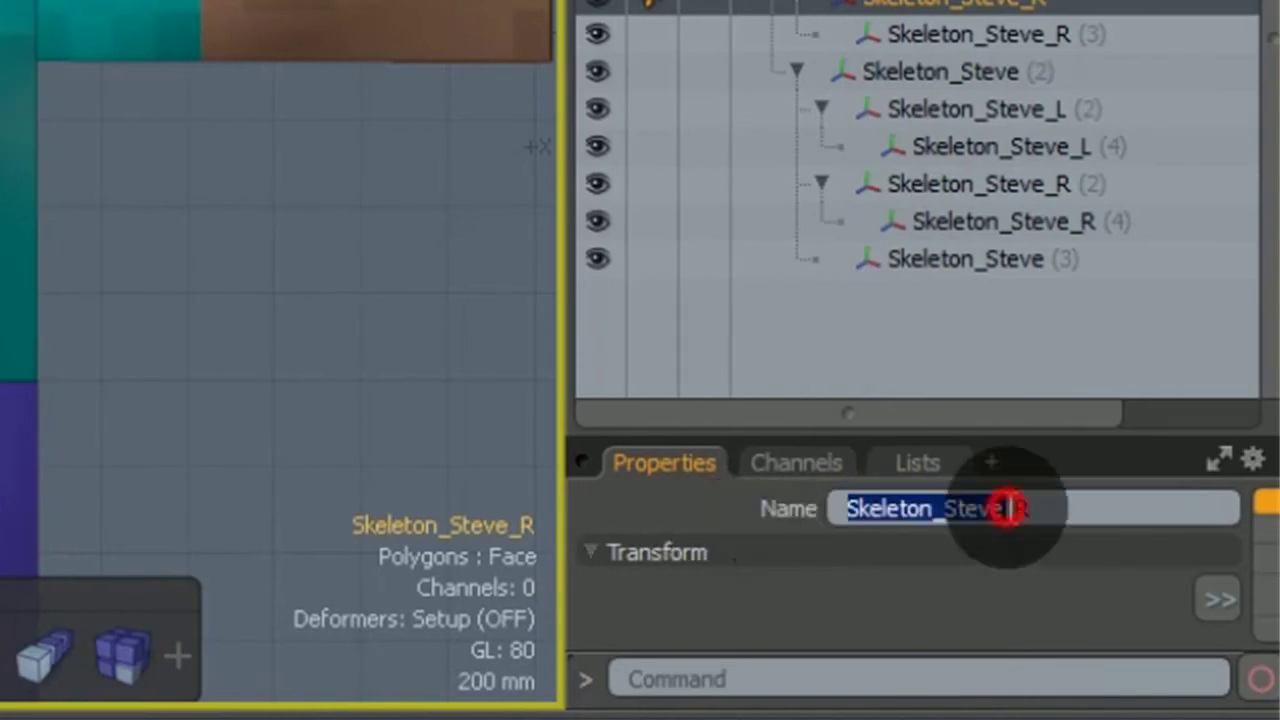
pyautogui.moveTo(985, 585)
pyautogui.mouseDown()
pyautogui.moveTo(1000, 514)
pyautogui.moveTo(994, 565)
pyautogui.mouseUp()
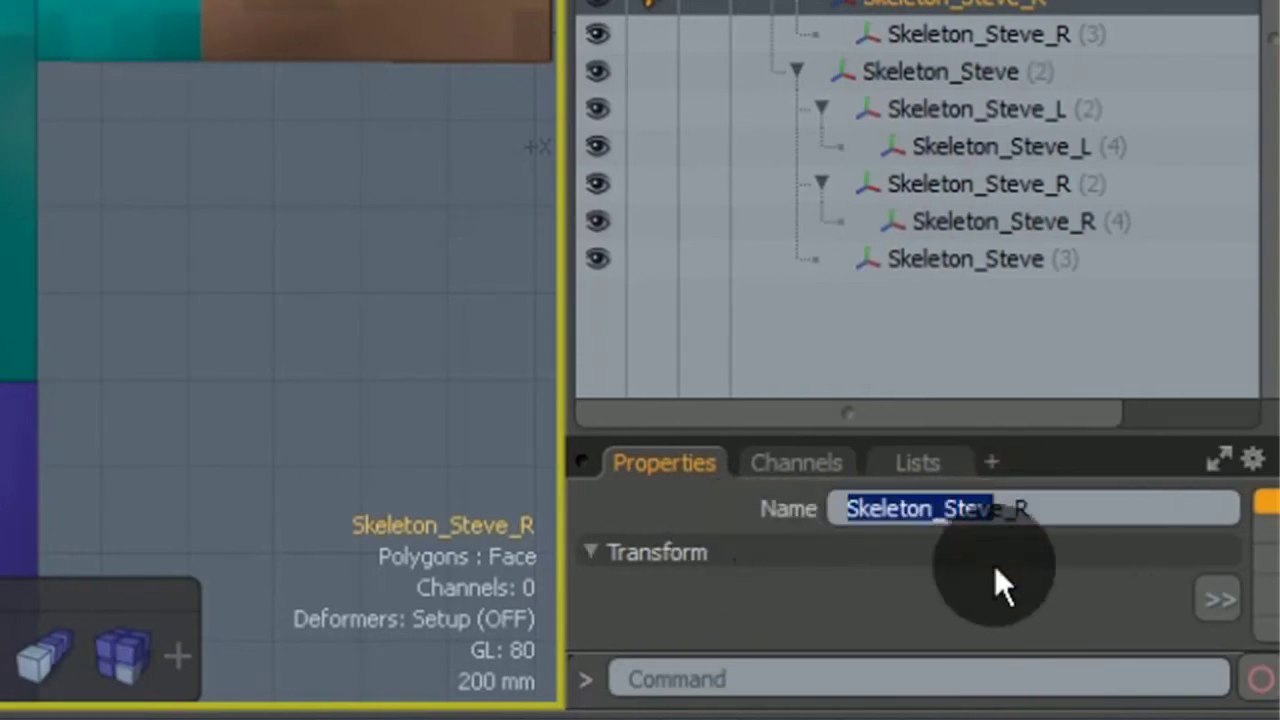
pyautogui.write('Pel')
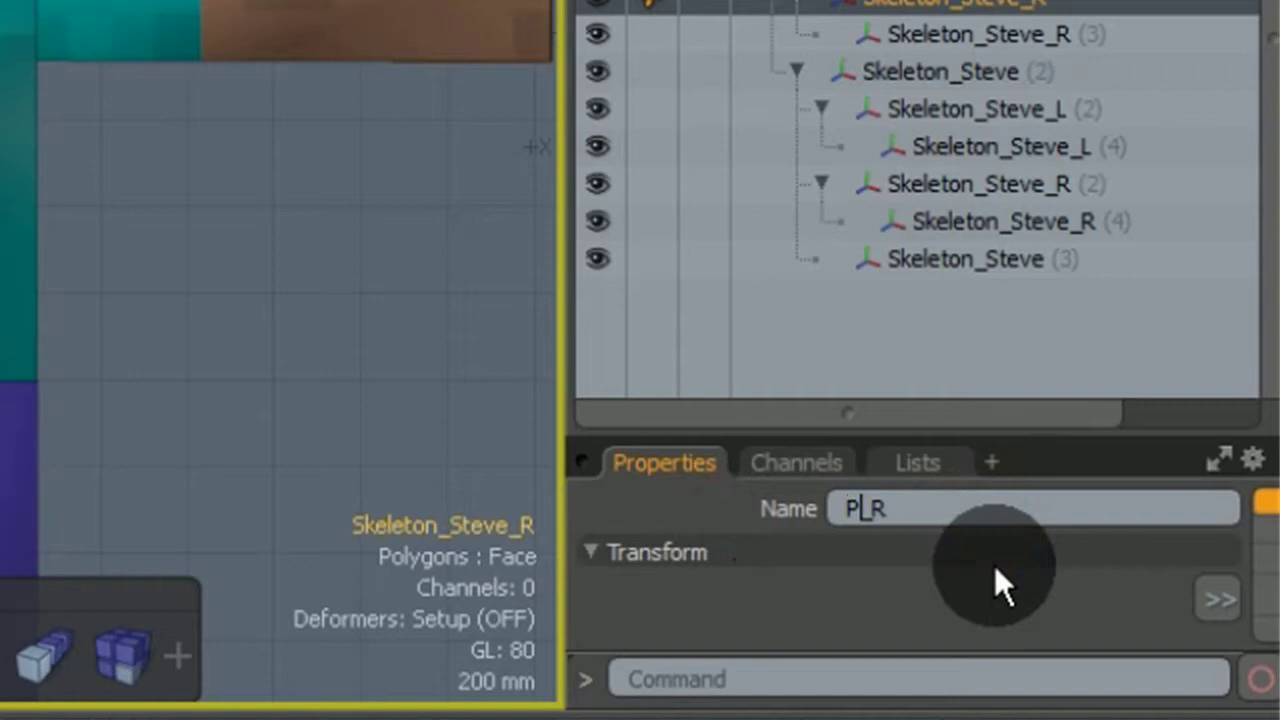
pyautogui.write('vis')
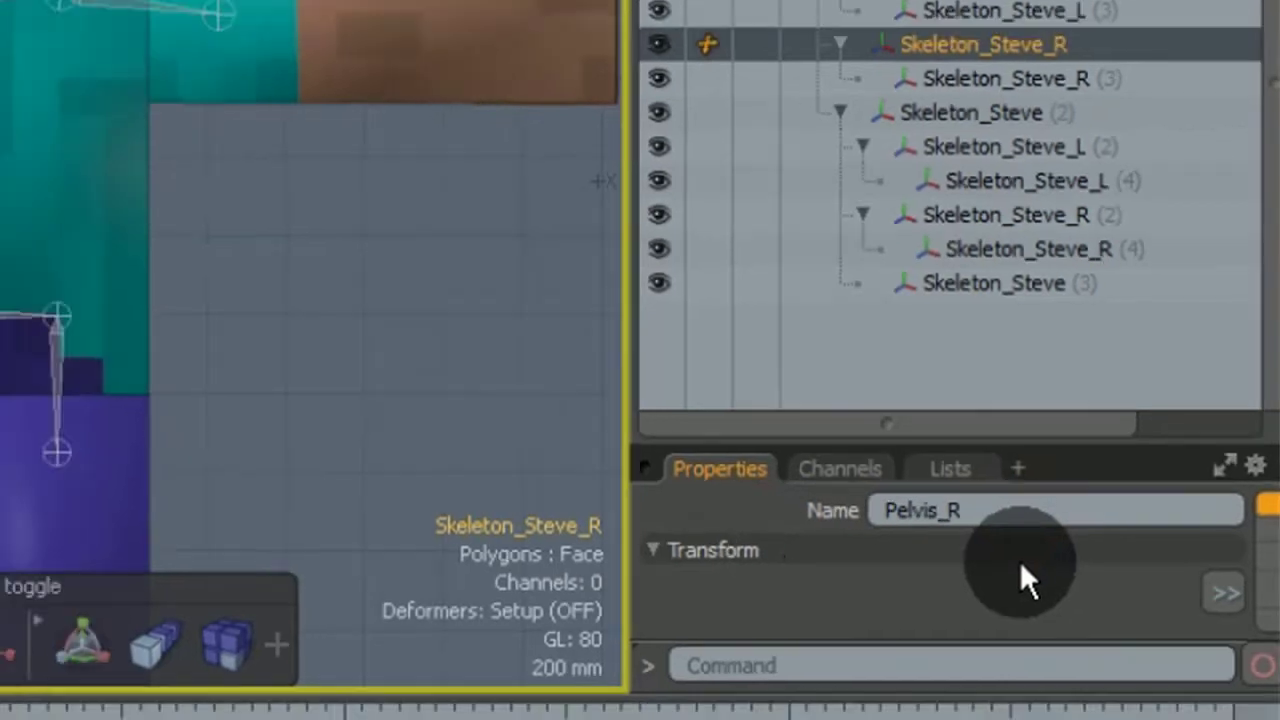
pyautogui.press('Return')
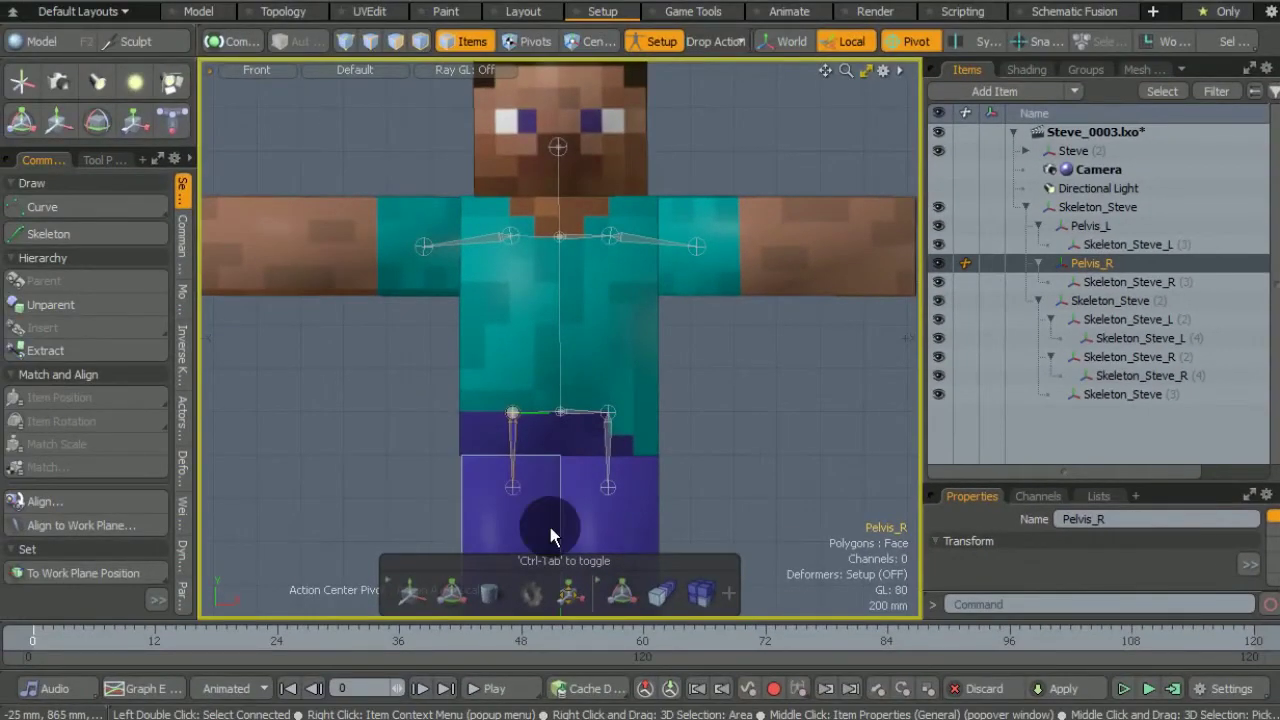
# Step: Rename the right leg bone to Leg_R, removing the trailing (3)
pyautogui.click(517, 494)
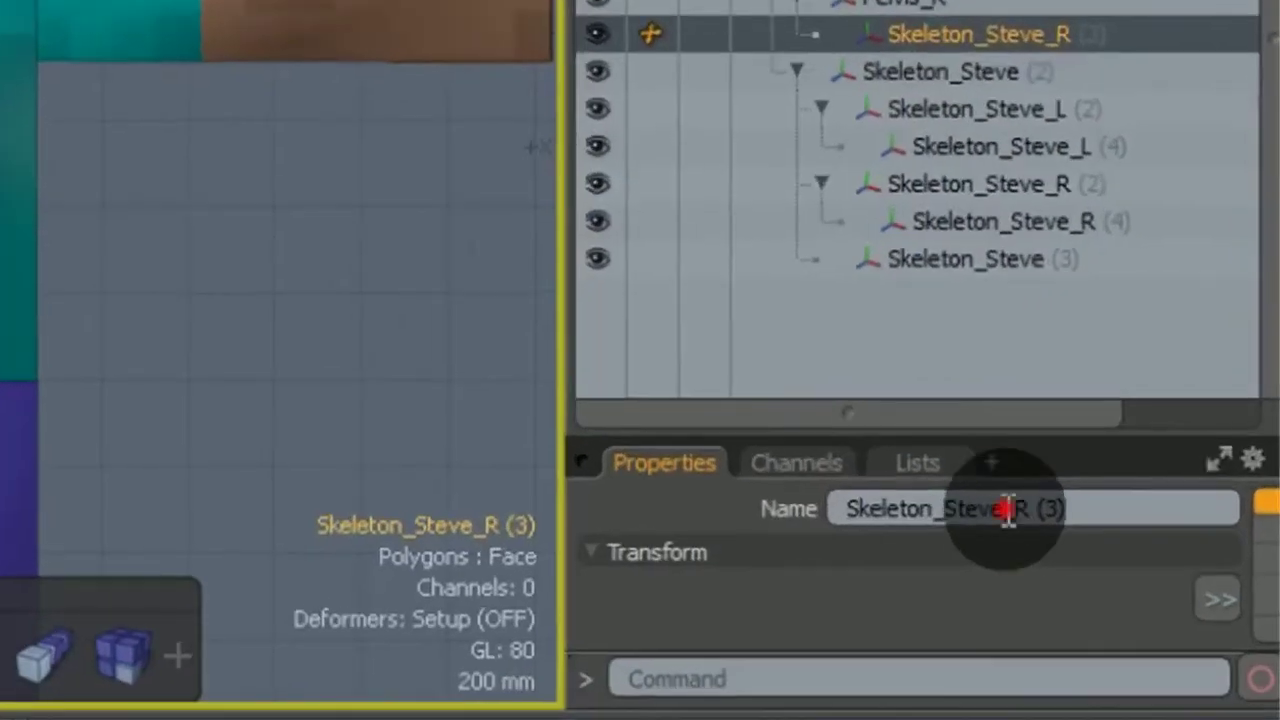
pyautogui.click(1140, 520)
pyautogui.keyDown('shift'); pyautogui.click(1002, 508); pyautogui.keyUp('shift')
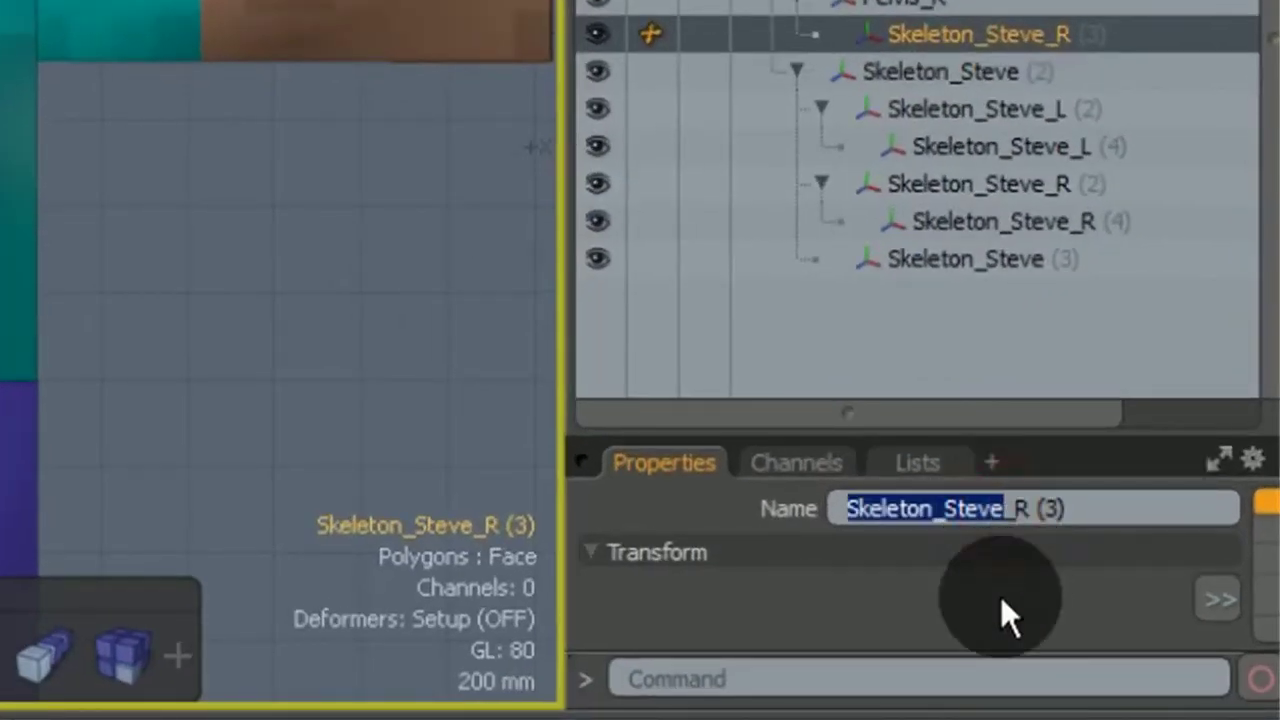
pyautogui.write('Leg')
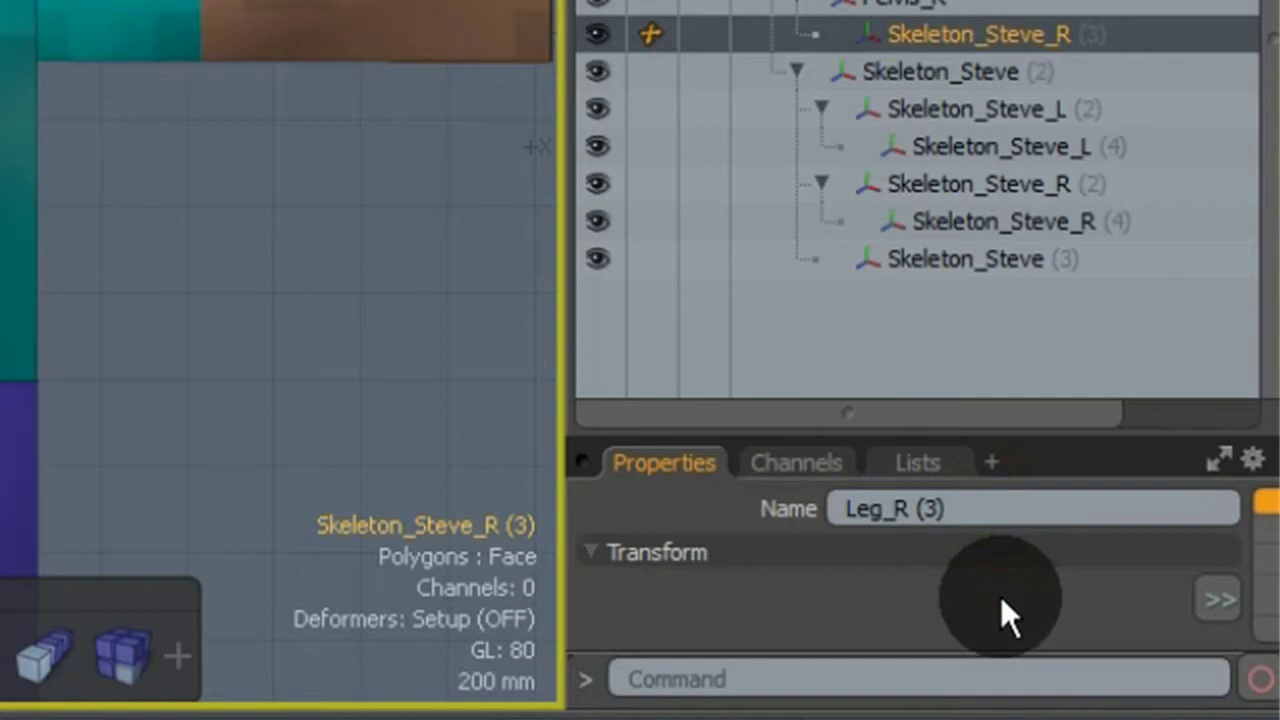
pyautogui.press('Right')
pyautogui.press('Right')
pyautogui.hotkey('shift', 'Right')
pyautogui.hotkey('shift', 'Right')
pyautogui.hotkey('shift', 'Right')
pyautogui.hotkey('shift', 'Right')
pyautogui.press('BackSpace')
pyautogui.press('Return')
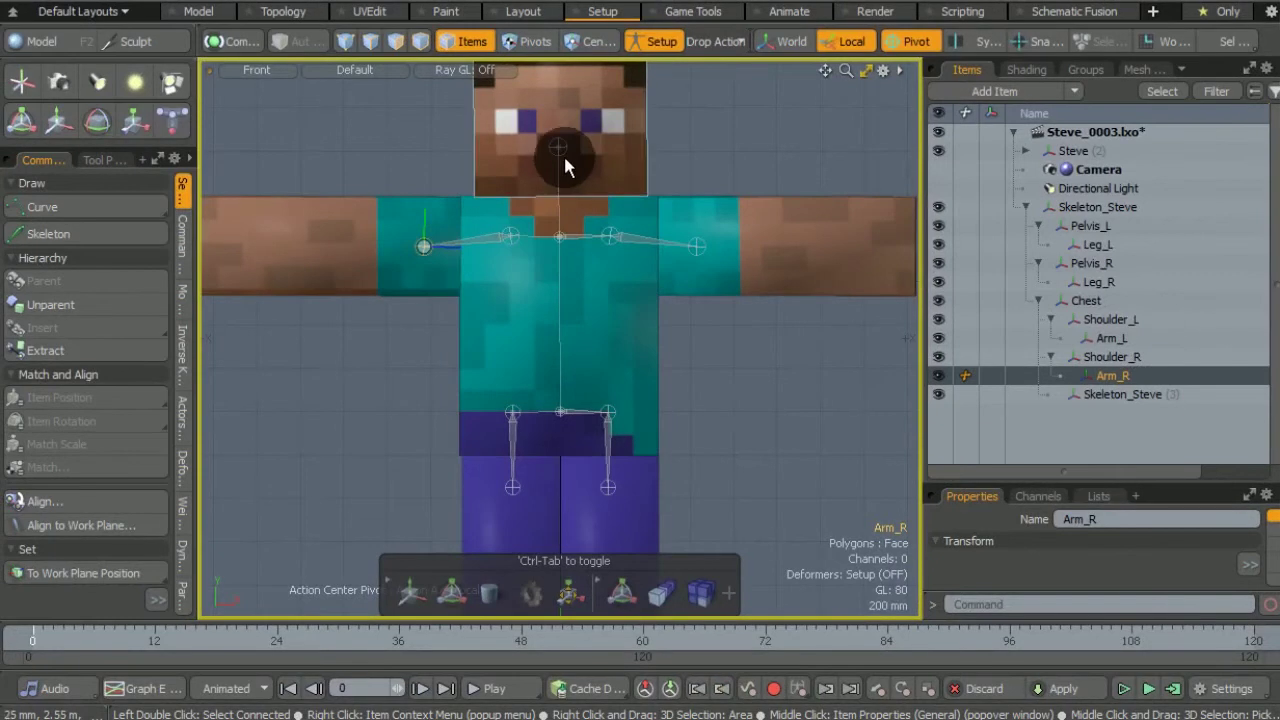
# Step: Rename the Skeleton_Steve (3) joint to Head and select the root Skeleton_Steve joint
pyautogui.click(561, 150)
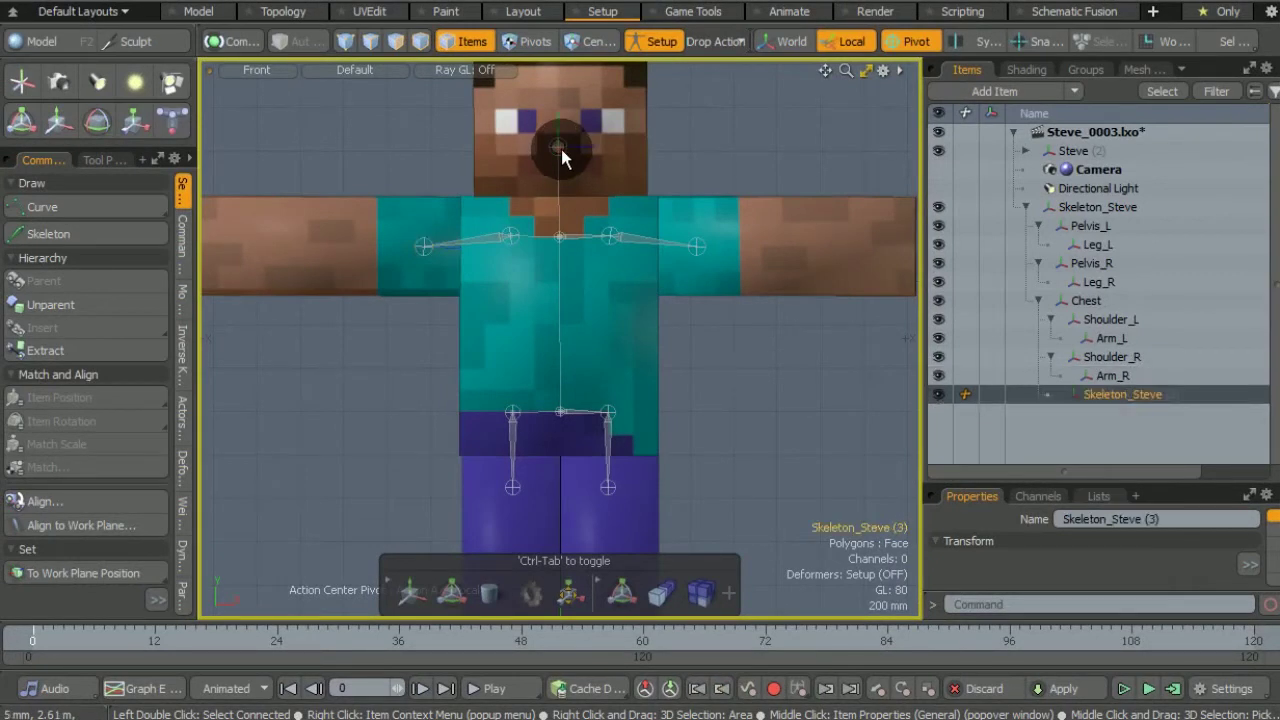
pyautogui.click(1168, 519)
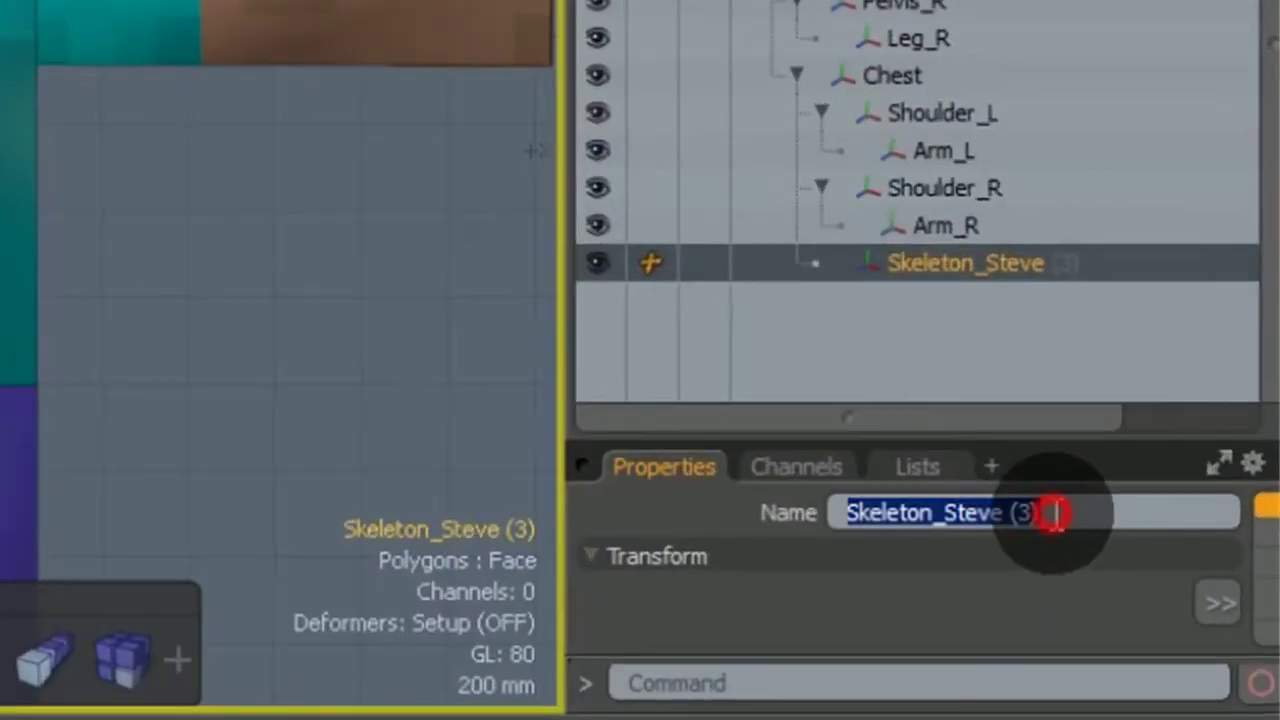
pyautogui.write('He')
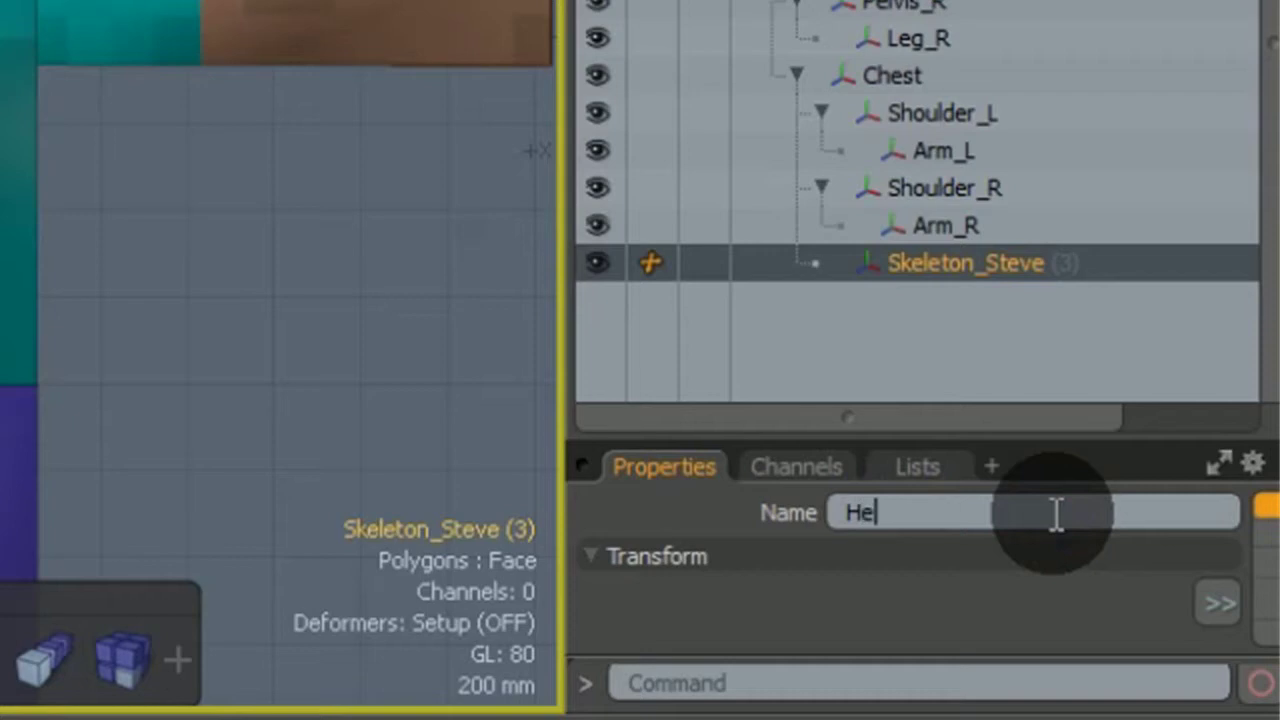
pyautogui.write('ad')
pyautogui.press('Return')
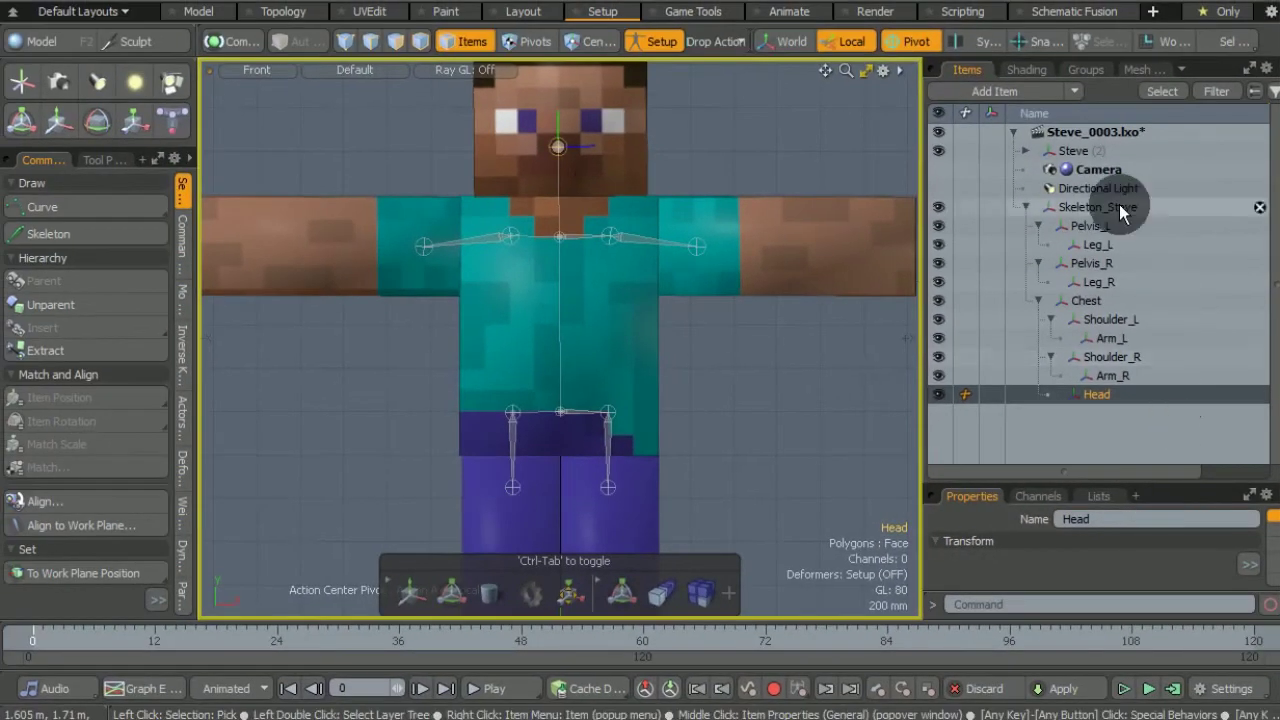
pyautogui.click(1118, 208)
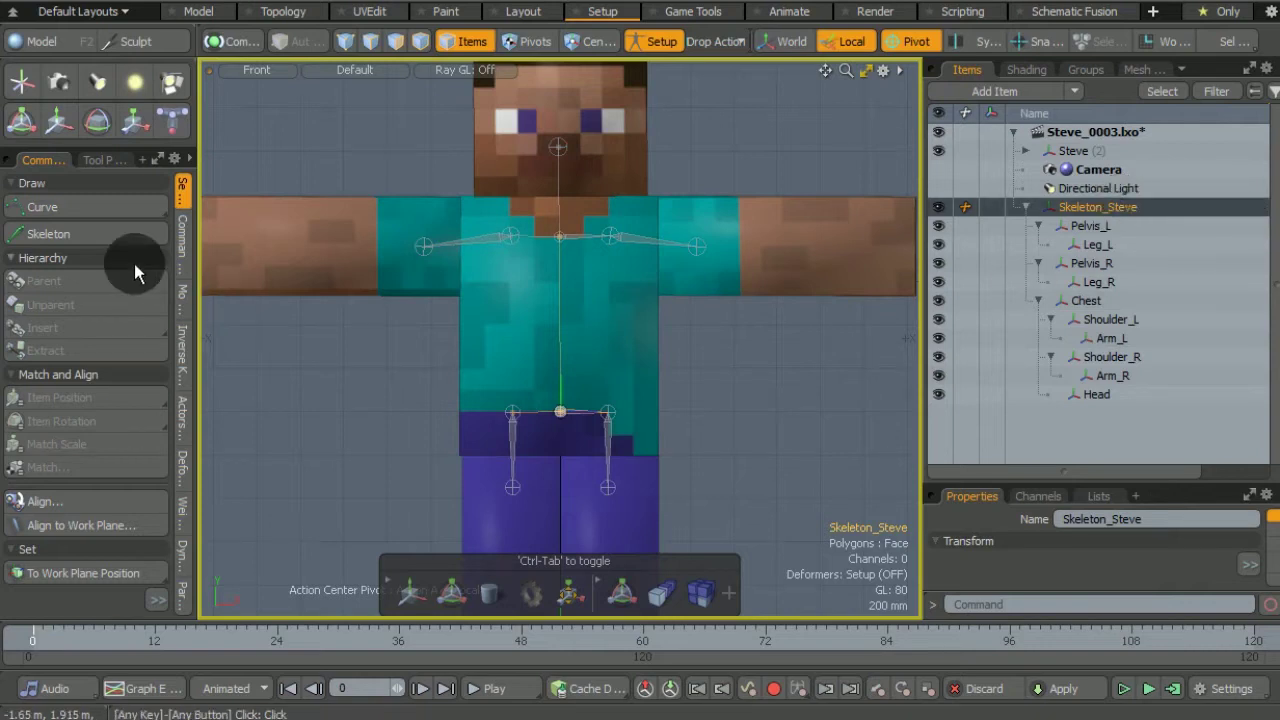
# Step: Reactivate the Skeleton tool, enable Snap, and turn on Grid snapping in Tool Properties
pyautogui.click(113, 232)
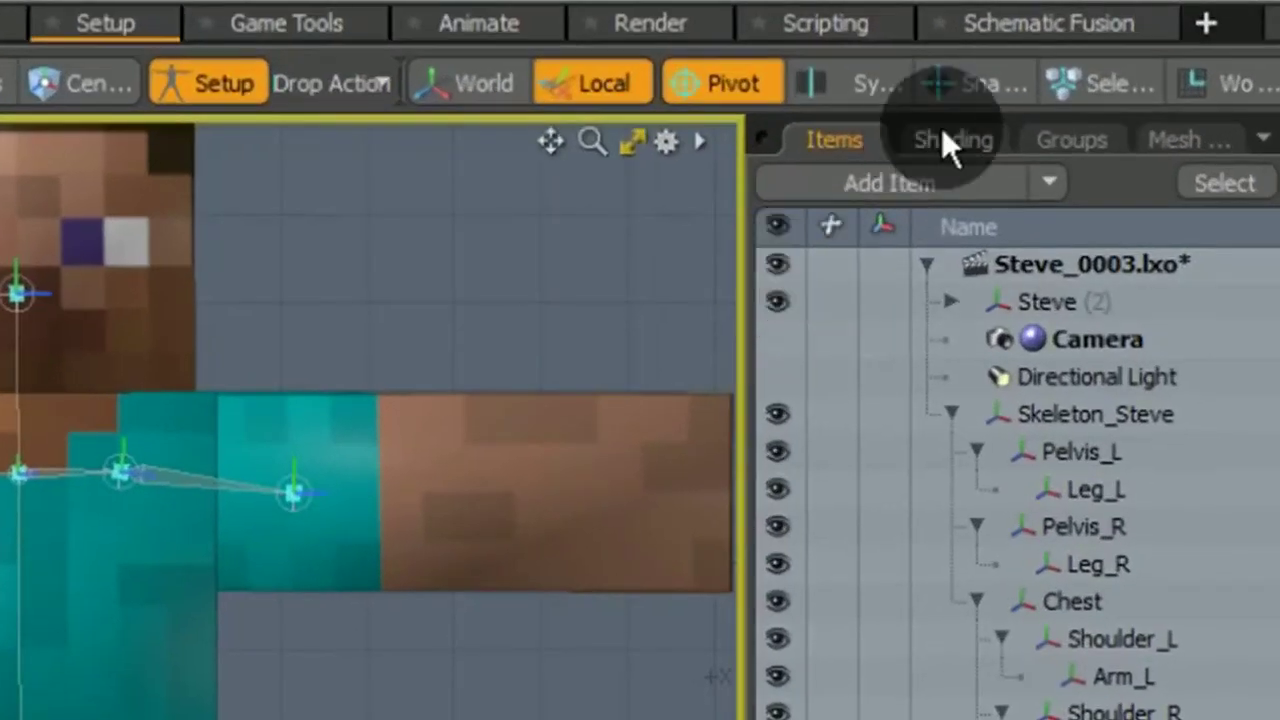
pyautogui.click(985, 96)
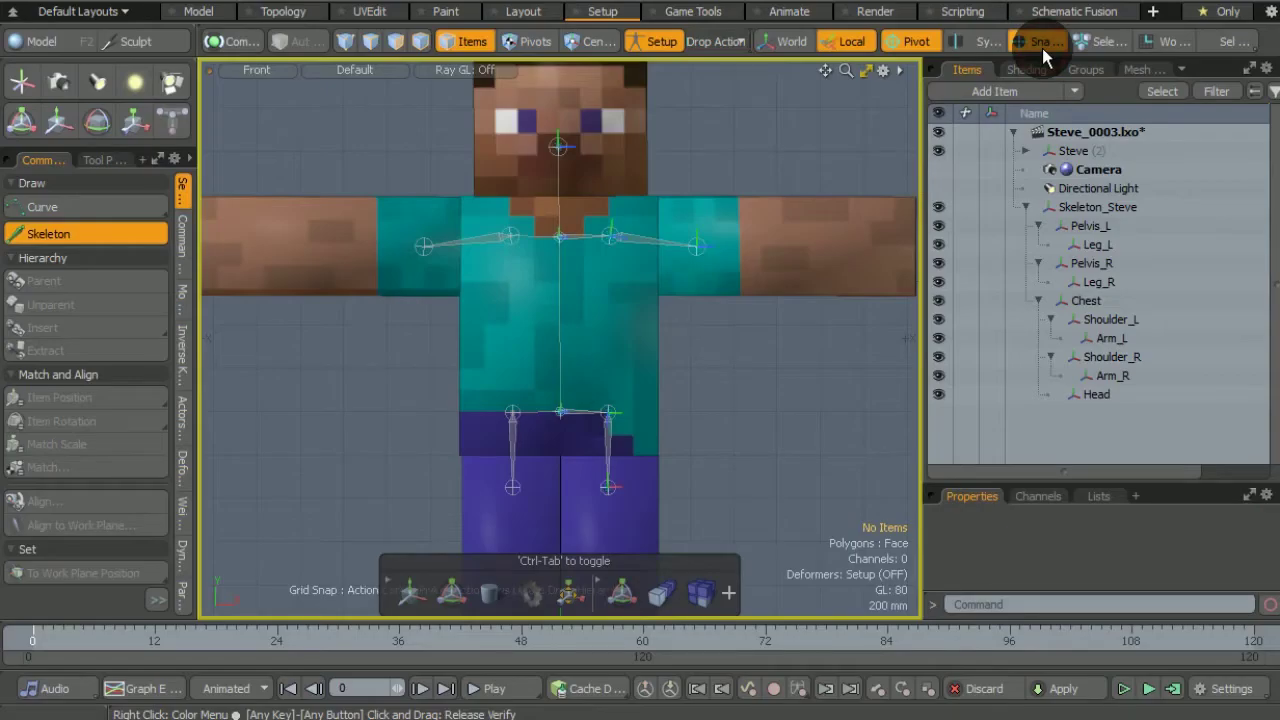
pyautogui.click(112, 160)
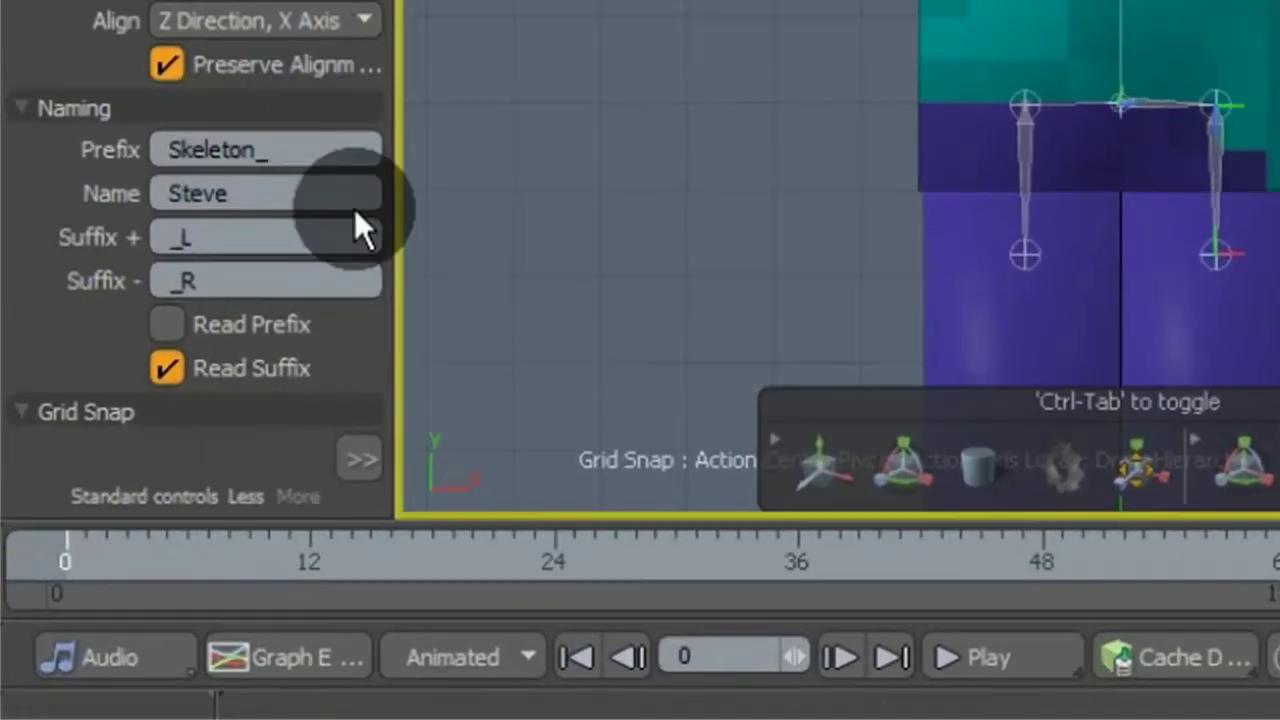
pyautogui.click(360, 459)
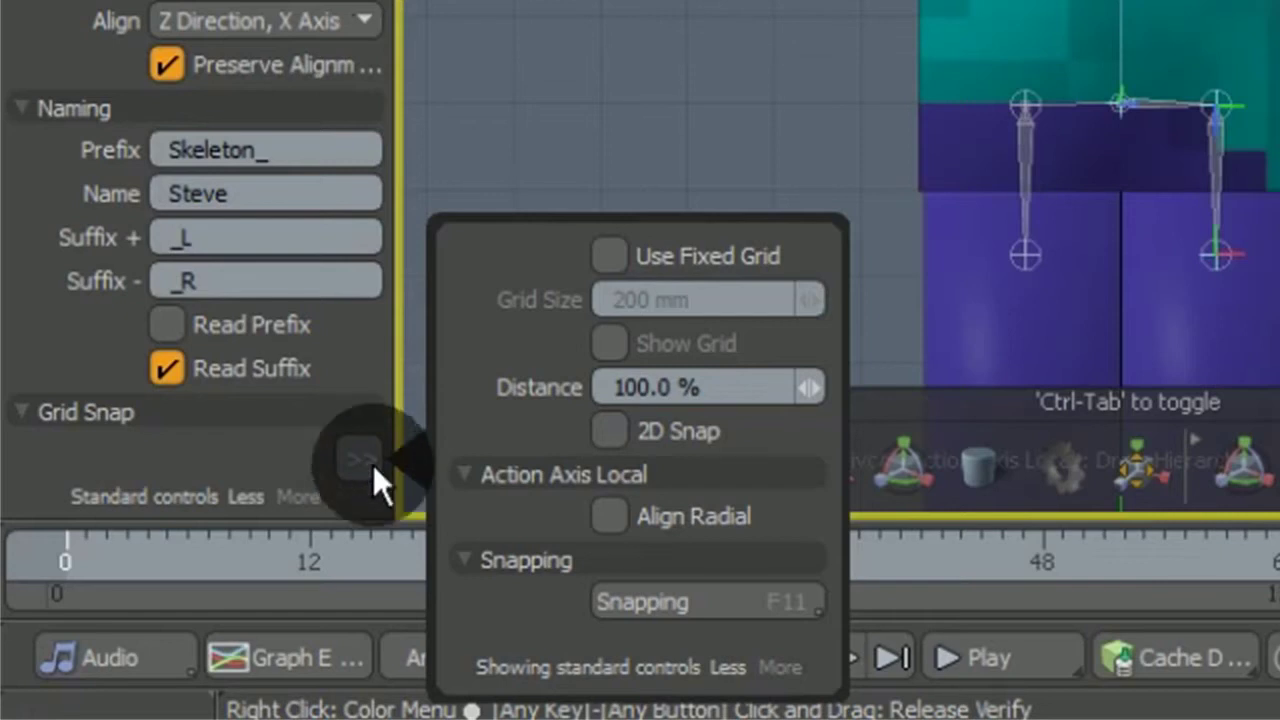
pyautogui.click(744, 607)
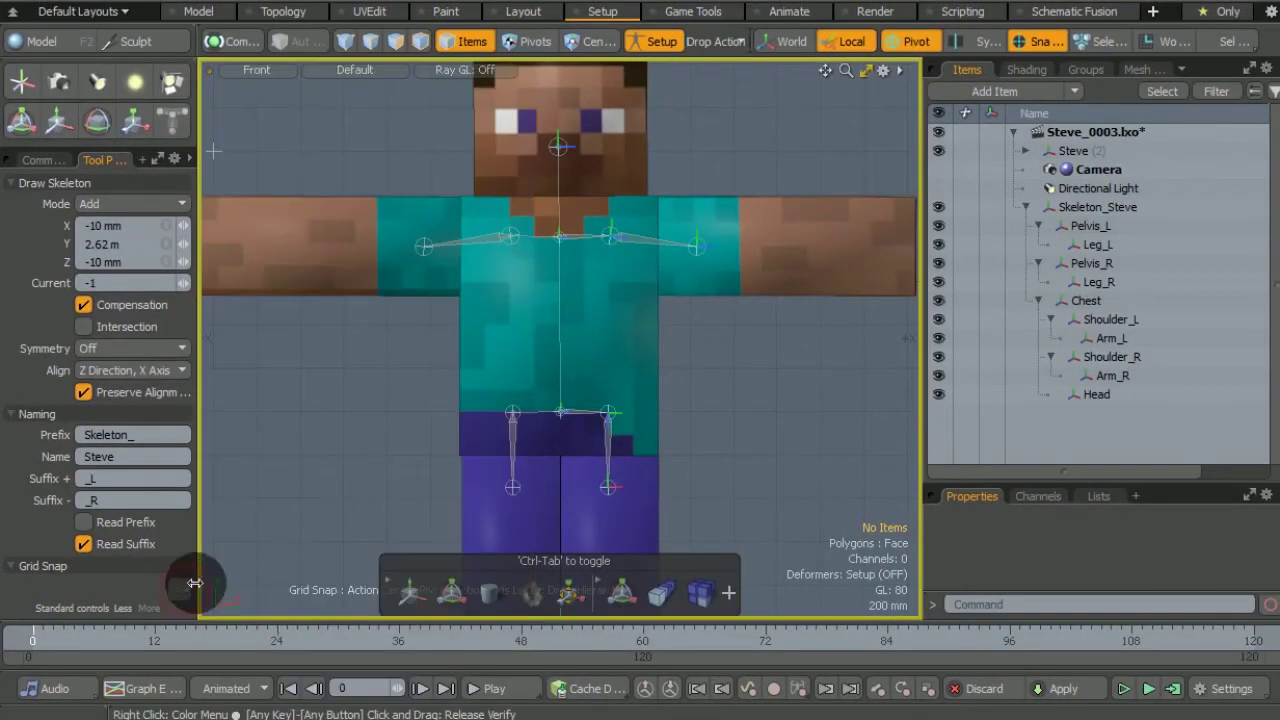
# Step: Drag the head joint up to the top of Steve's head, then pick the neck and test-drag the hip joint
pyautogui.click(559, 146)
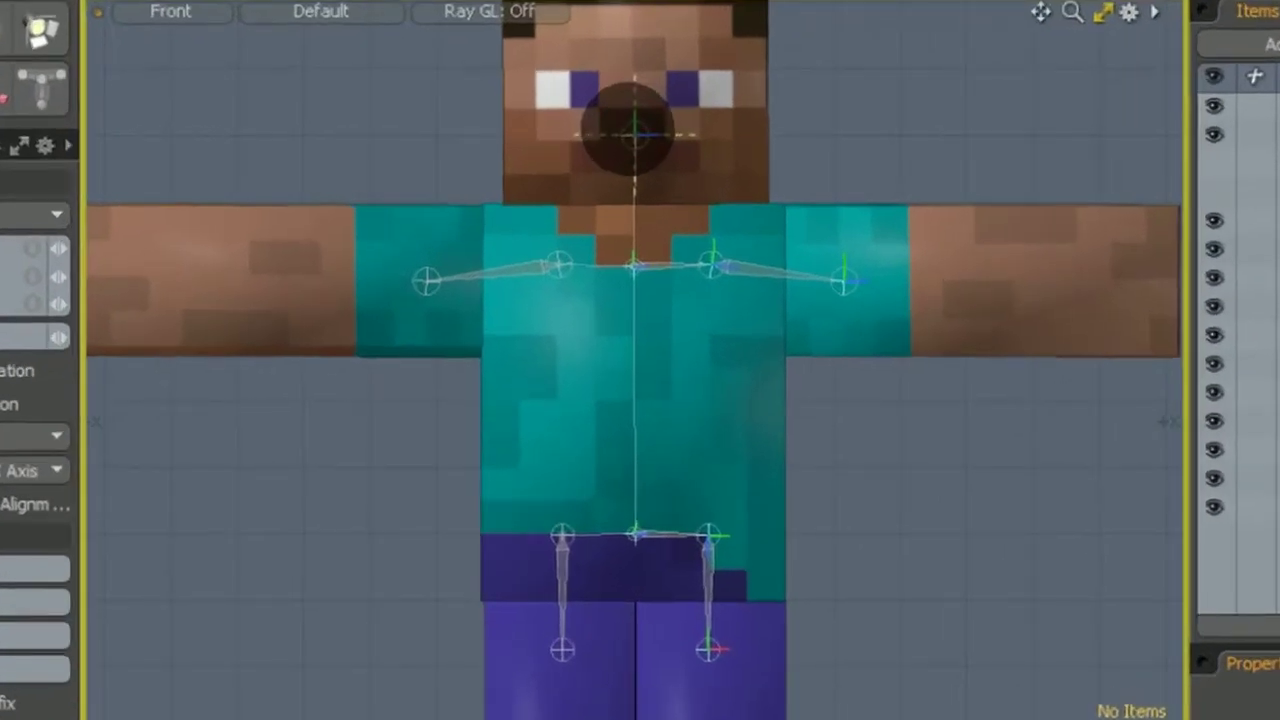
pyautogui.moveTo(579, 138); pyautogui.dragTo(634, 132)
pyautogui.click(636, 268)
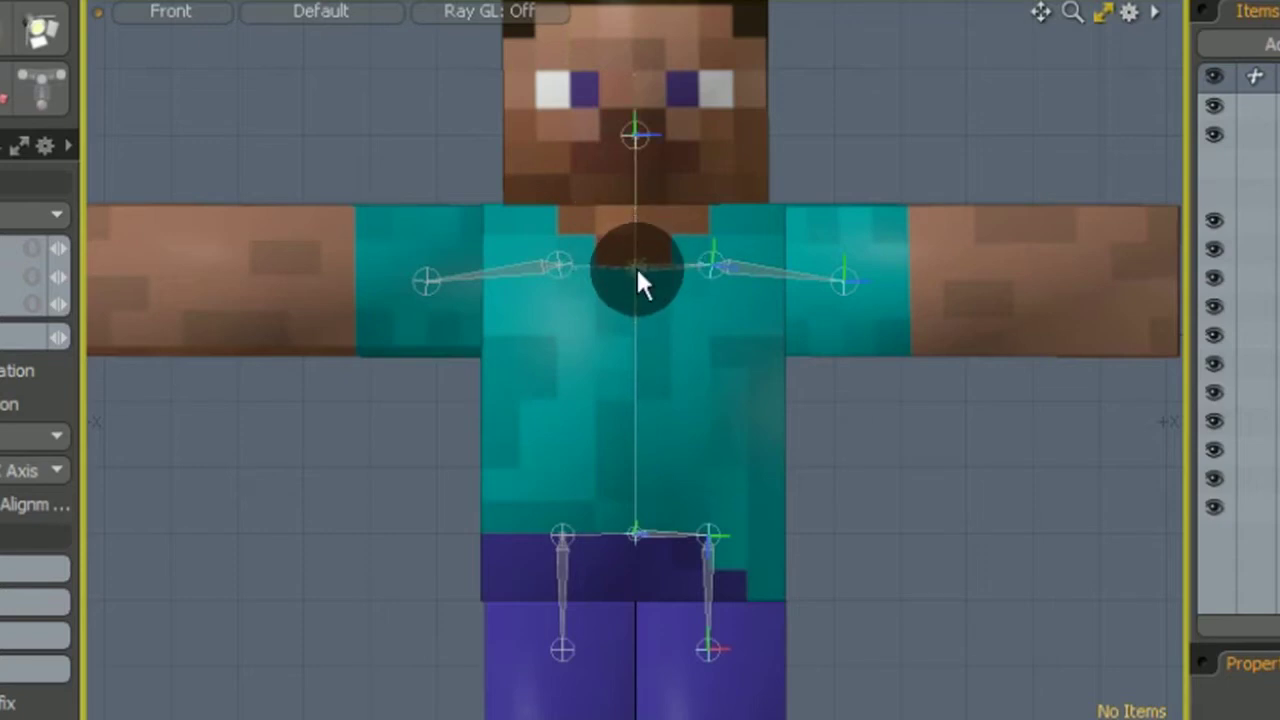
pyautogui.click(636, 535)
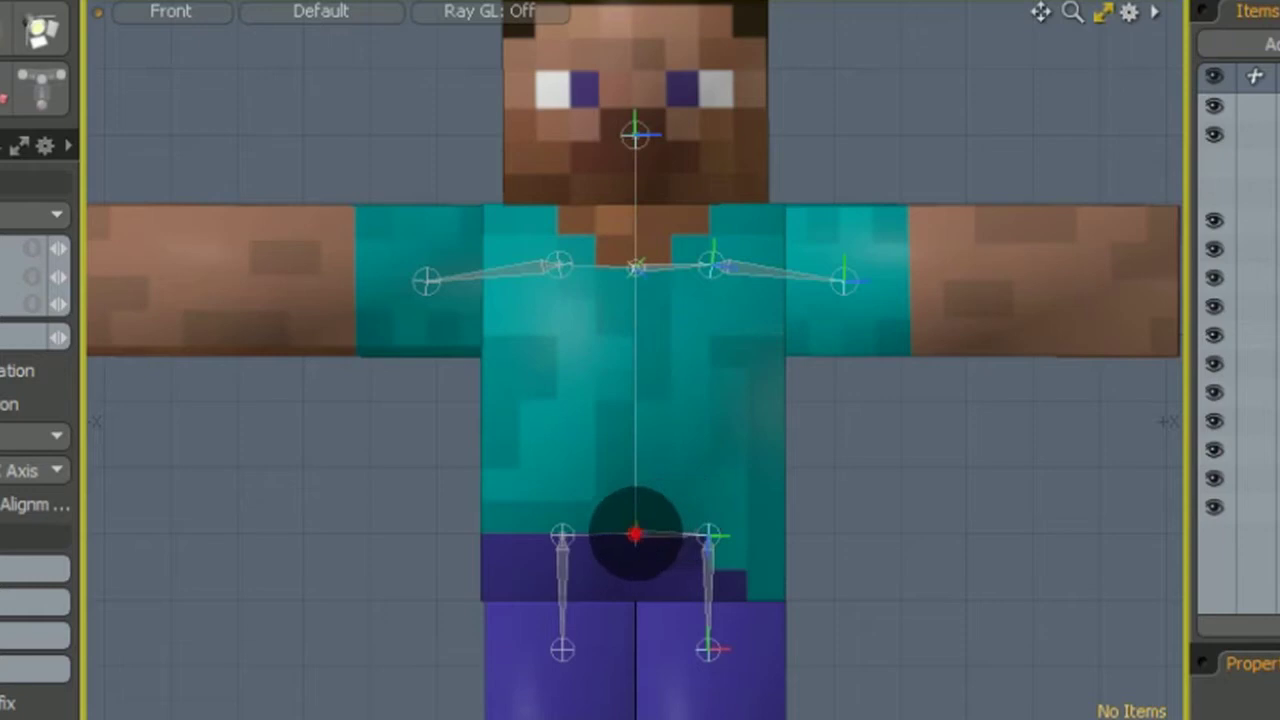
pyautogui.click(635, 535)
pyautogui.moveTo(635, 535)
pyautogui.mouseDown()
pyautogui.moveTo(571, 531)
pyautogui.moveTo(635, 535)
pyautogui.mouseUp()
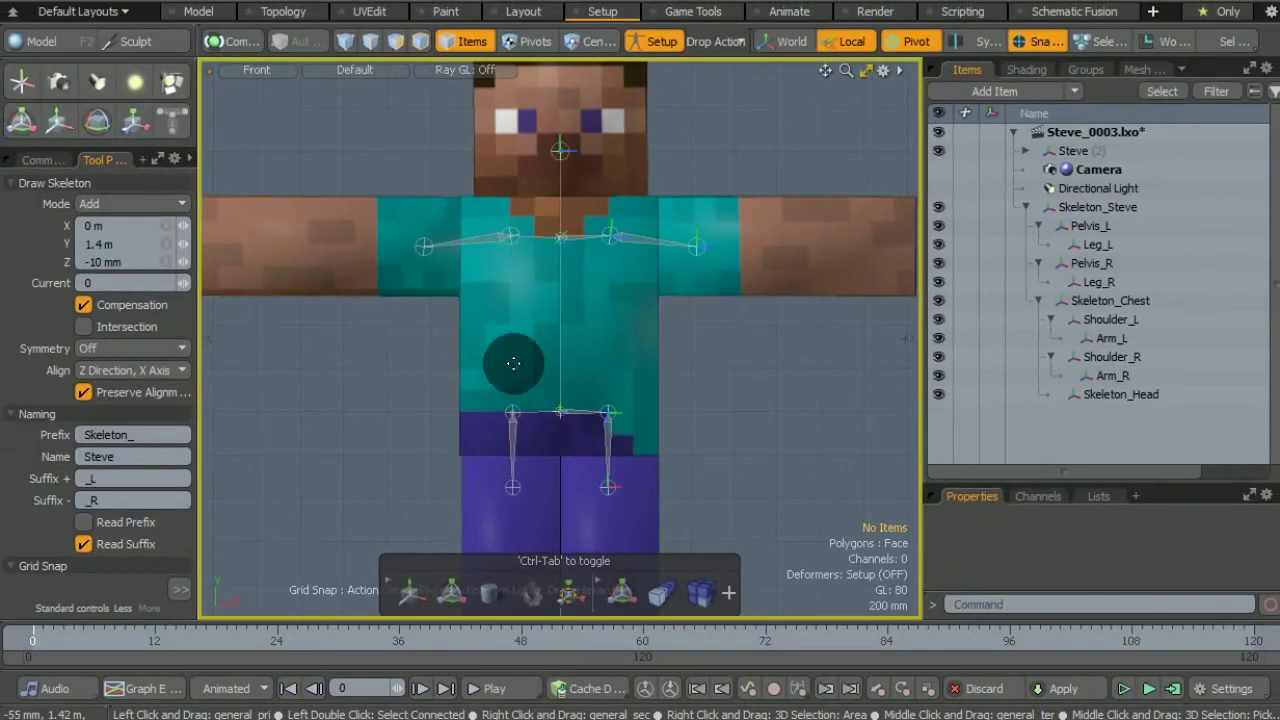
# Step: Switch off the Skeleton drawing tool in the Commands panel
pyautogui.click(68, 164)
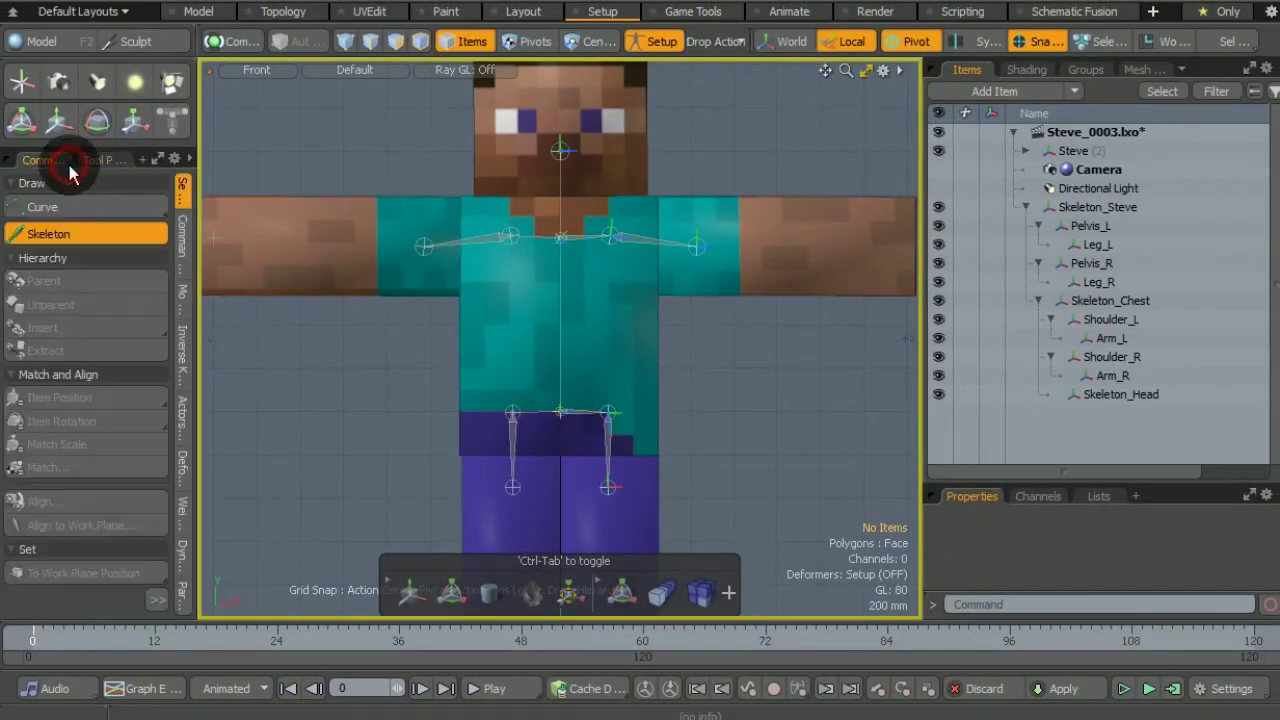
pyautogui.click(97, 238)
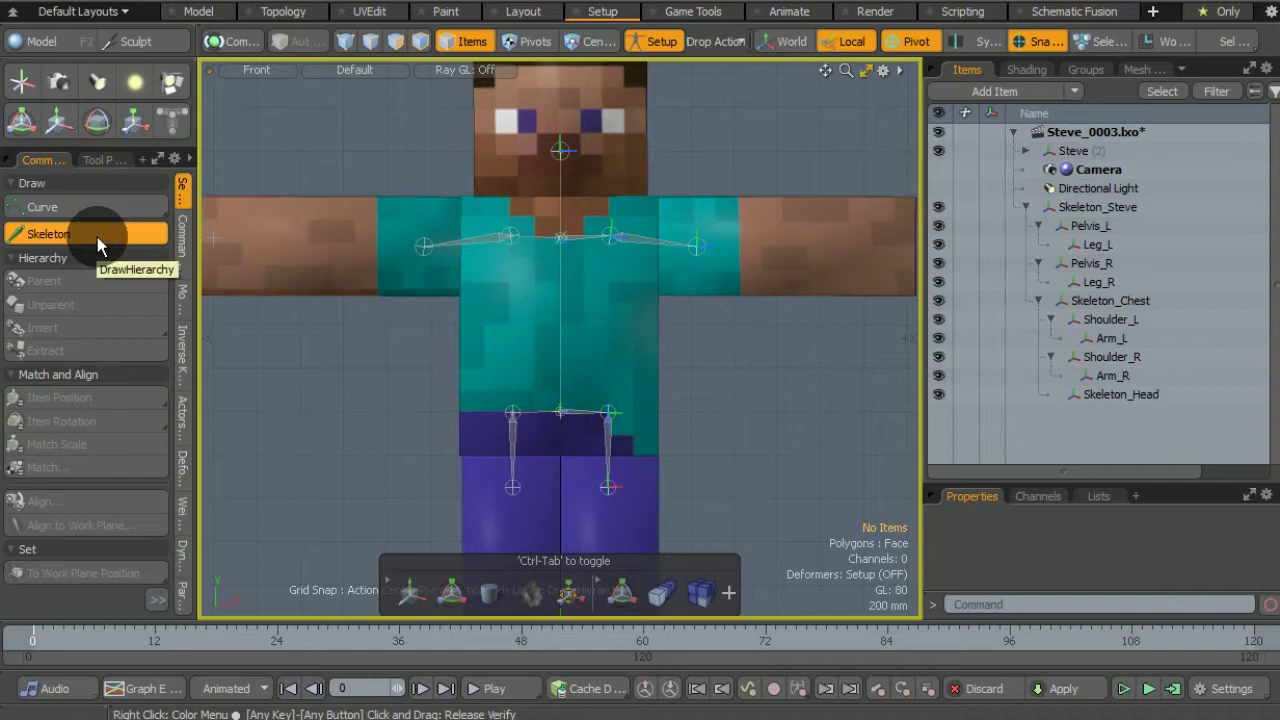
pyautogui.click(97, 237)
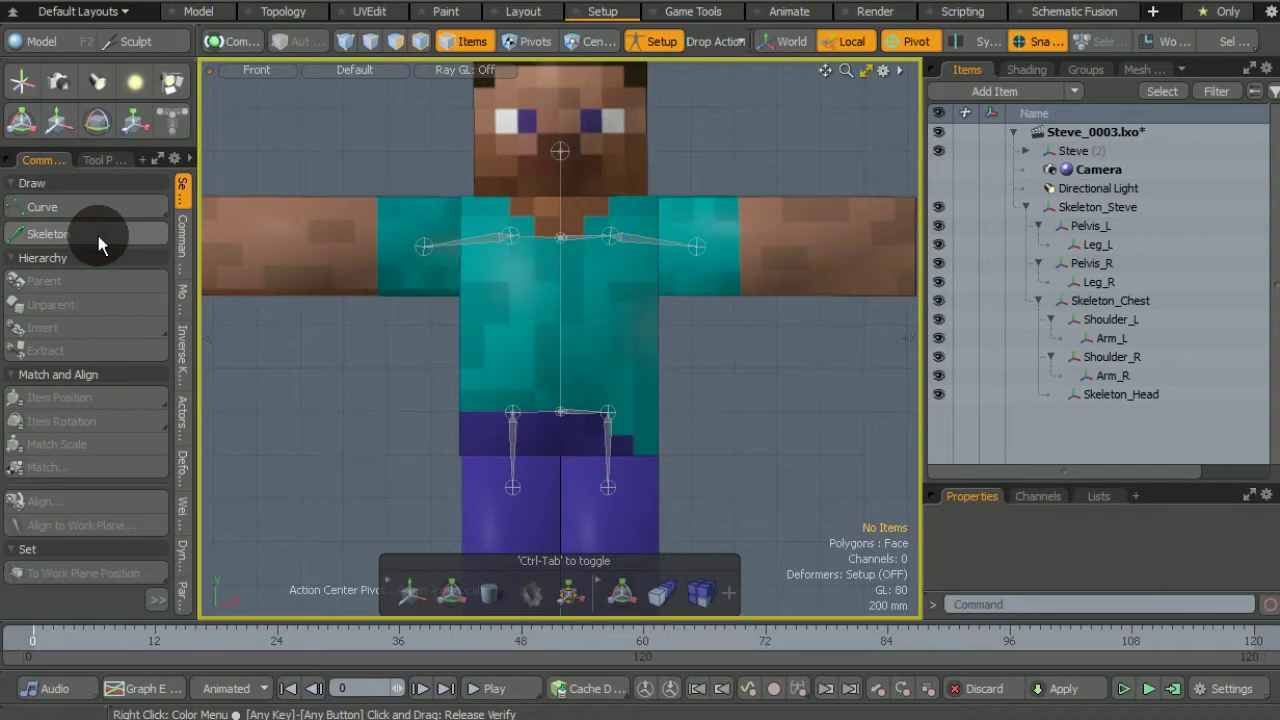
# Step: Check the rig in Right view, return to Front view, and exit Setup so deformers are on
pyautogui.click(265, 77)
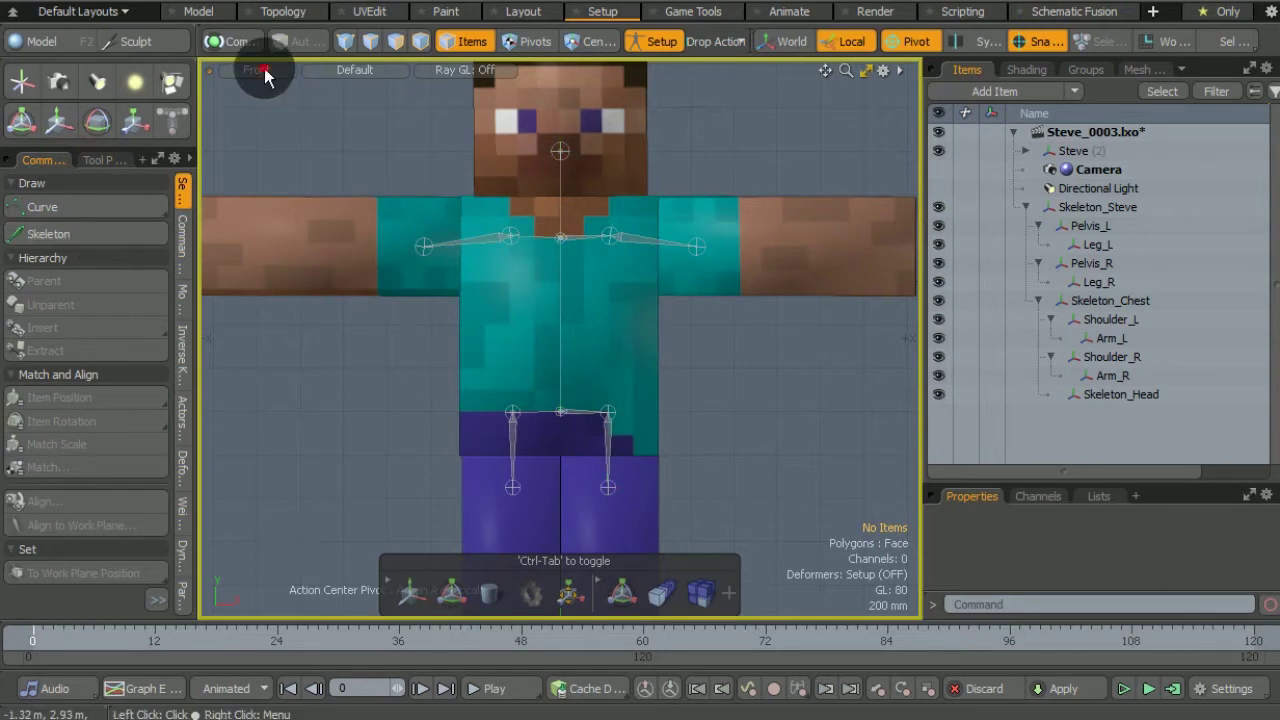
pyautogui.click(252, 85)
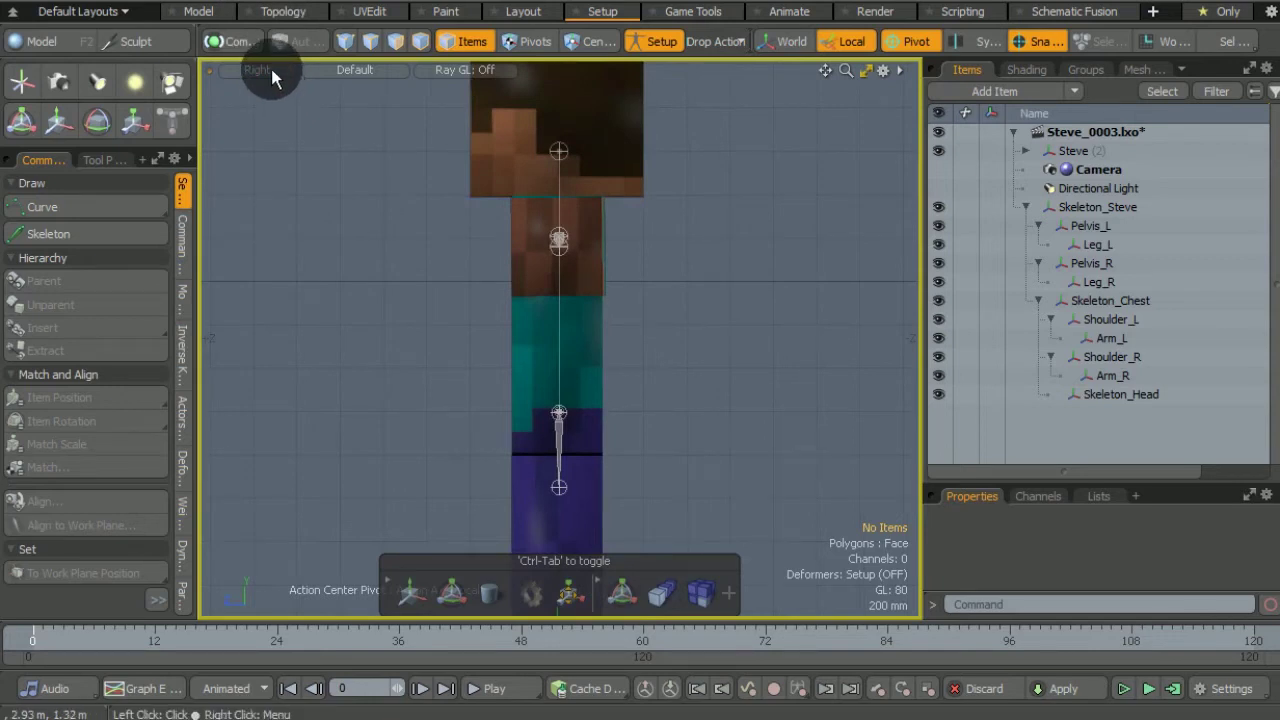
pyautogui.click(271, 69)
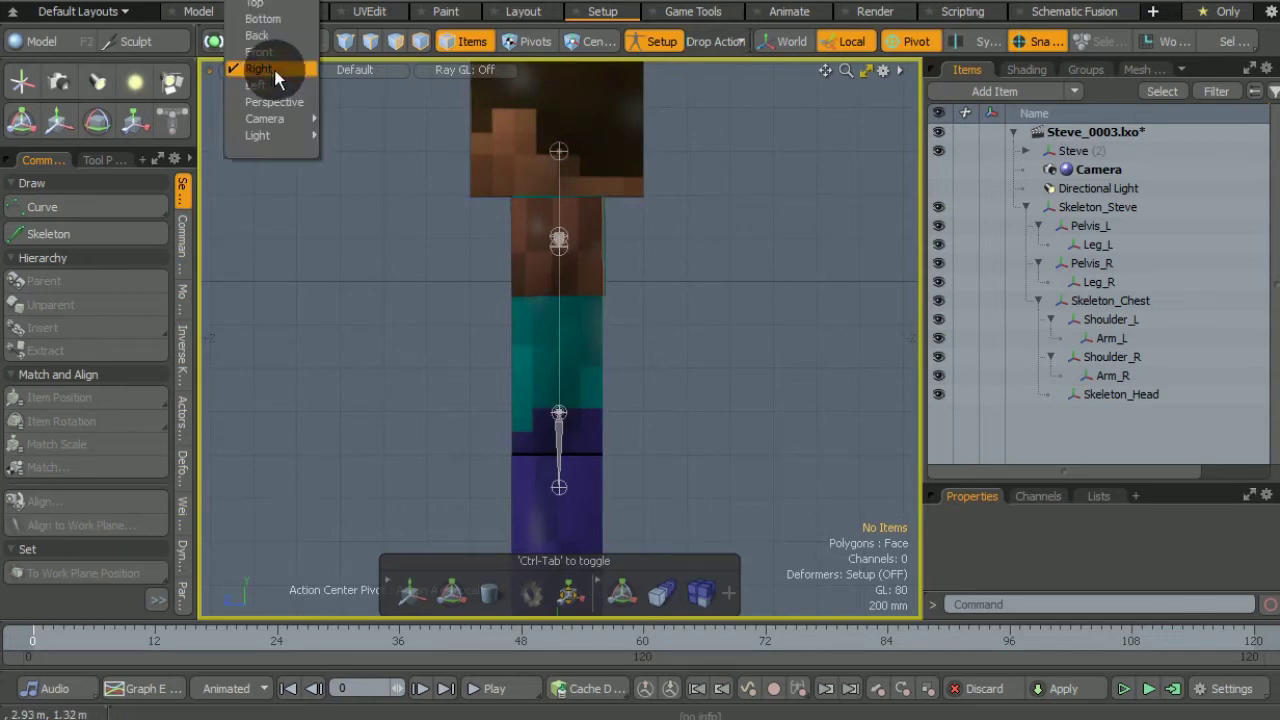
pyautogui.click(262, 52)
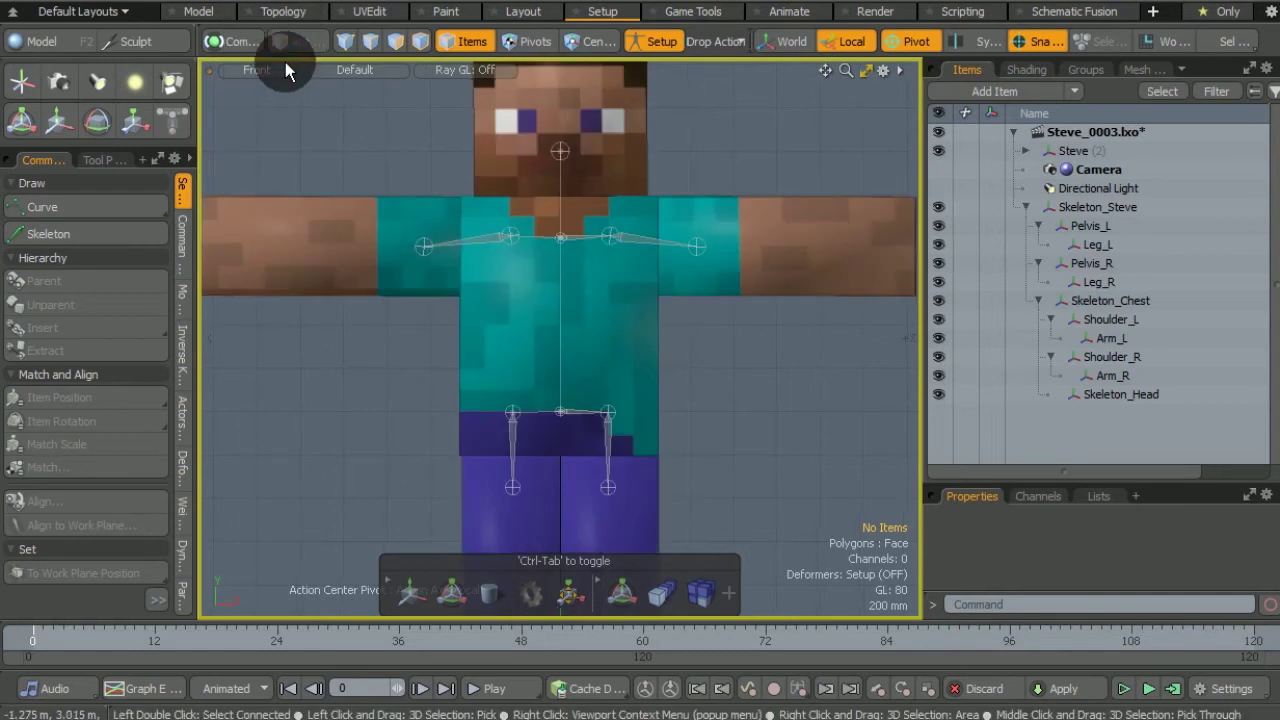
pyautogui.click(664, 41)
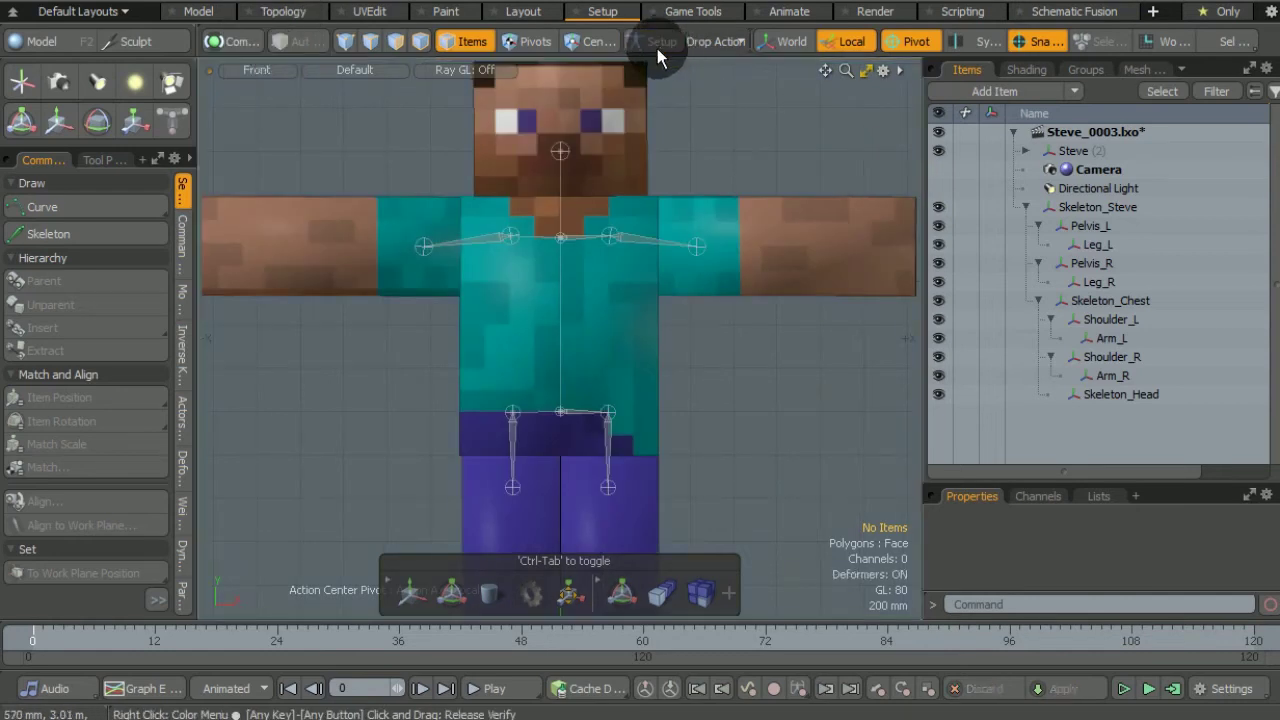
pyautogui.click(846, 71)
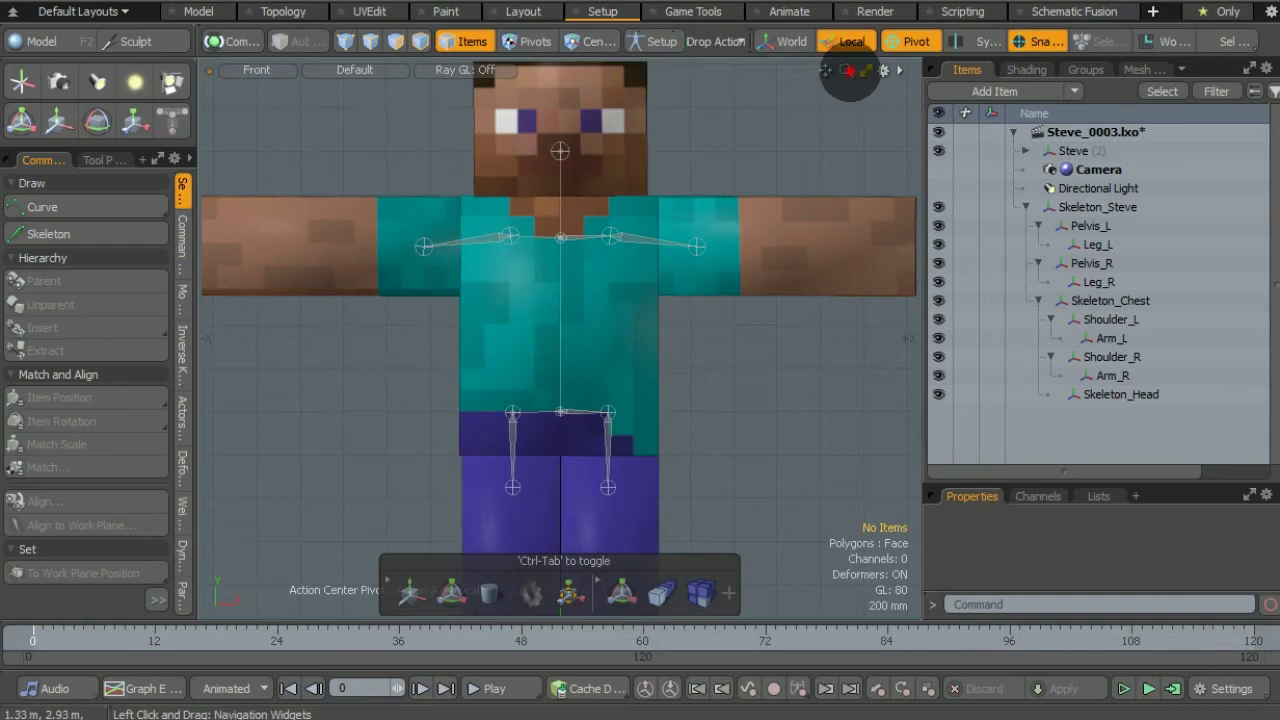
pyautogui.moveTo(846, 71); pyautogui.dragTo(845, 71)
pyautogui.click(645, 283)
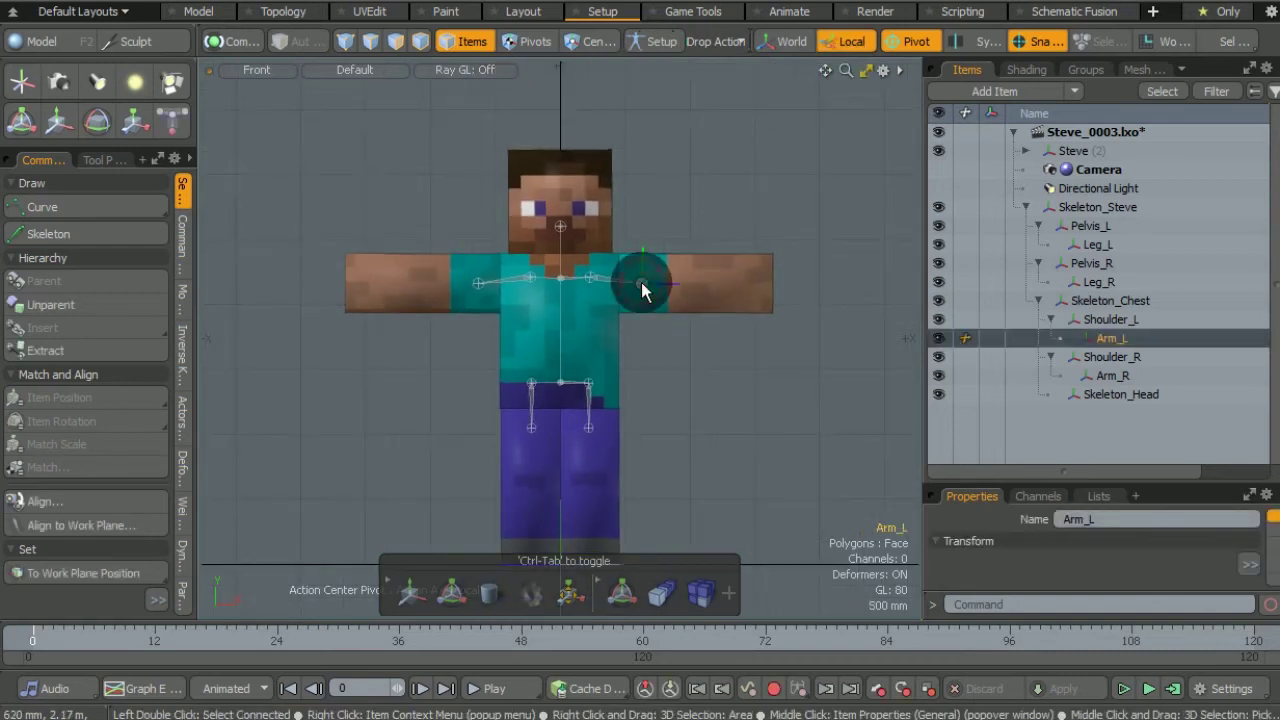
pyautogui.click(198, 187)
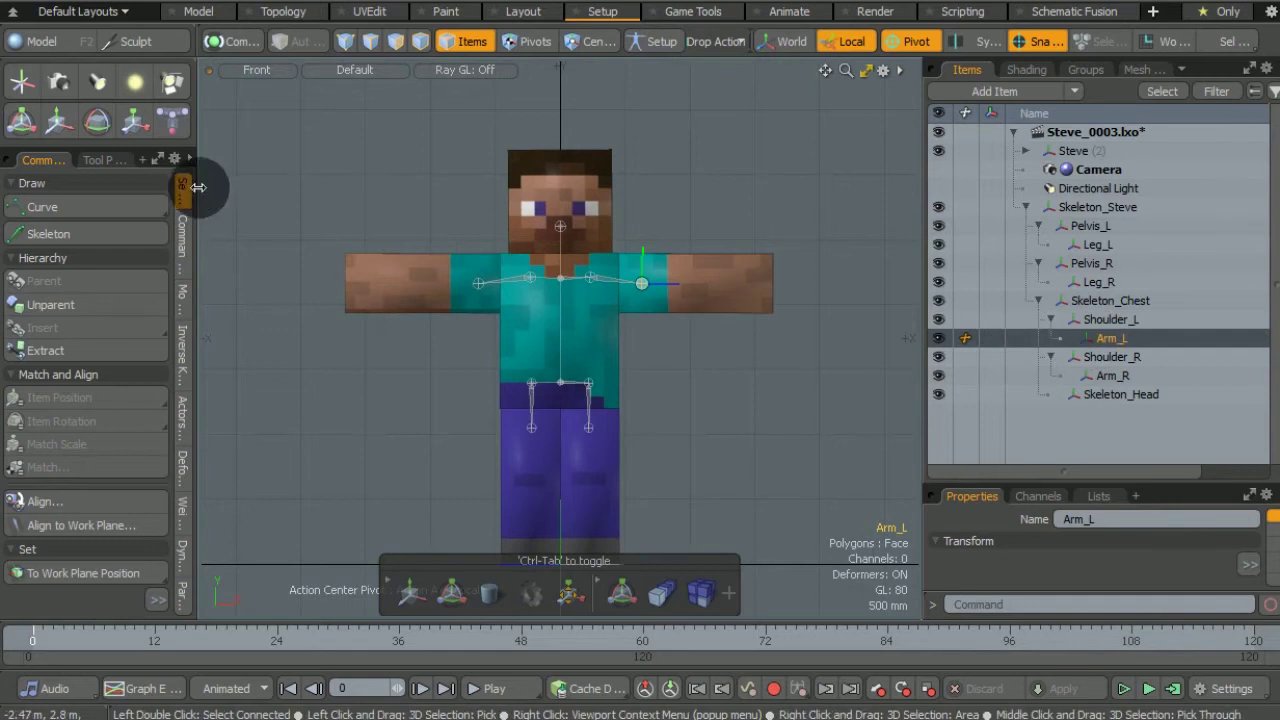
pyautogui.click(99, 124)
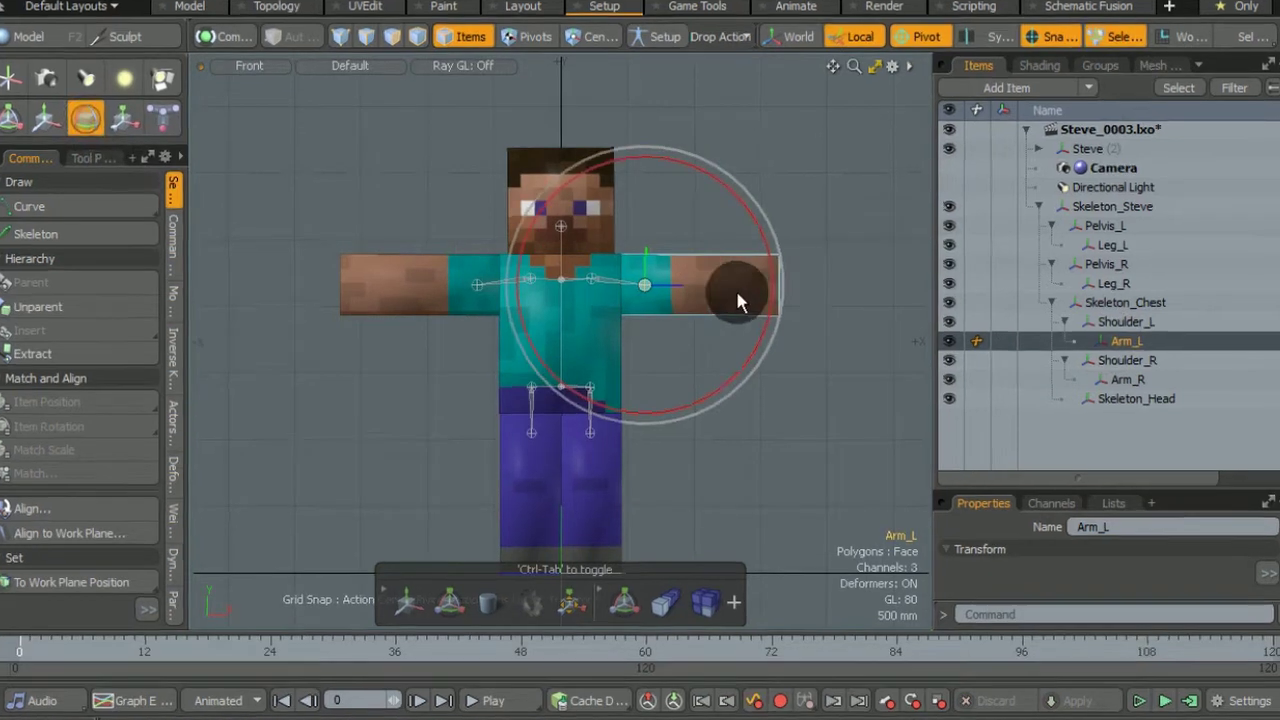
pyautogui.moveTo(735, 288); pyautogui.dragTo(765, 227)
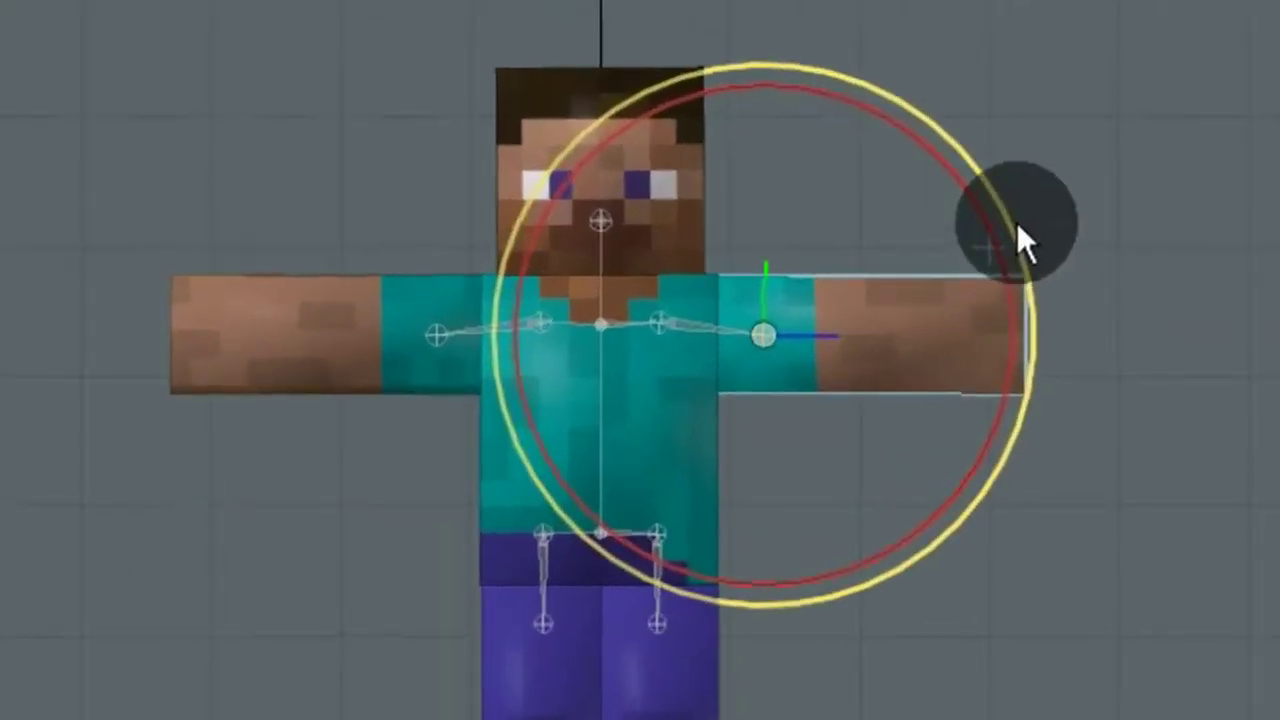
pyautogui.click(971, 191)
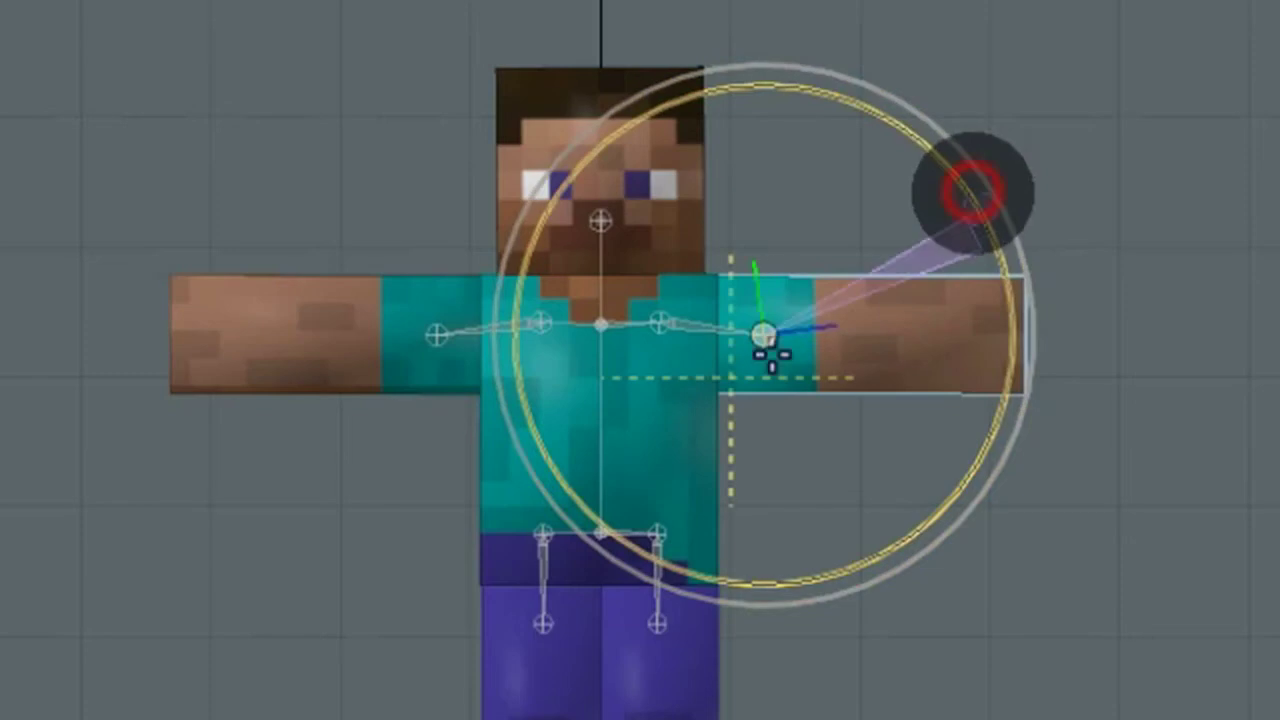
pyautogui.moveTo(971, 191); pyautogui.dragTo(921, 262)
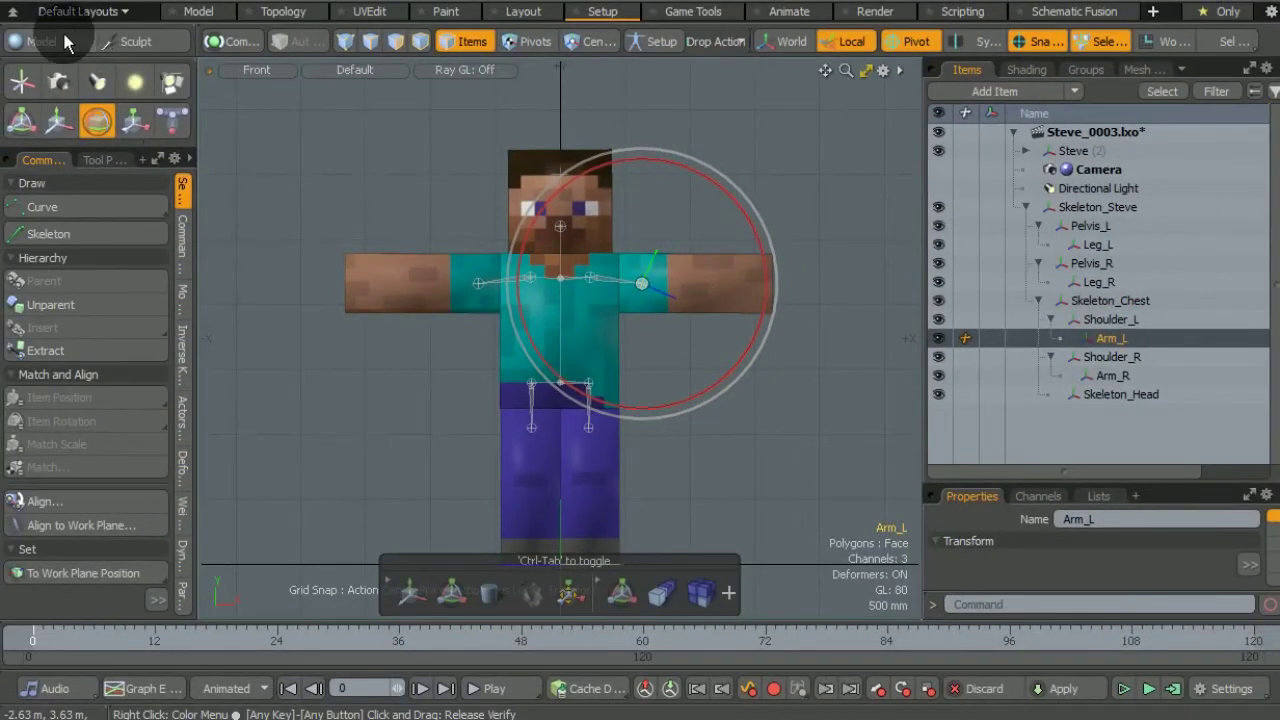
pyautogui.click(472, 149)
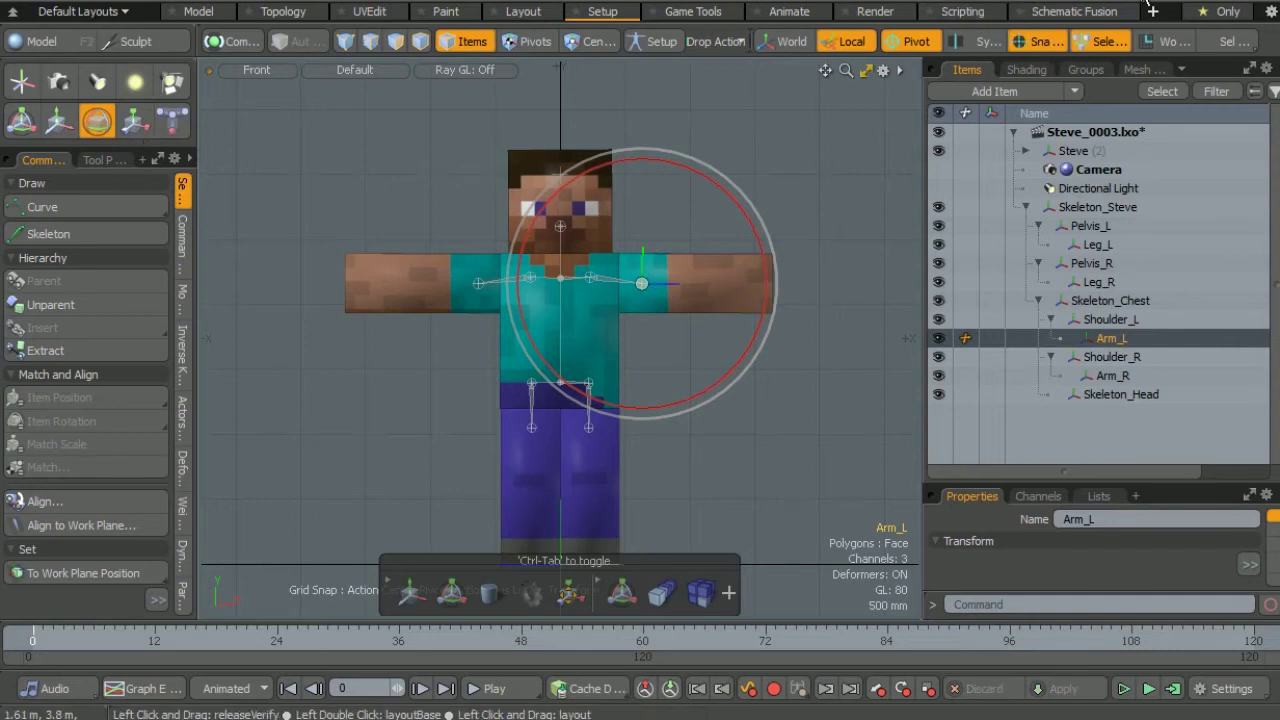
pyautogui.press('Escape')
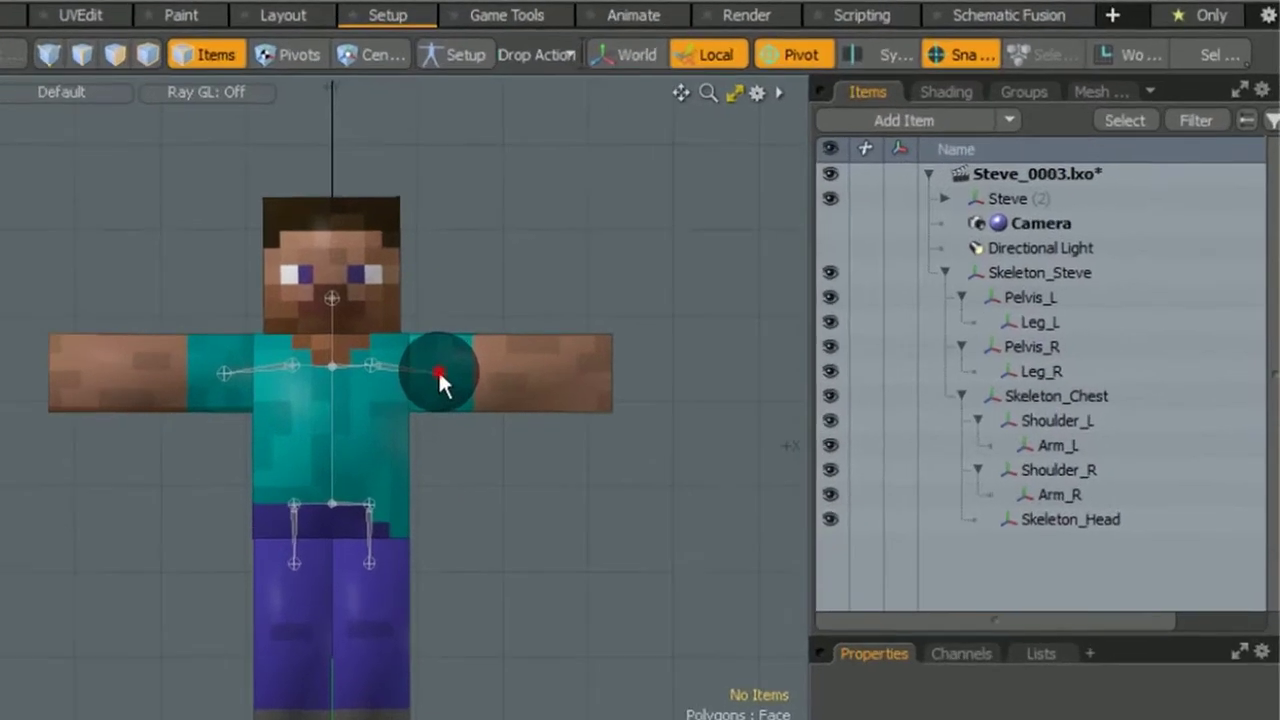
# Step: In Setup mode, select the Arm_L joint plus the Steve_LArm mesh, then expand the Steve group's mesh list
pyautogui.click(438, 369)
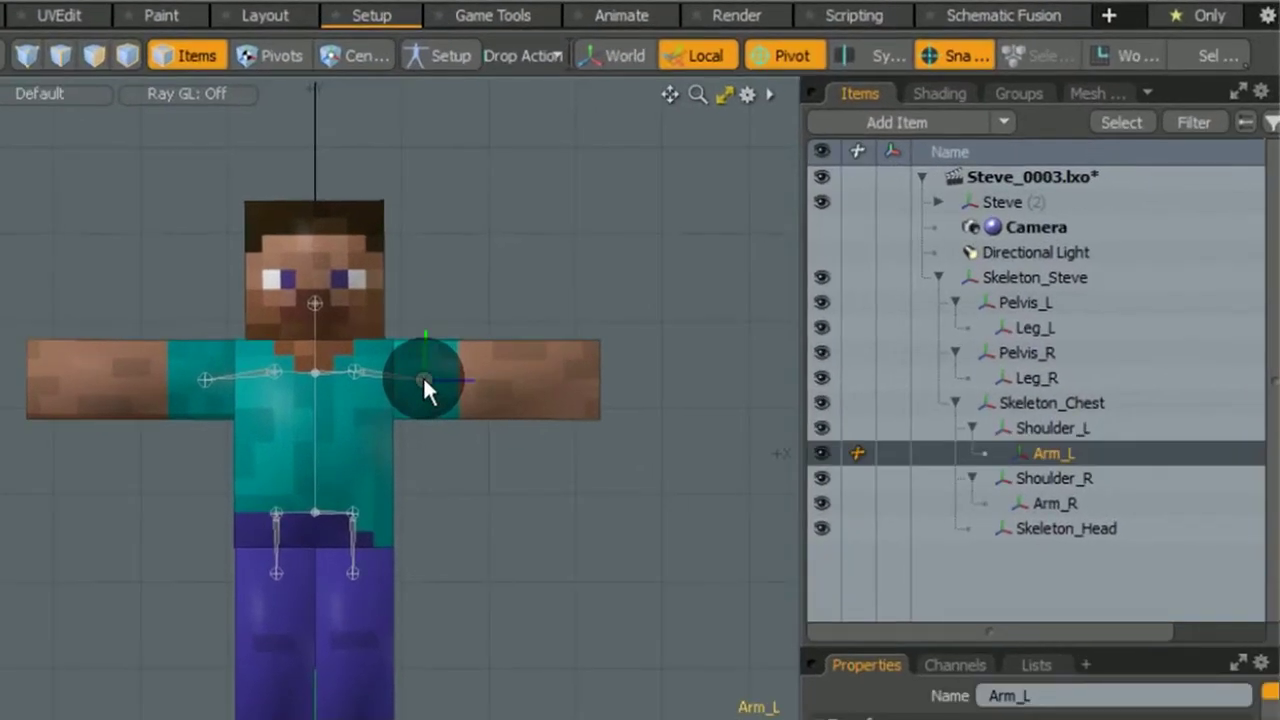
pyautogui.click(432, 50)
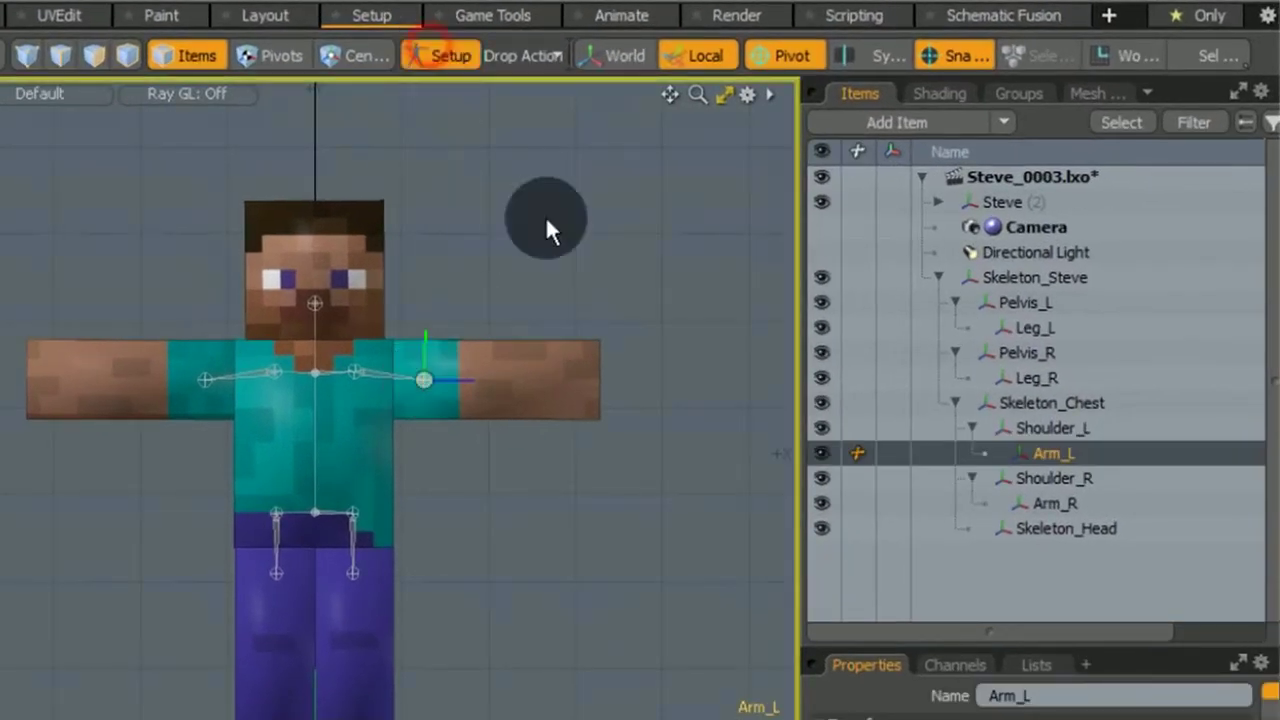
pyautogui.keyDown('shift'); pyautogui.click(533, 363); pyautogui.keyUp('shift')
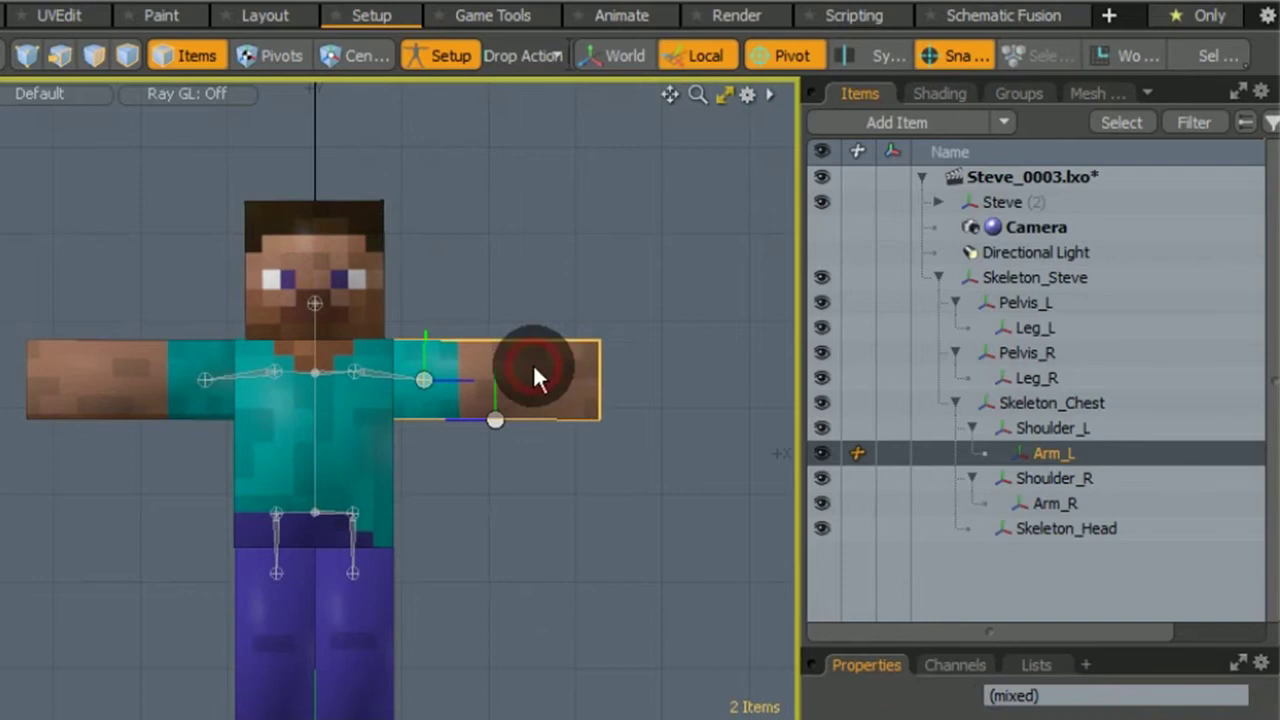
pyautogui.click(939, 201)
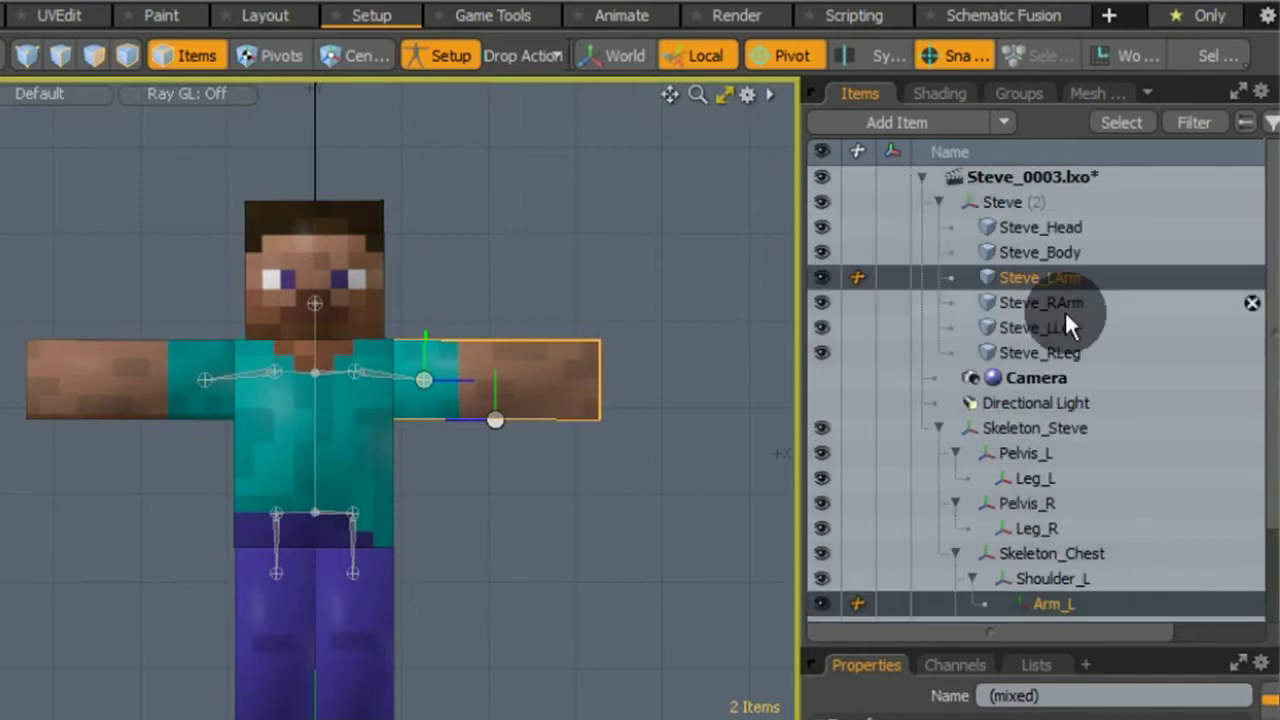
pyautogui.scroll(-3, 1066, 310)
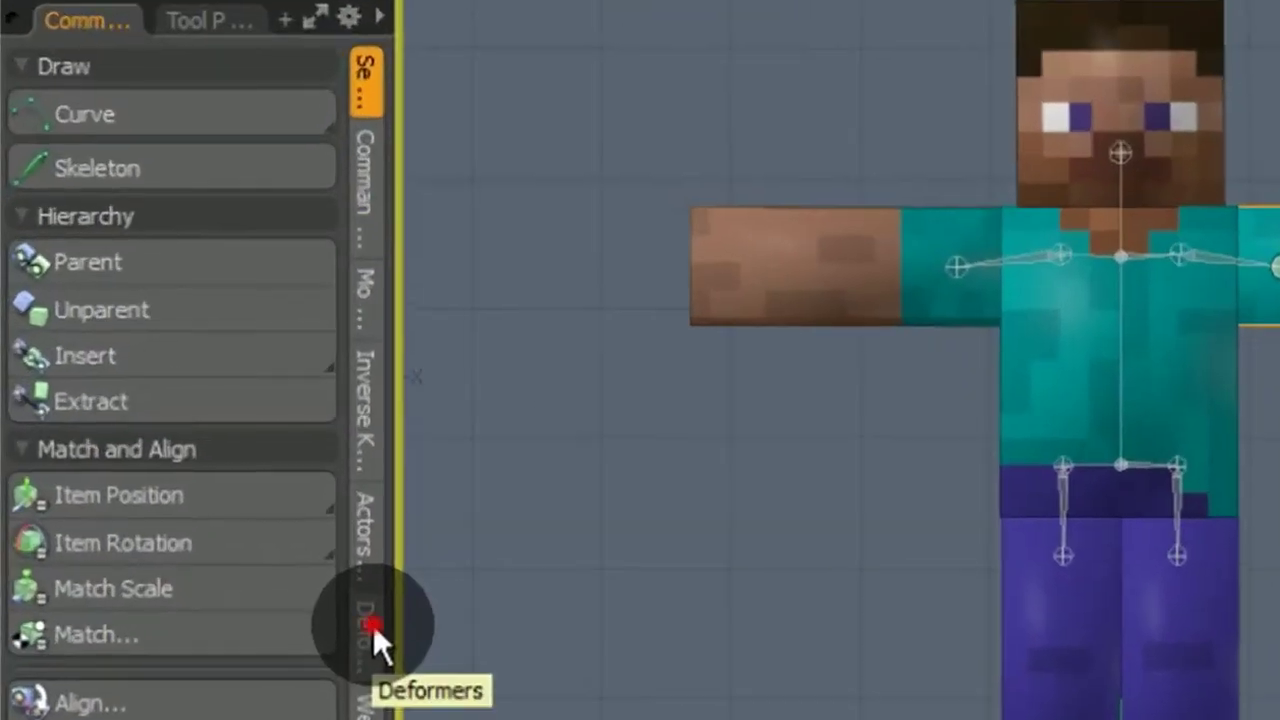
# Step: Bind Steve_LArm to Arm_L with Rigid bind type and Bind as Segments turned off
pyautogui.click(373, 625)
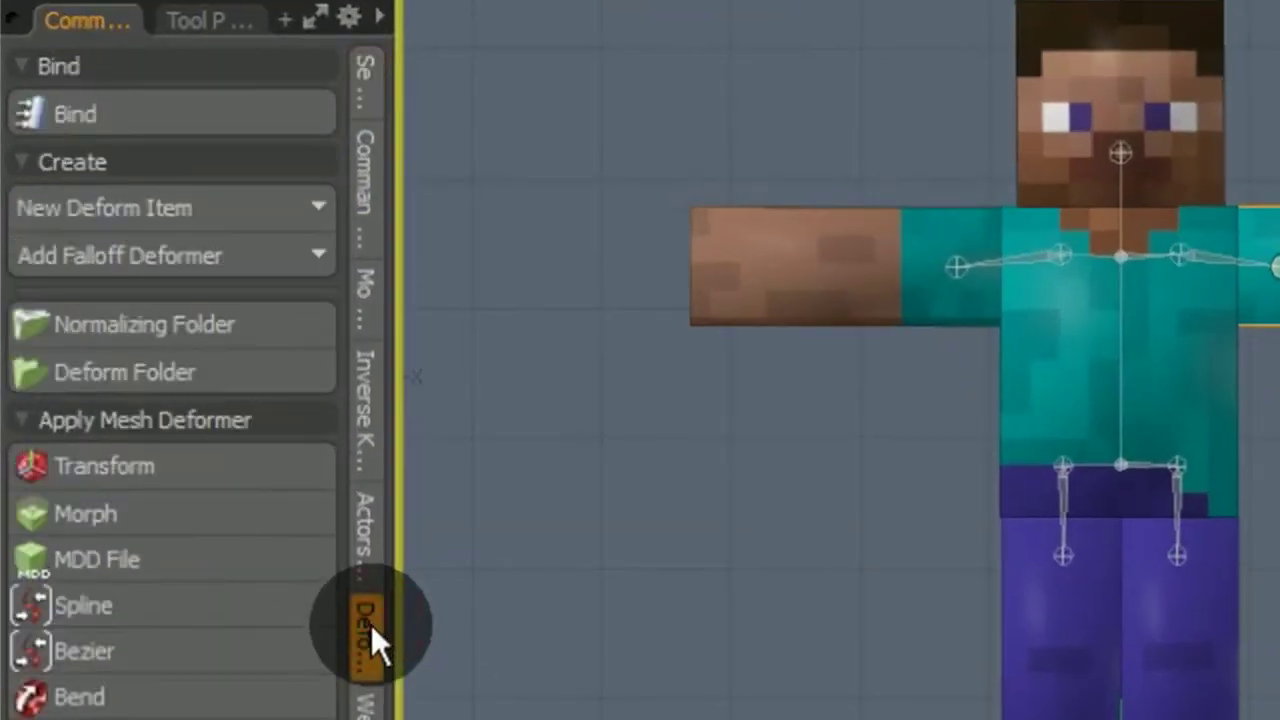
pyautogui.click(184, 106)
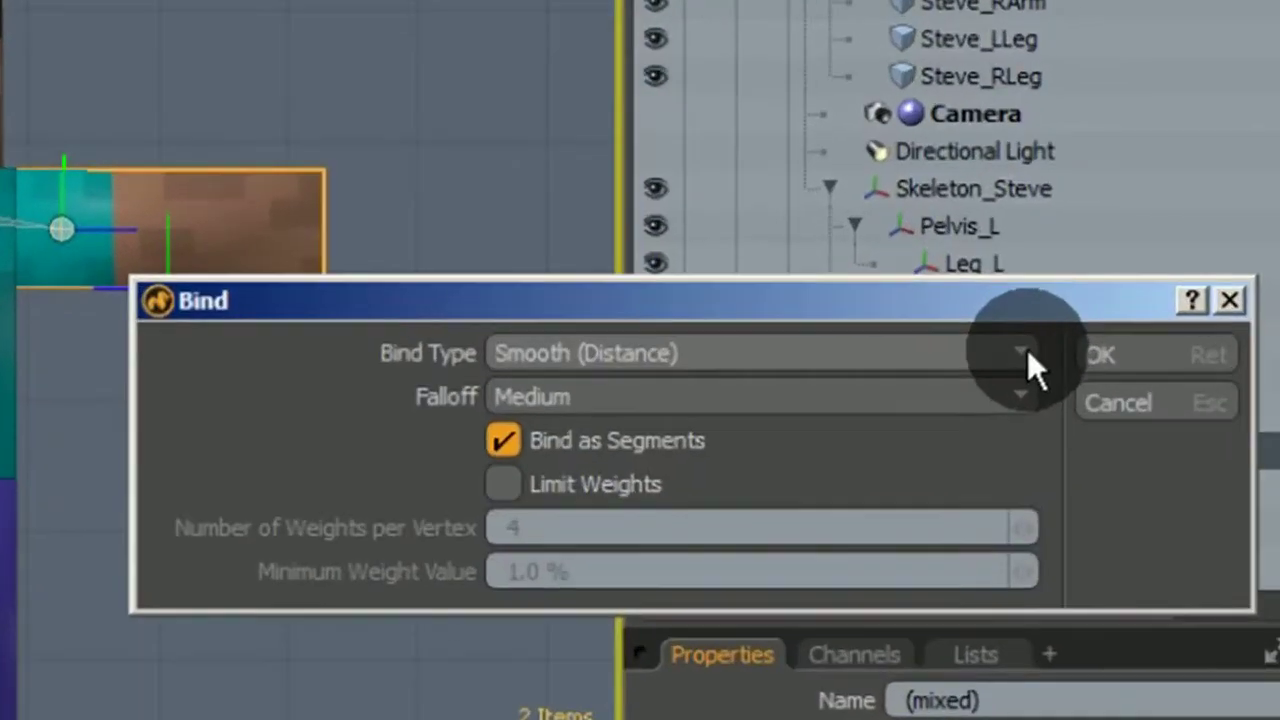
pyautogui.click(1027, 349)
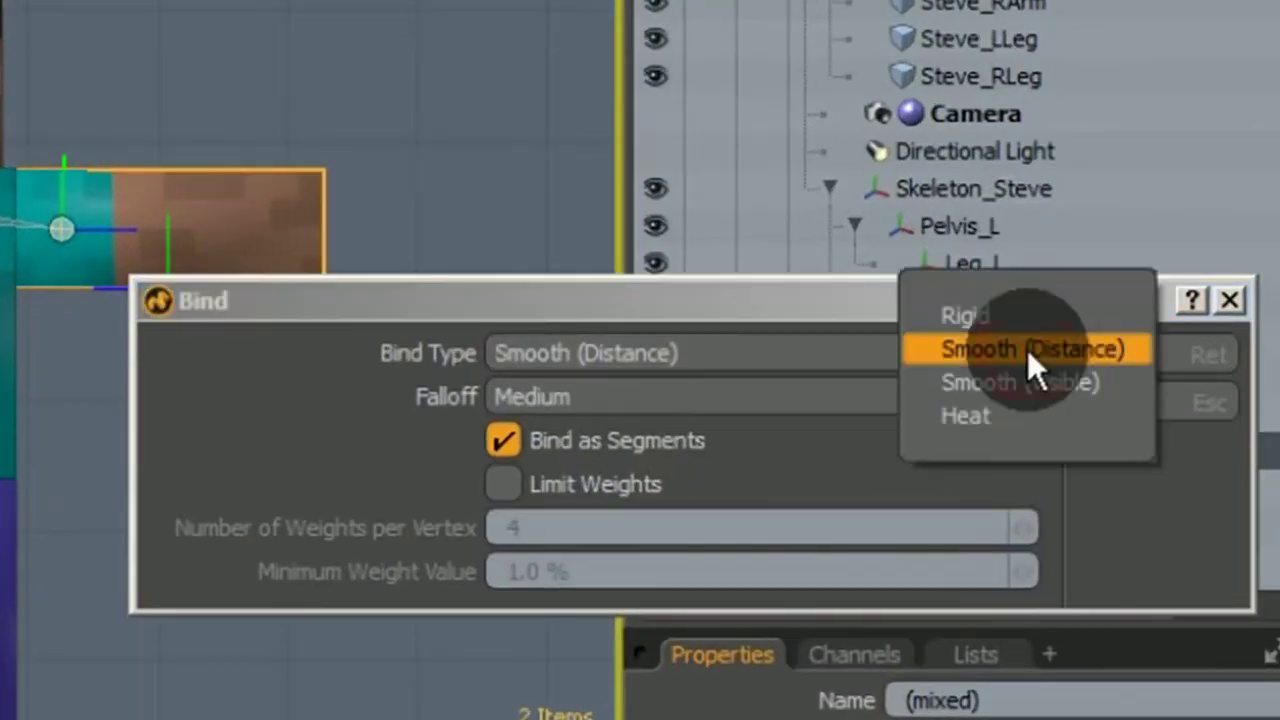
pyautogui.click(1031, 320)
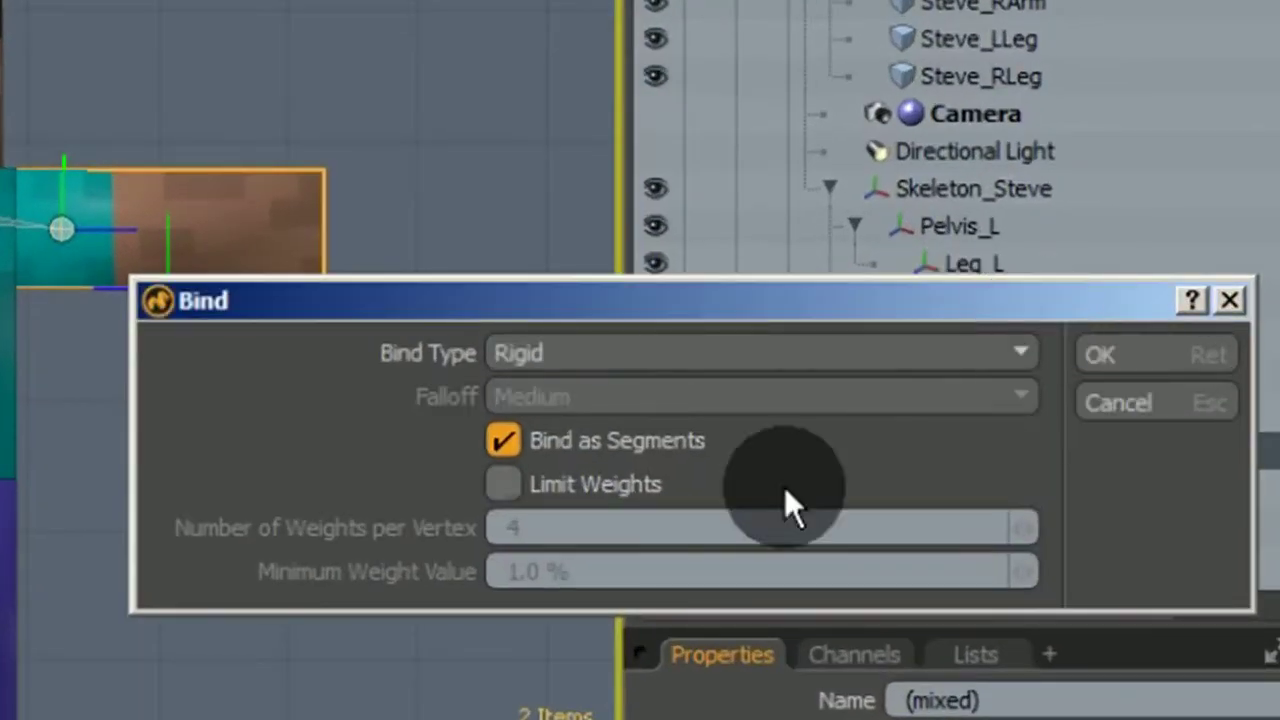
pyautogui.click(504, 441)
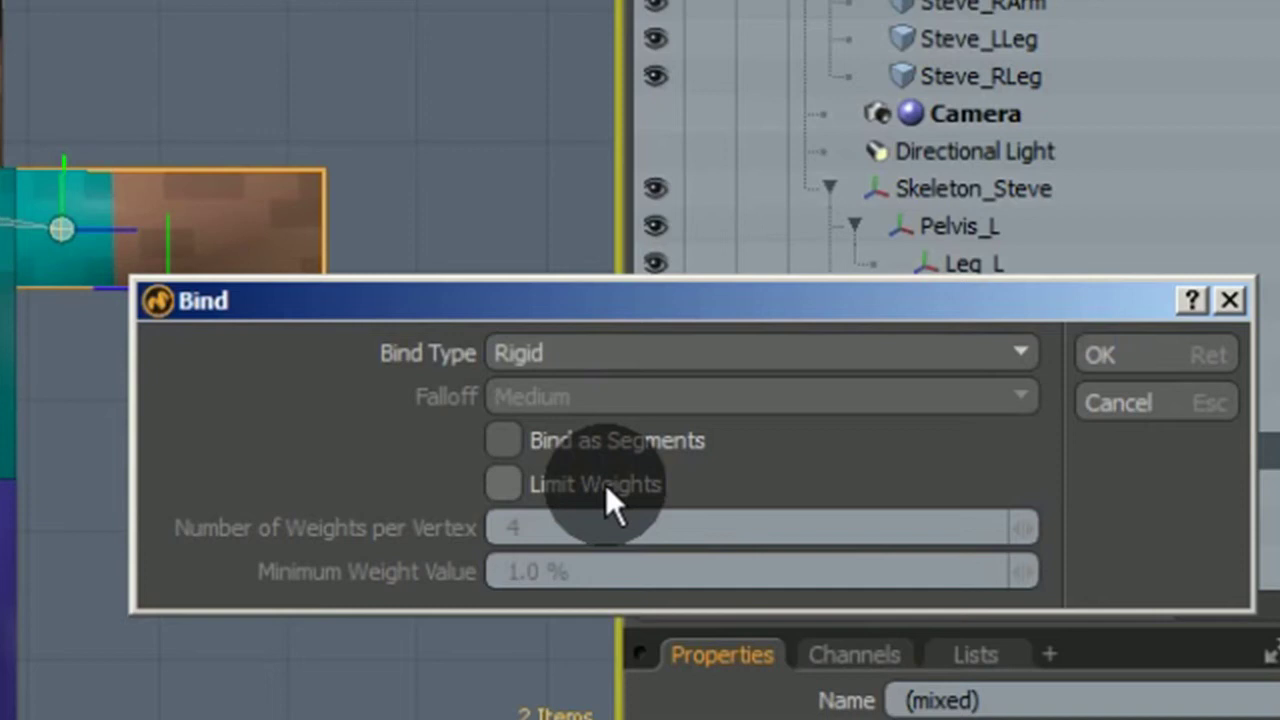
pyautogui.click(1185, 360)
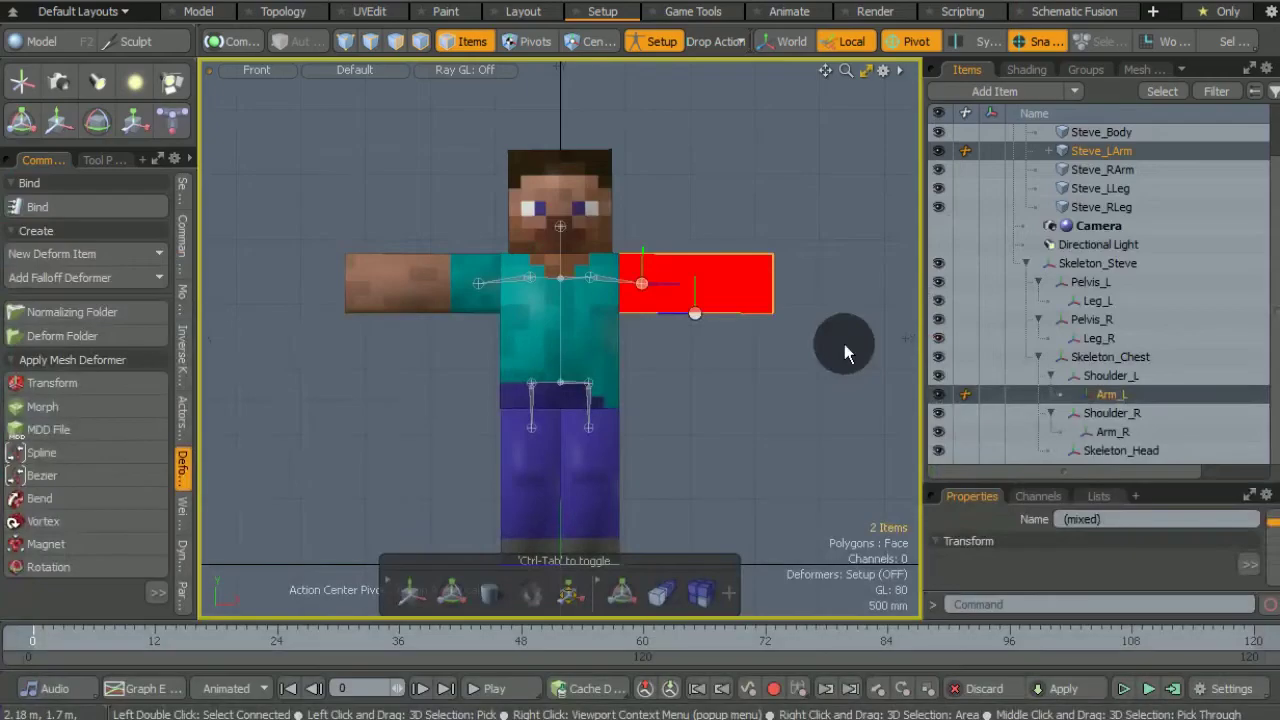
# Step: Select the Arm_R joint together with Steve's right arm mesh
pyautogui.click(468, 352)
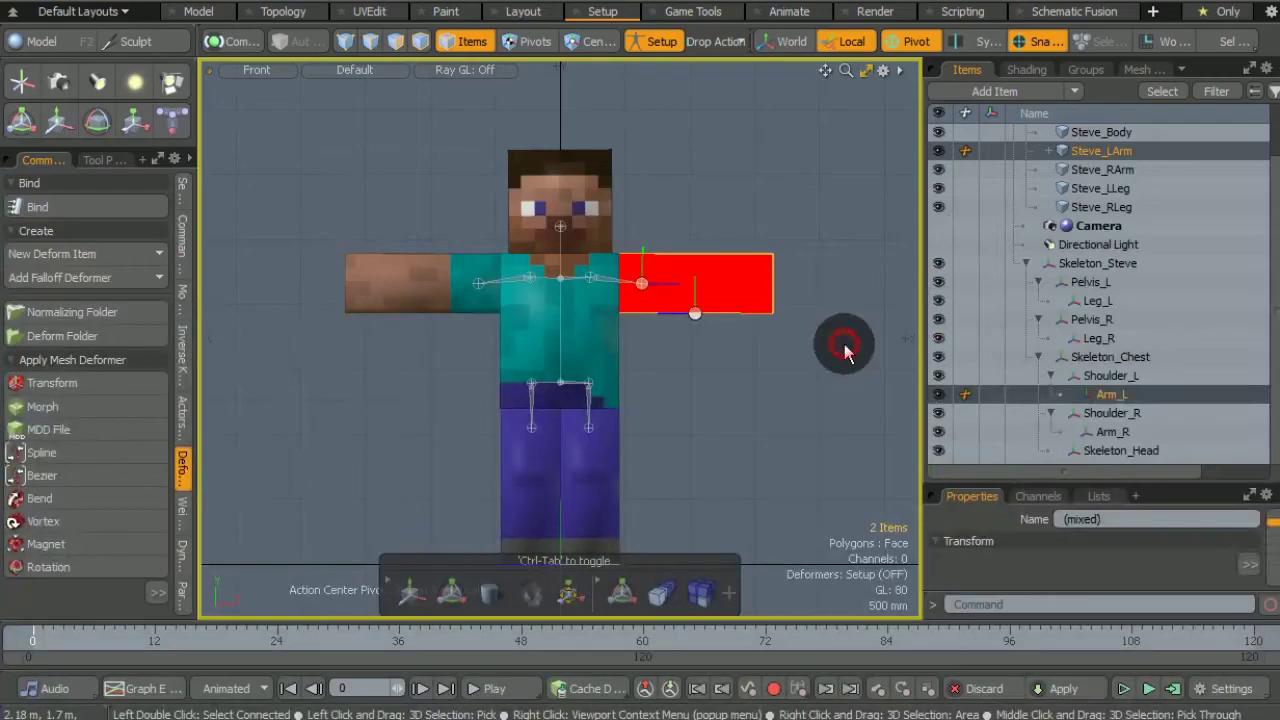
pyautogui.click(479, 284)
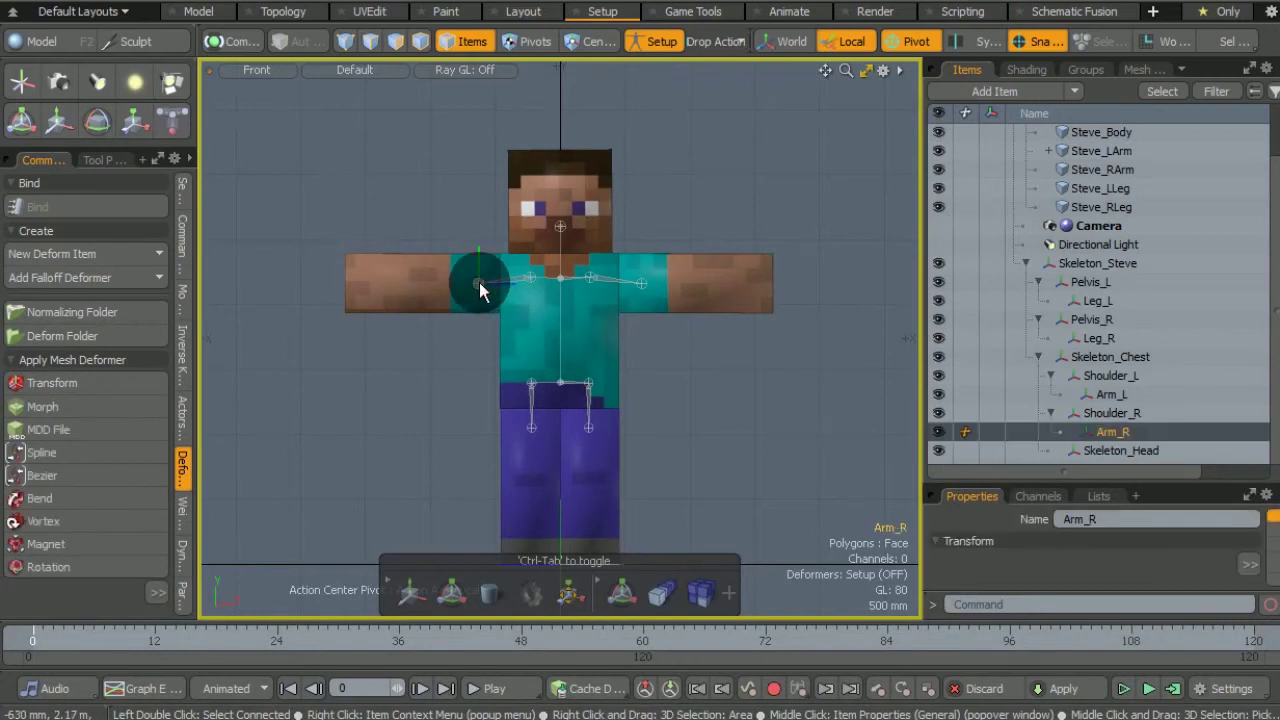
pyautogui.keyDown('shift'); pyautogui.click(408, 279); pyautogui.keyUp('shift')
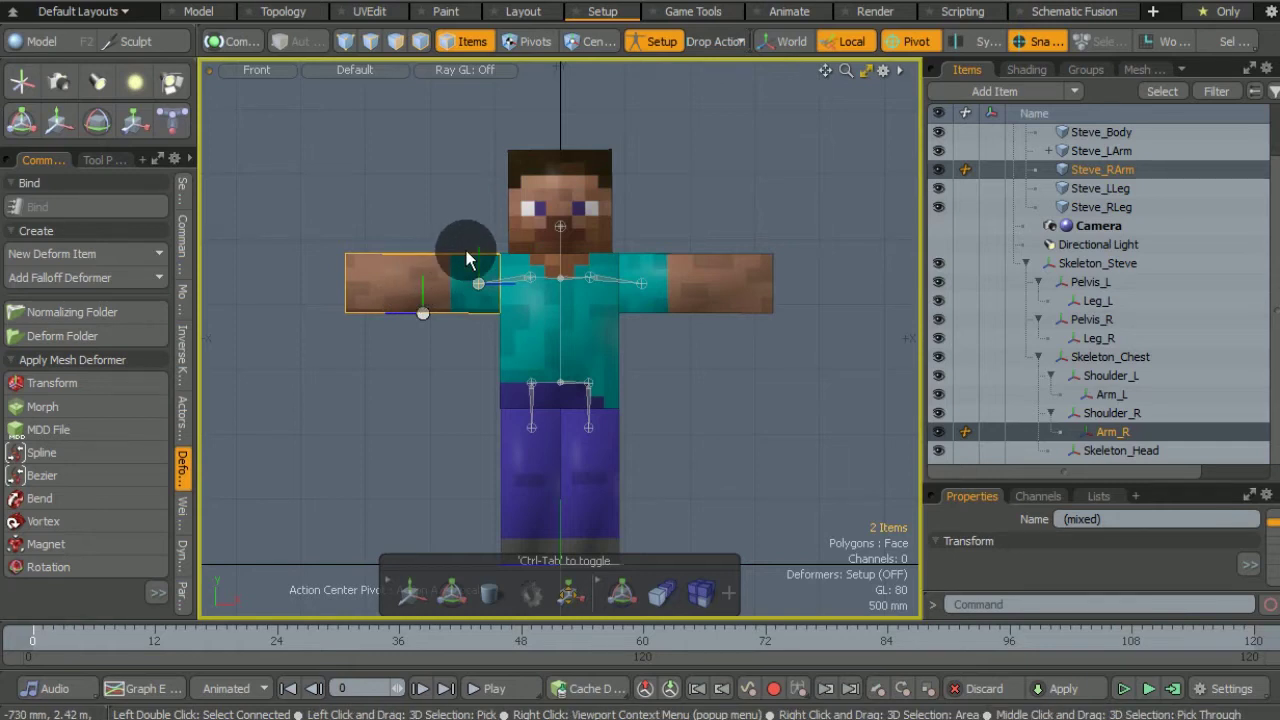
# Step: Rigidly bind the right arm mesh to Arm_R, then leave Setup mode
pyautogui.click(662, 41)
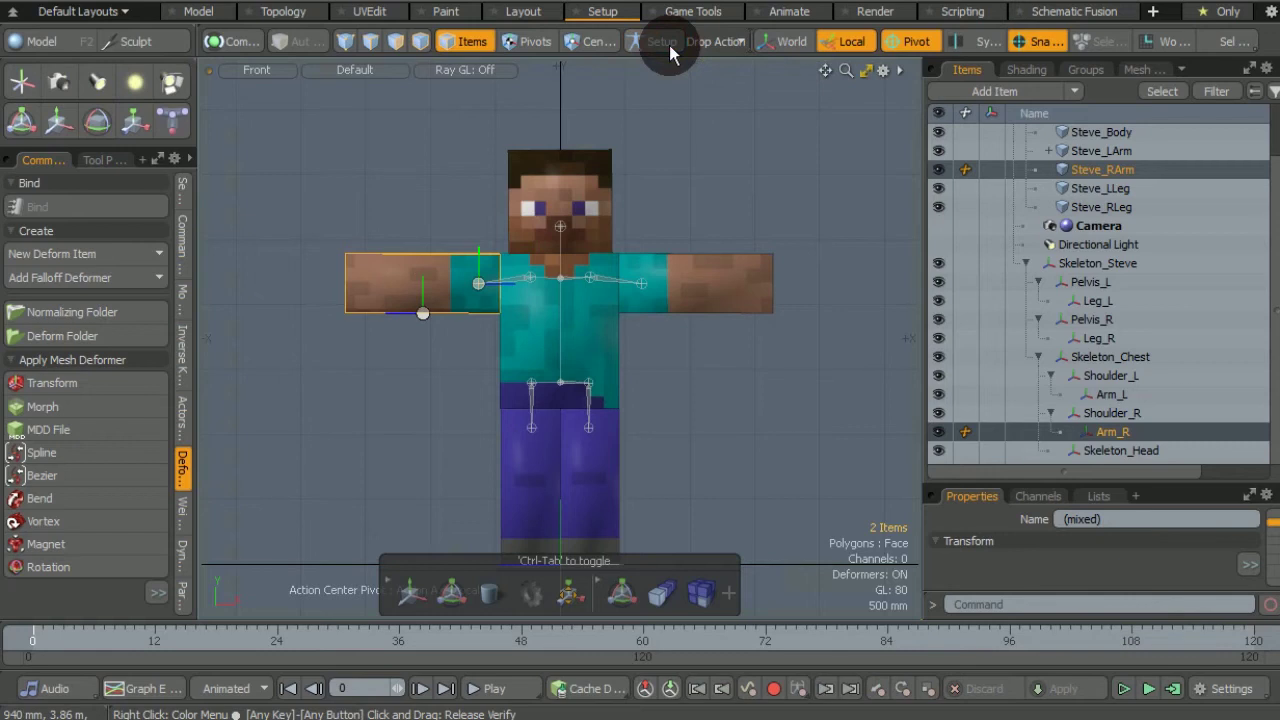
pyautogui.click(669, 45)
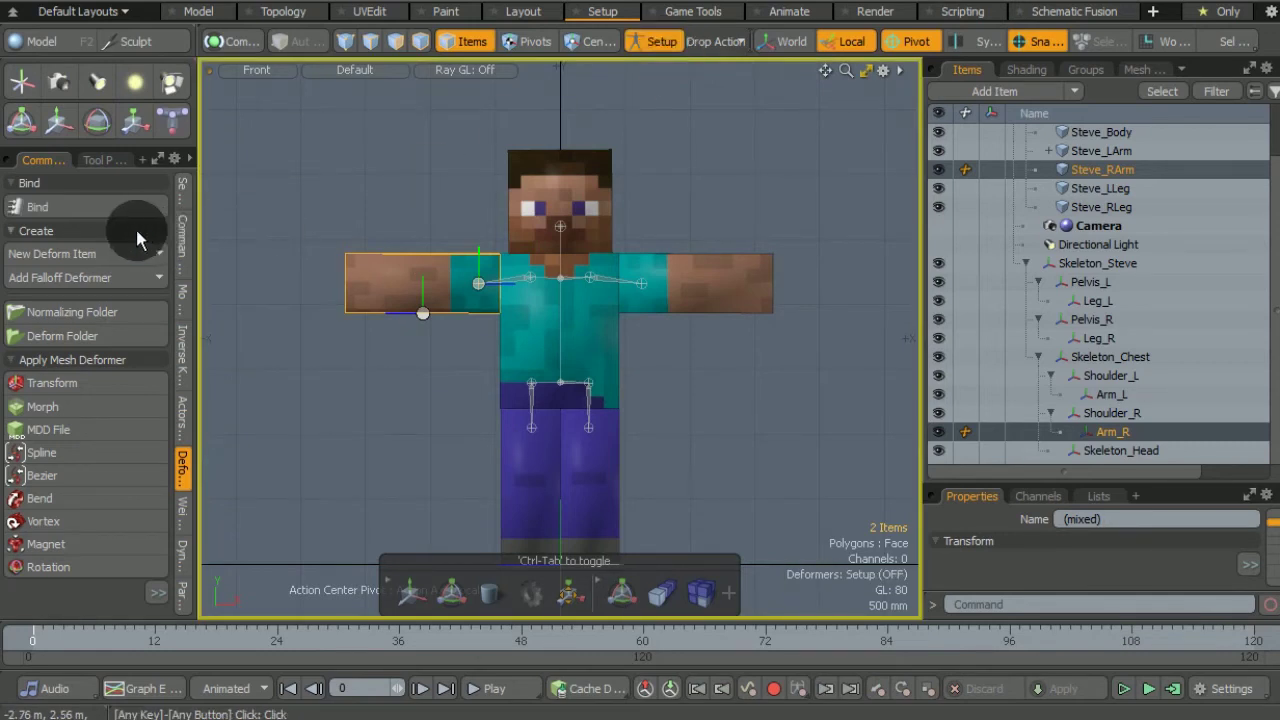
pyautogui.click(93, 206)
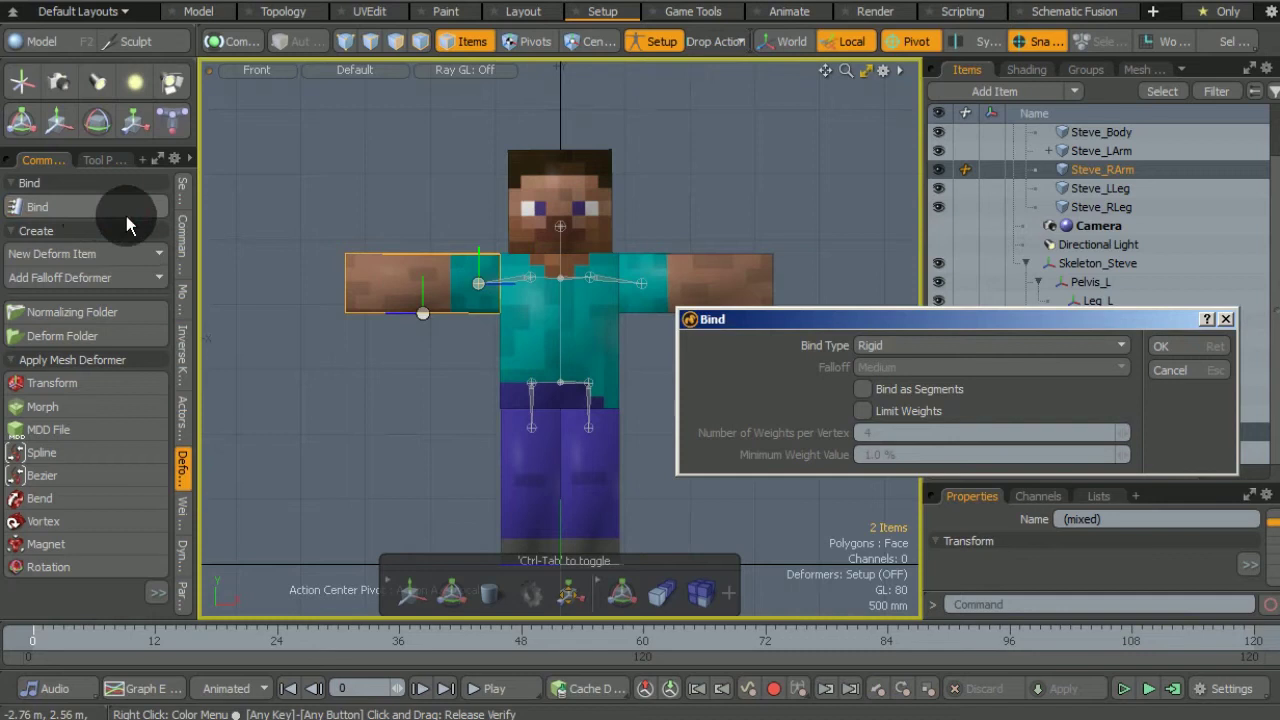
pyautogui.click(1179, 343)
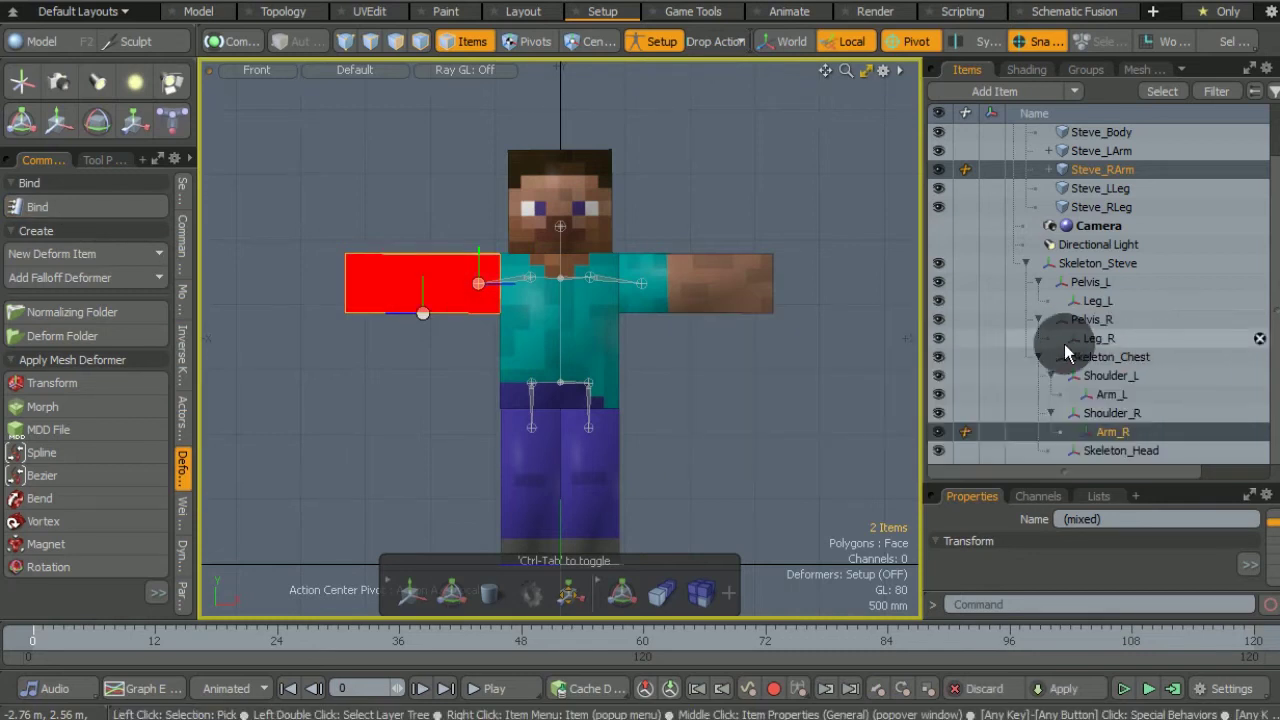
pyautogui.click(655, 46)
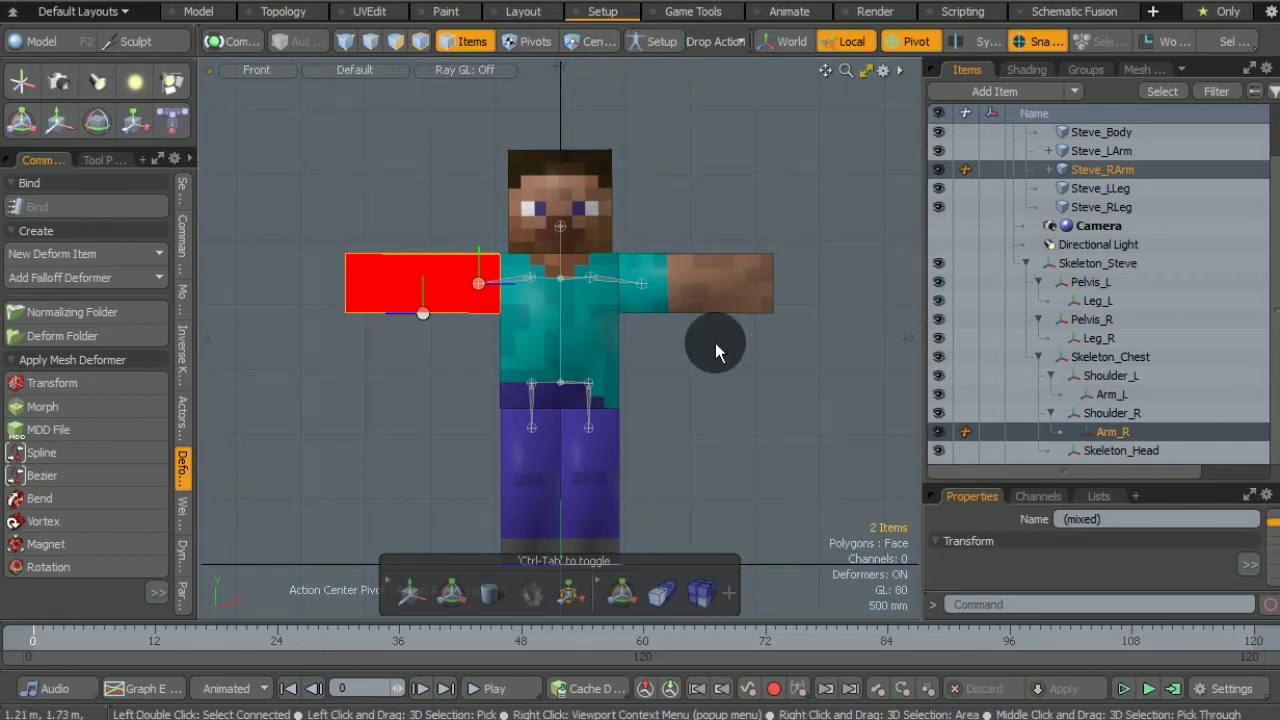
# Step: Rotate the Arm_R joint down about 82° so the right arm hangs nearly vertical
pyautogui.click(703, 371)
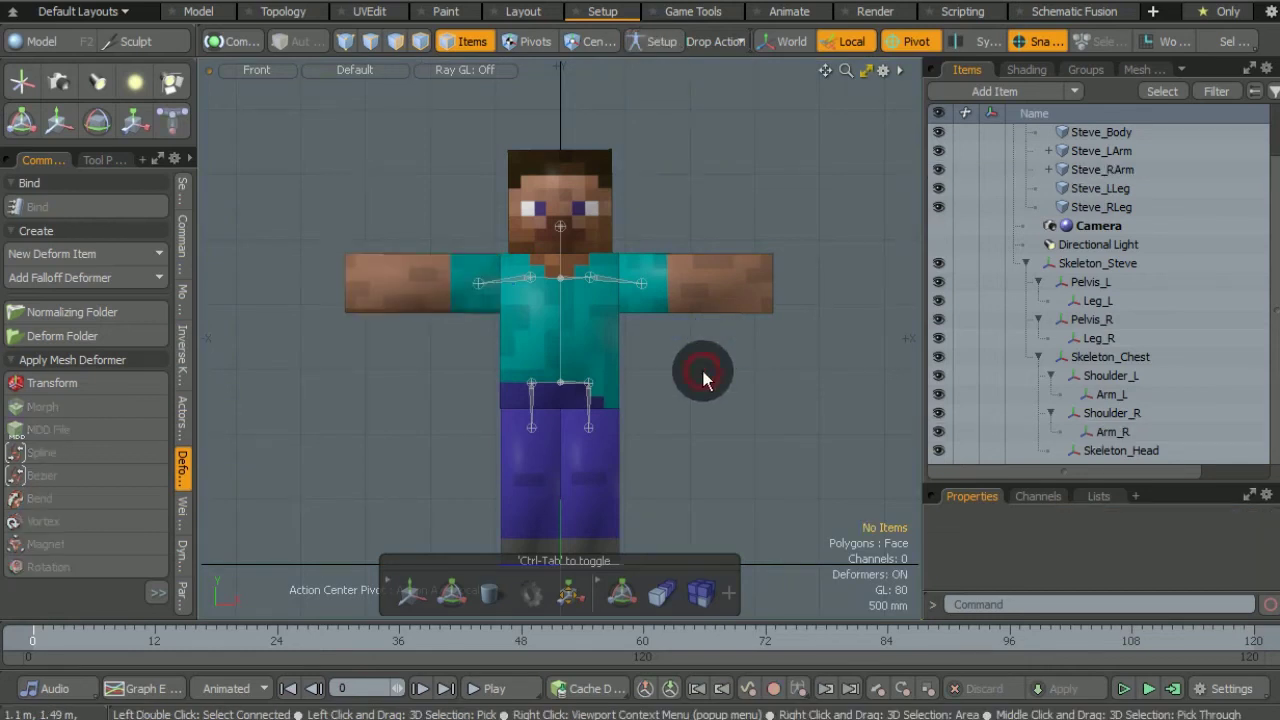
pyautogui.click(479, 281)
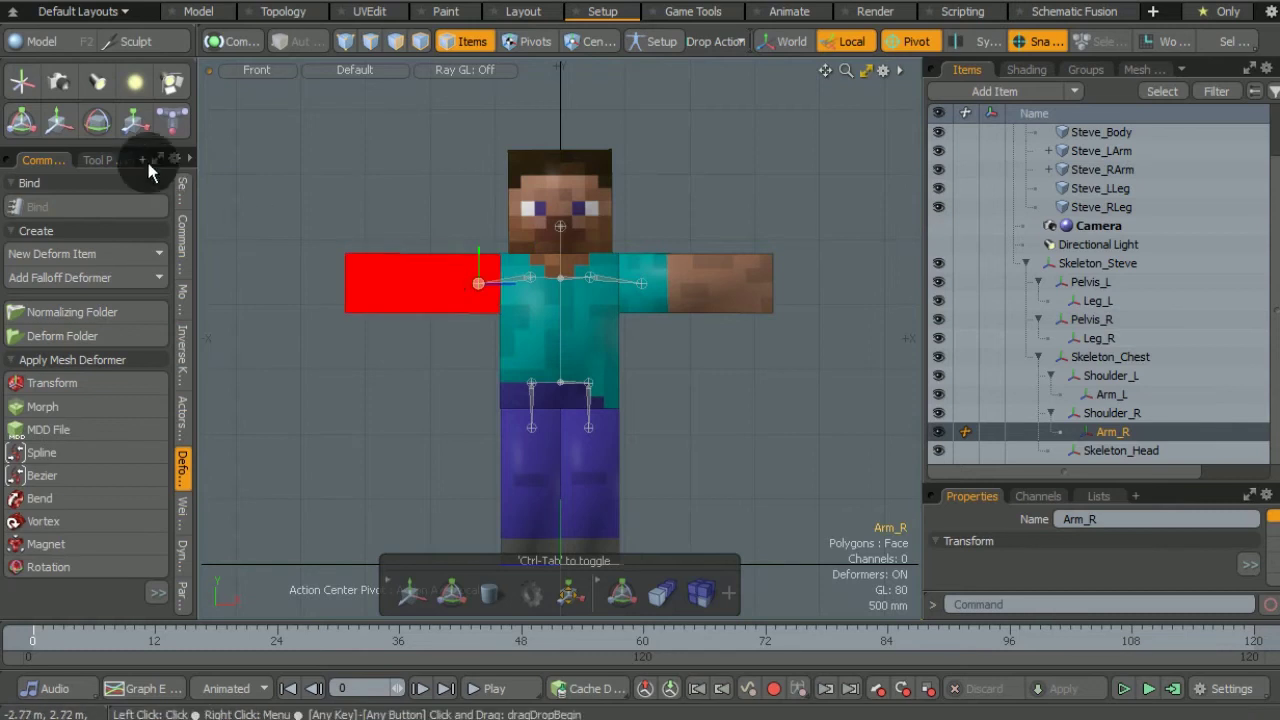
pyautogui.click(100, 124)
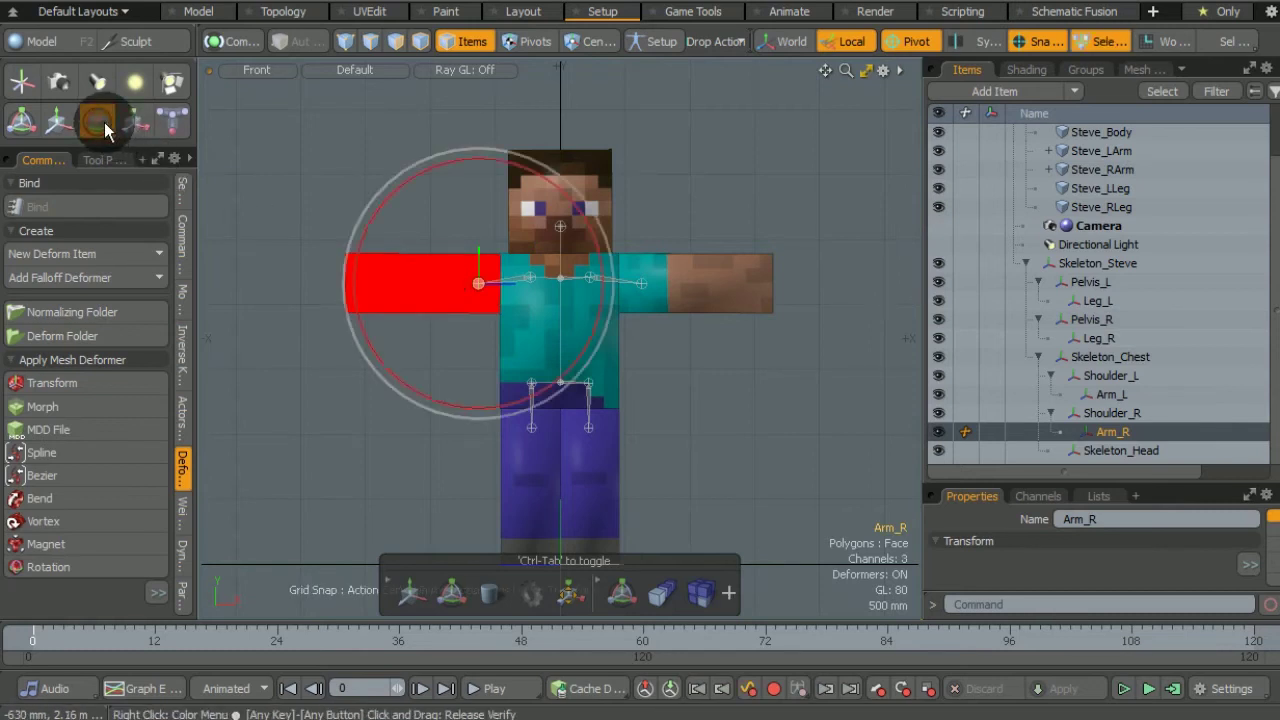
pyautogui.moveTo(496, 168); pyautogui.dragTo(430, 182)
pyautogui.moveTo(425, 309); pyautogui.dragTo(424, 393)
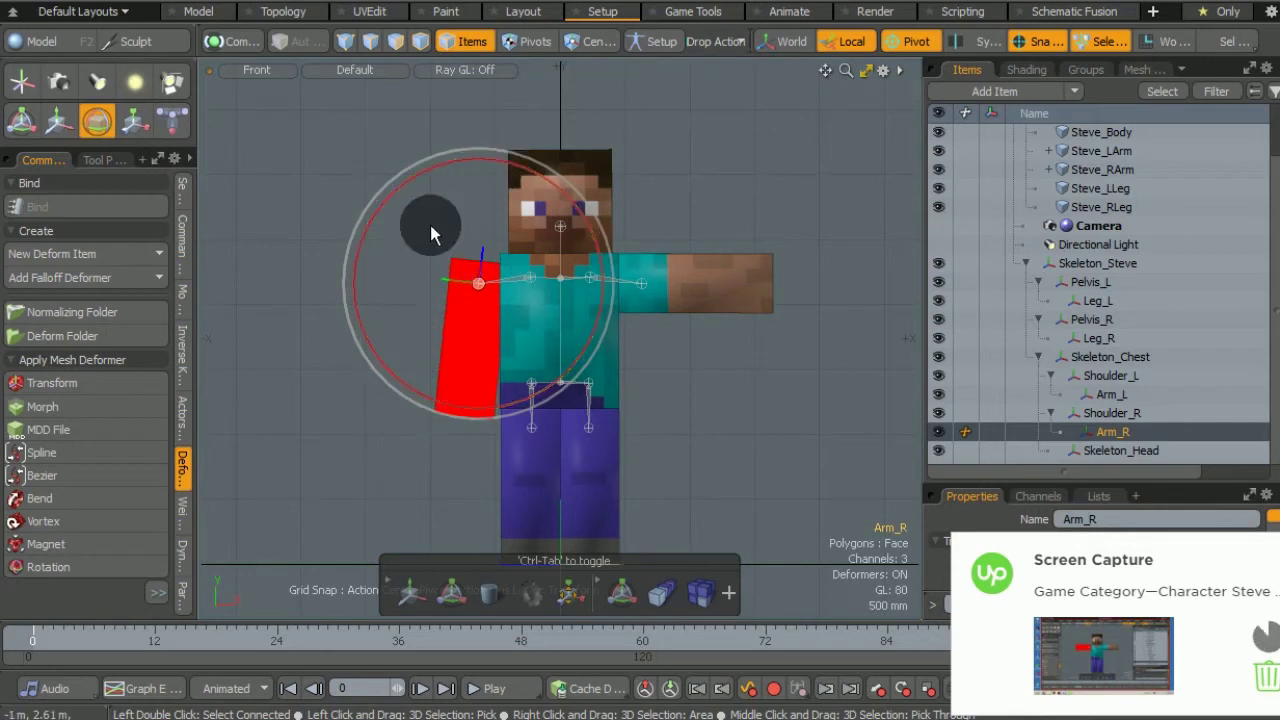
pyautogui.click(92, 120)
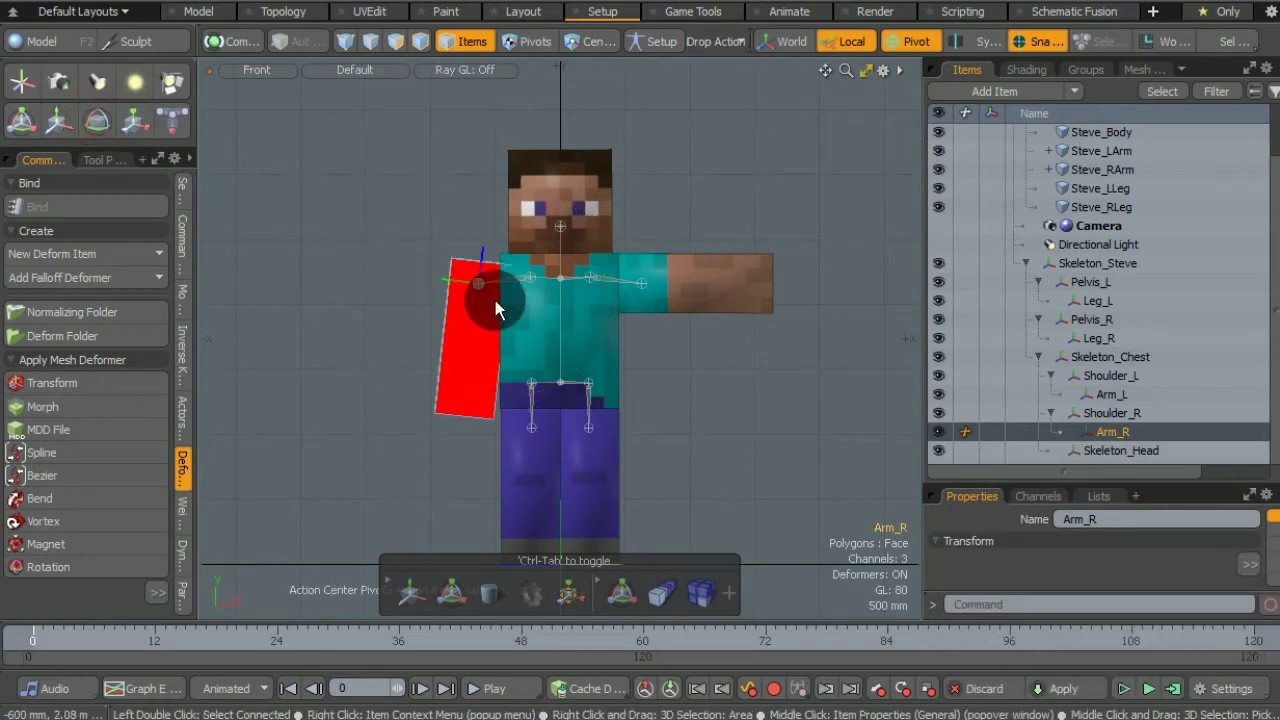
# Step: Rotate the Arm_L joint down about 85° beside Steve's body
pyautogui.click(667, 350)
pyautogui.click(641, 283)
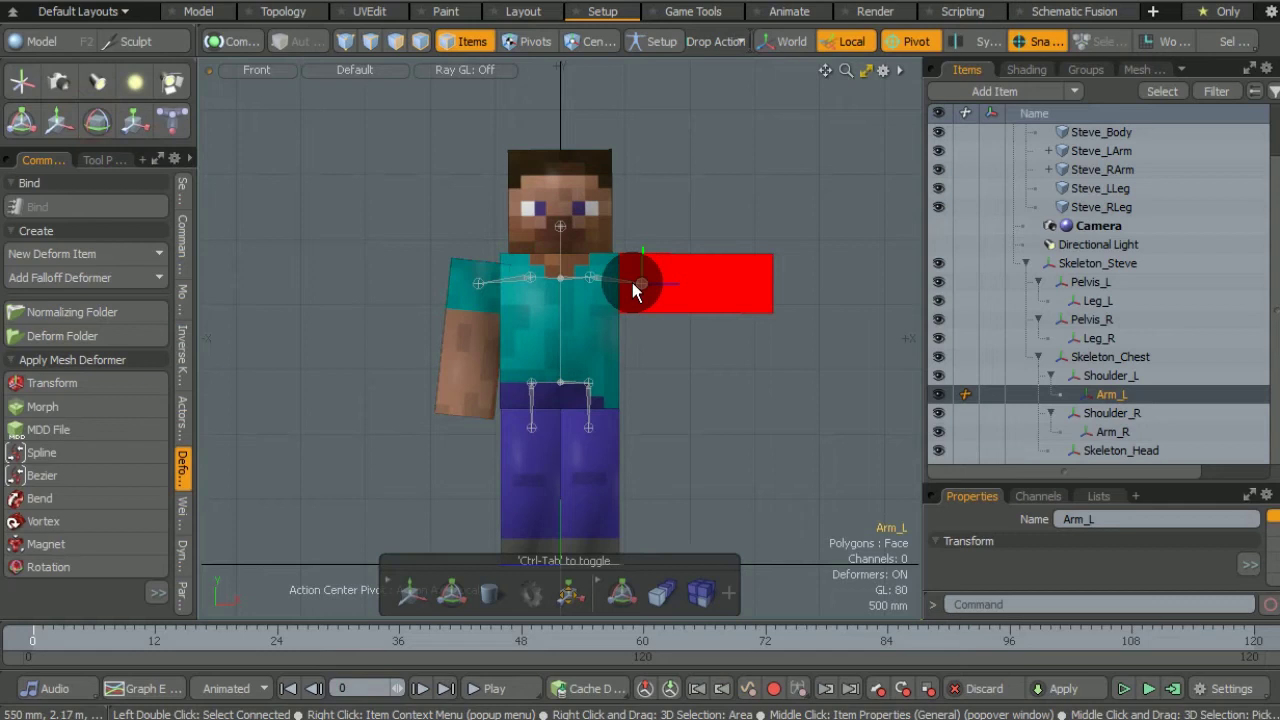
pyautogui.click(99, 127)
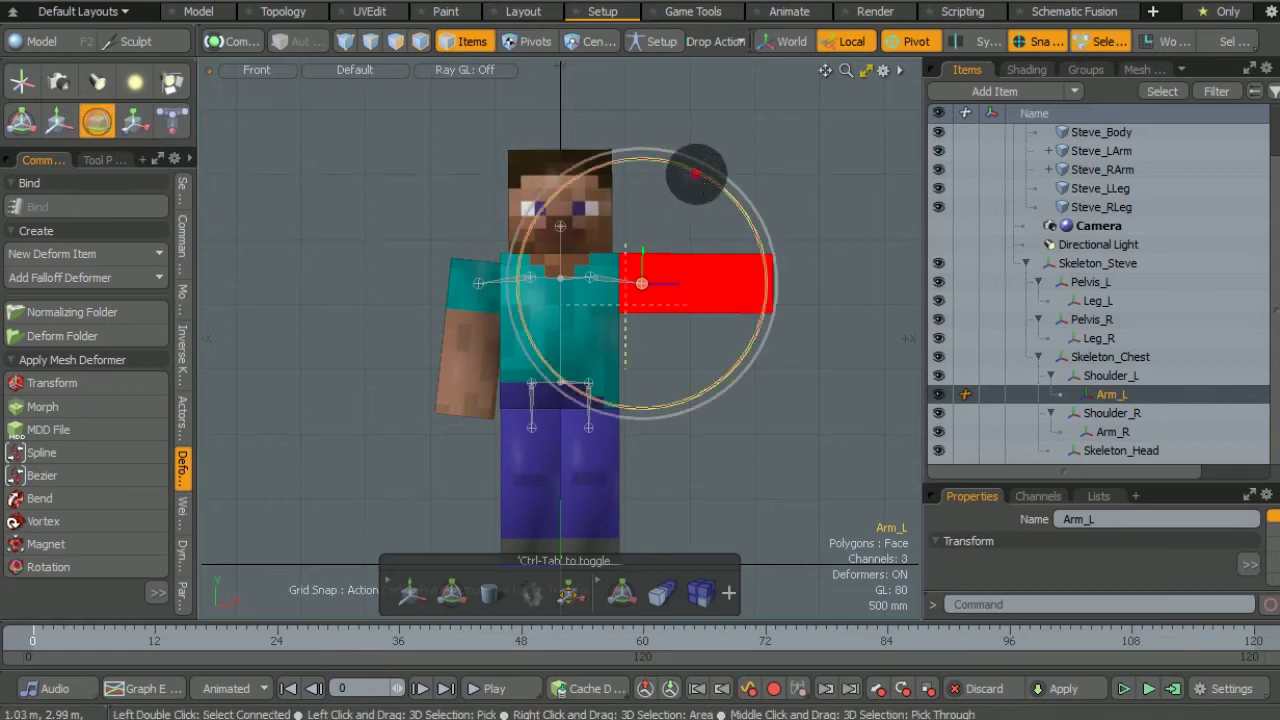
pyautogui.moveTo(696, 174); pyautogui.dragTo(676, 412)
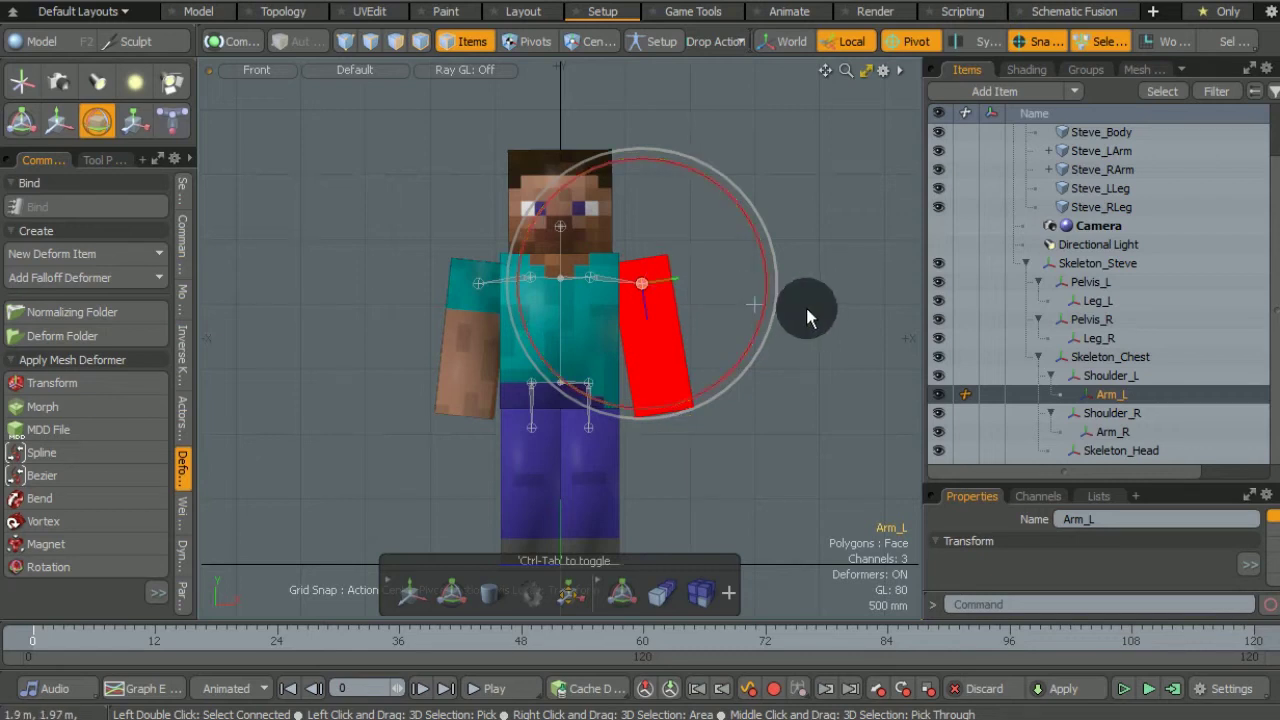
# Step: Switch the viewport to Perspective and swing Arm_L outward about 39° into a more upright pose
pyautogui.click(268, 73)
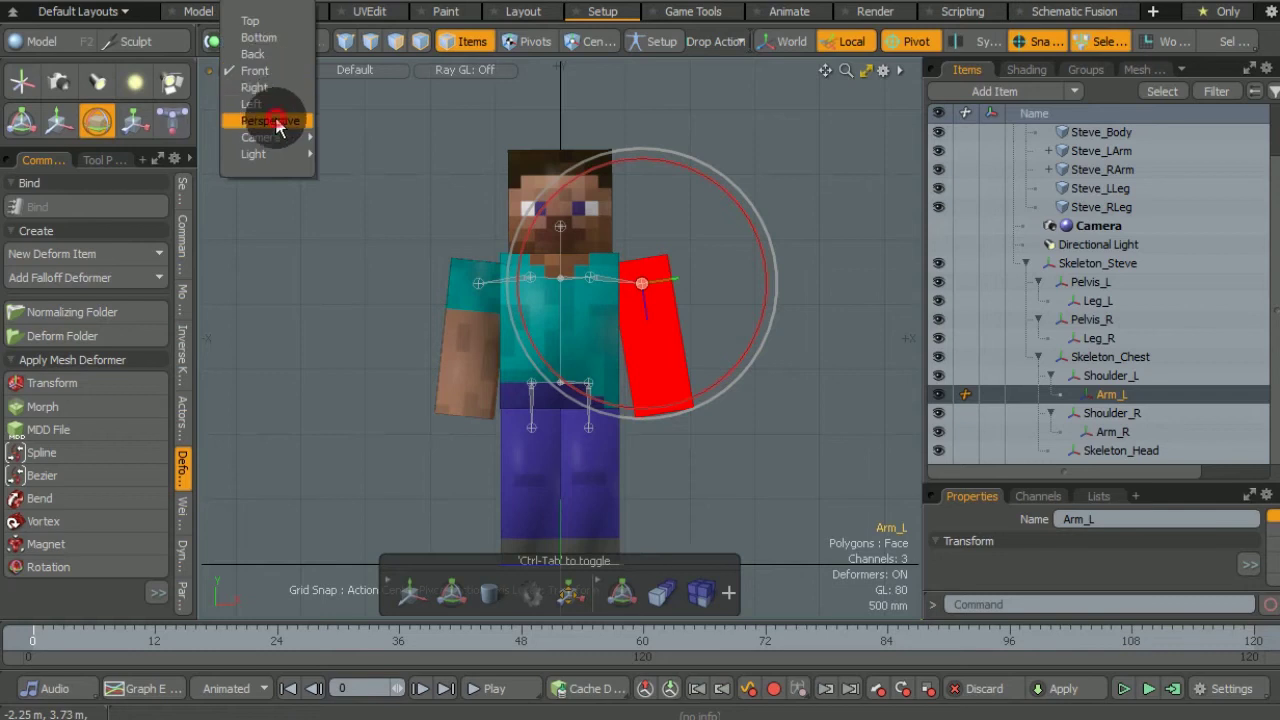
pyautogui.click(270, 120)
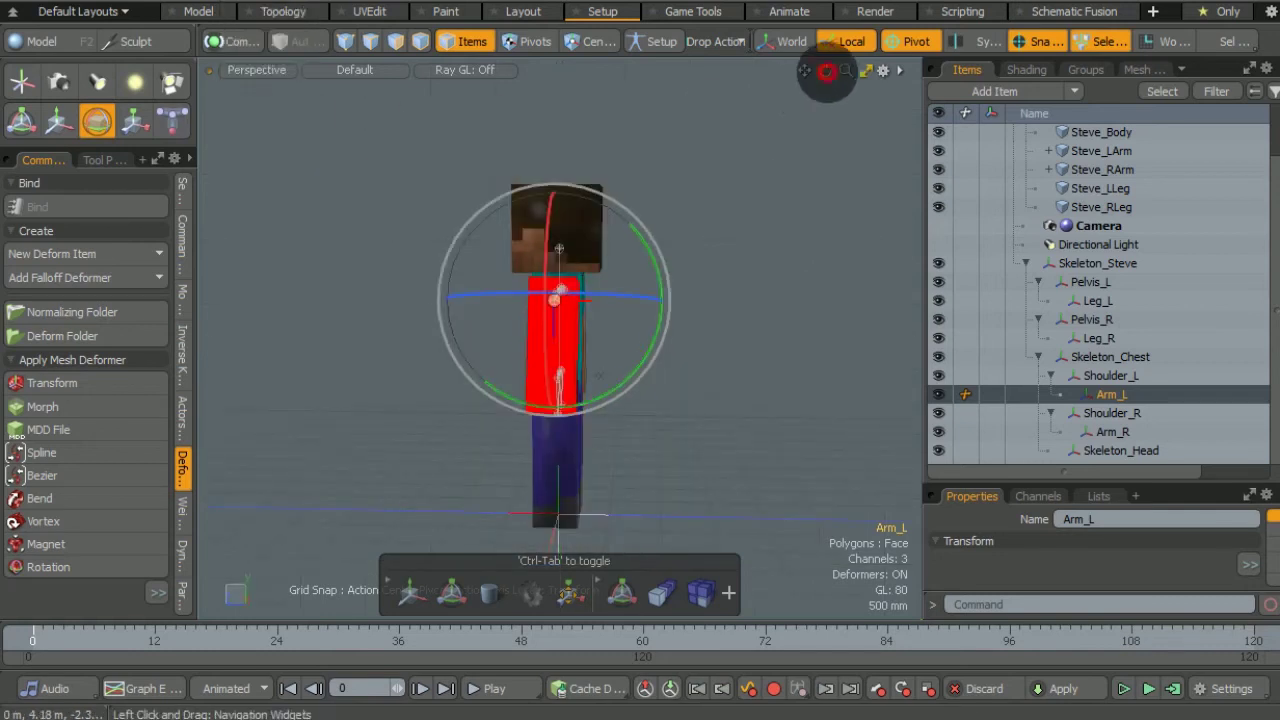
pyautogui.moveTo(826, 72); pyautogui.dragTo(854, 117)
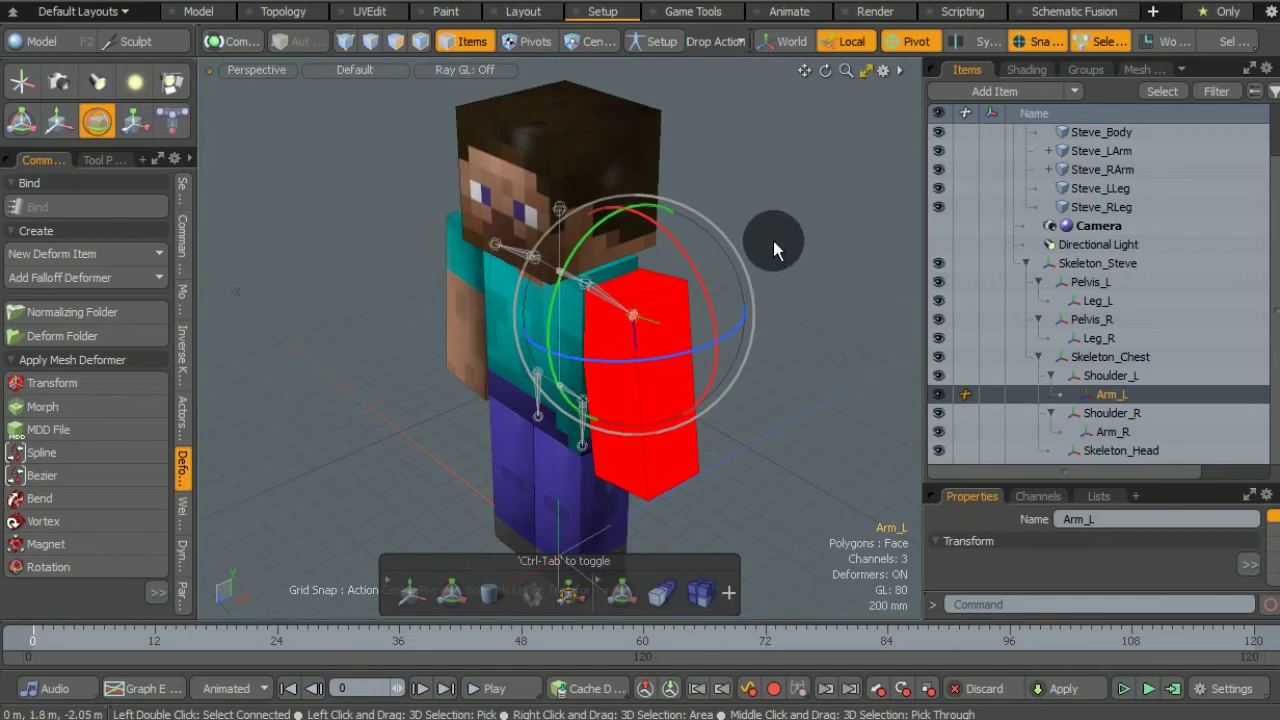
pyautogui.moveTo(553, 324); pyautogui.dragTo(633, 303)
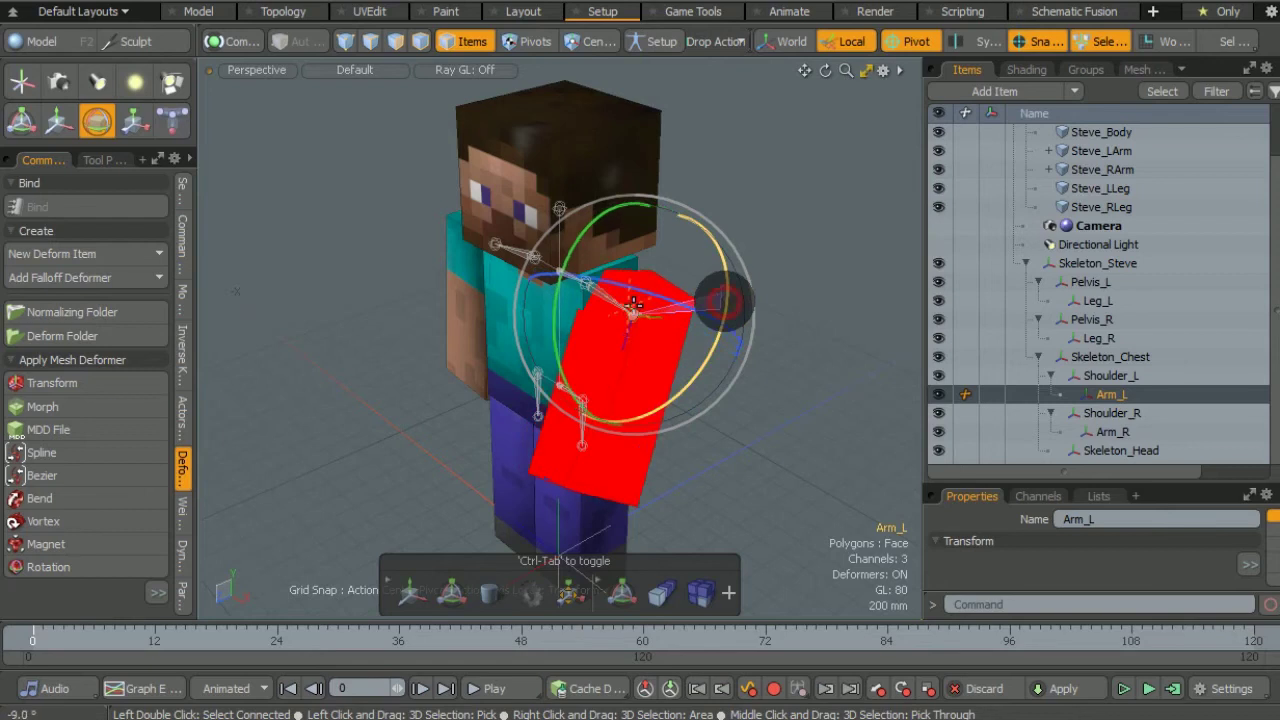
pyautogui.moveTo(723, 300); pyautogui.dragTo(731, 274)
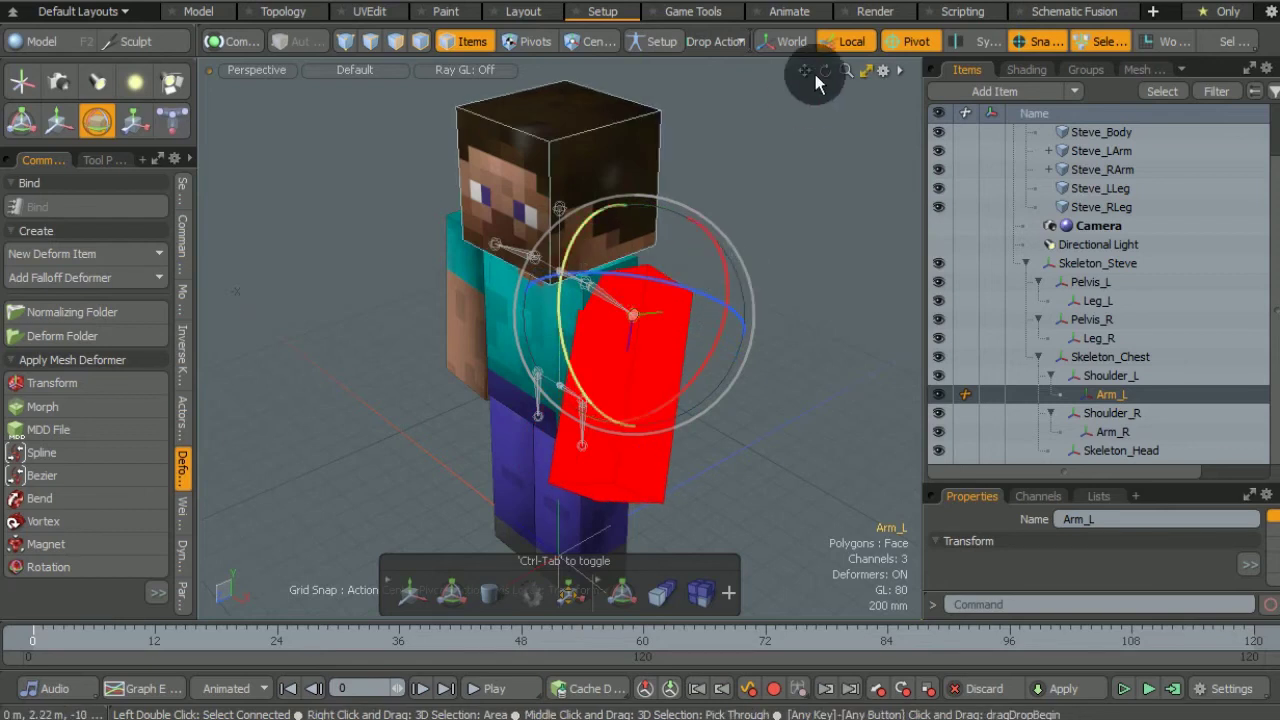
# Step: Rotate Arm_R outward around the shoulder, then drop the Rotate tool and orbit back to near-front
pyautogui.moveTo(825, 70); pyautogui.dragTo(830, 77)
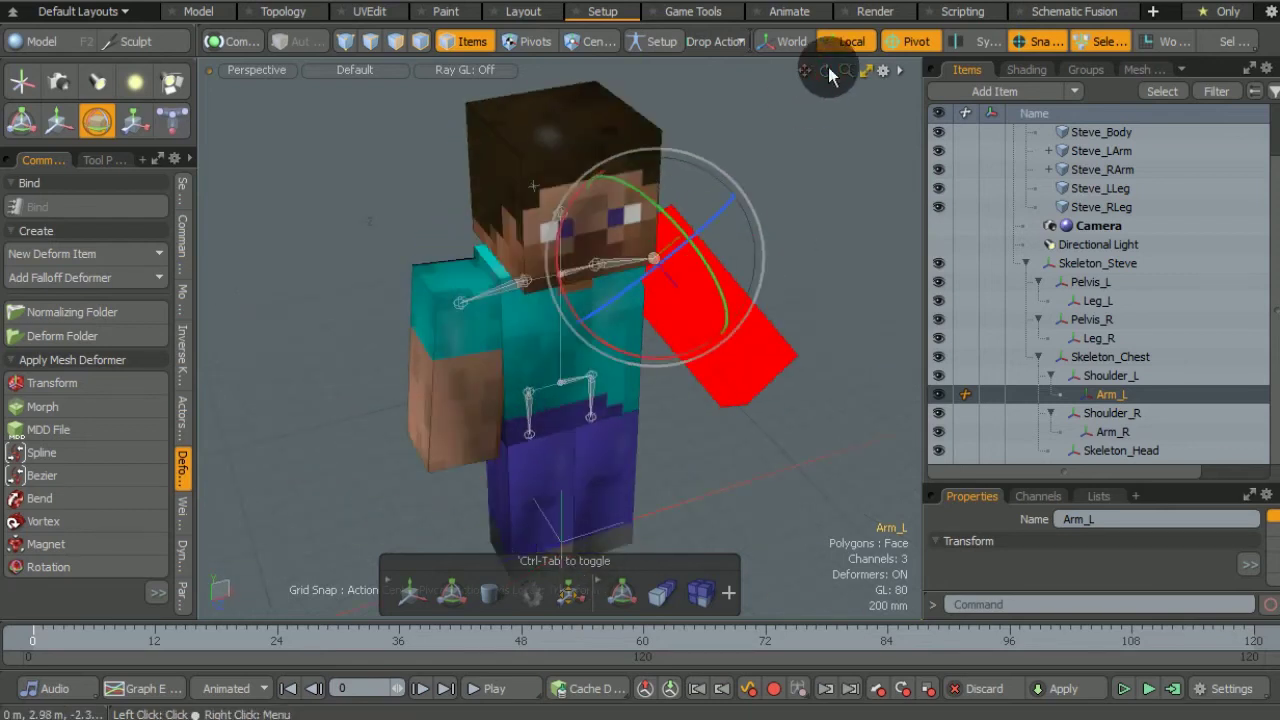
pyautogui.click(456, 299)
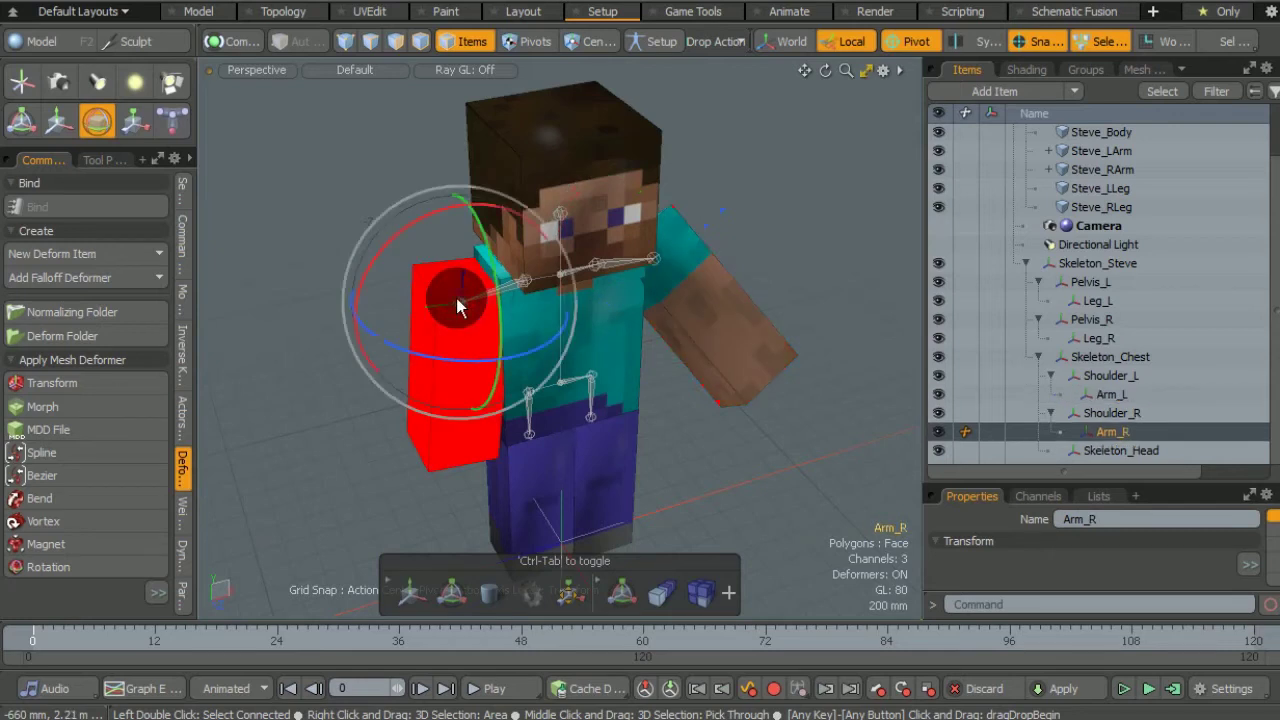
pyautogui.moveTo(456, 299); pyautogui.dragTo(505, 305)
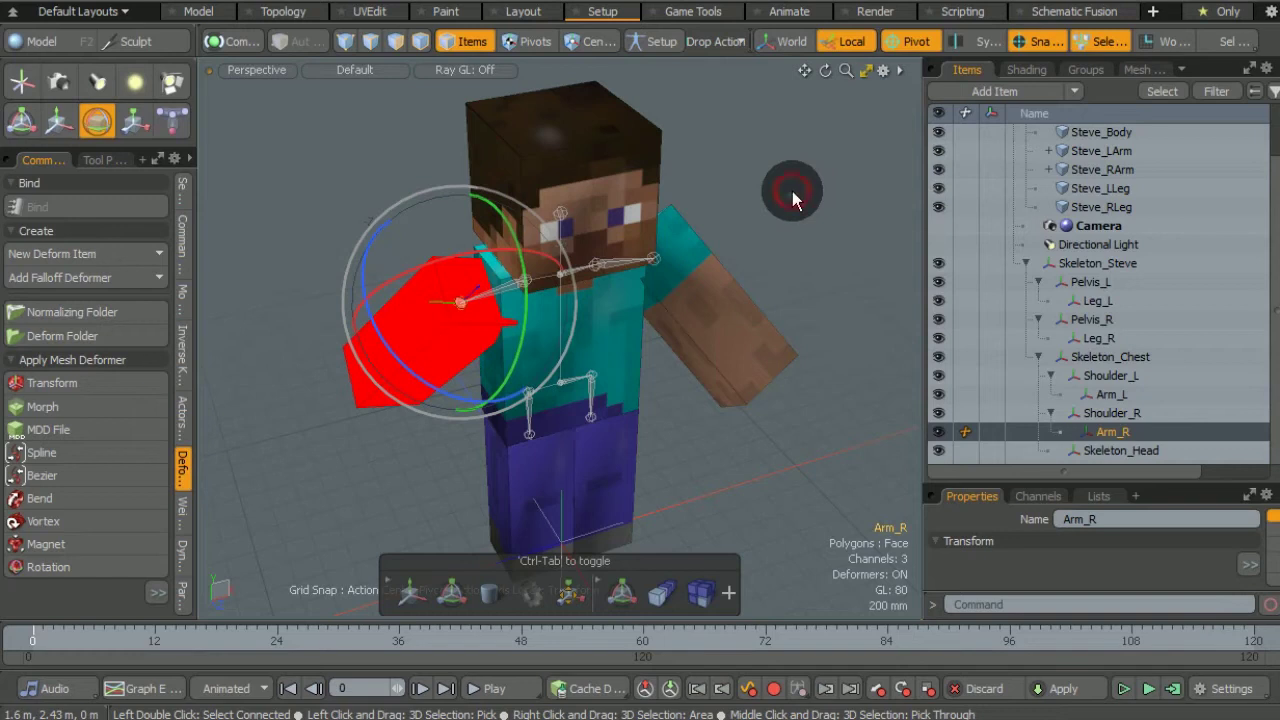
pyautogui.click(100, 126)
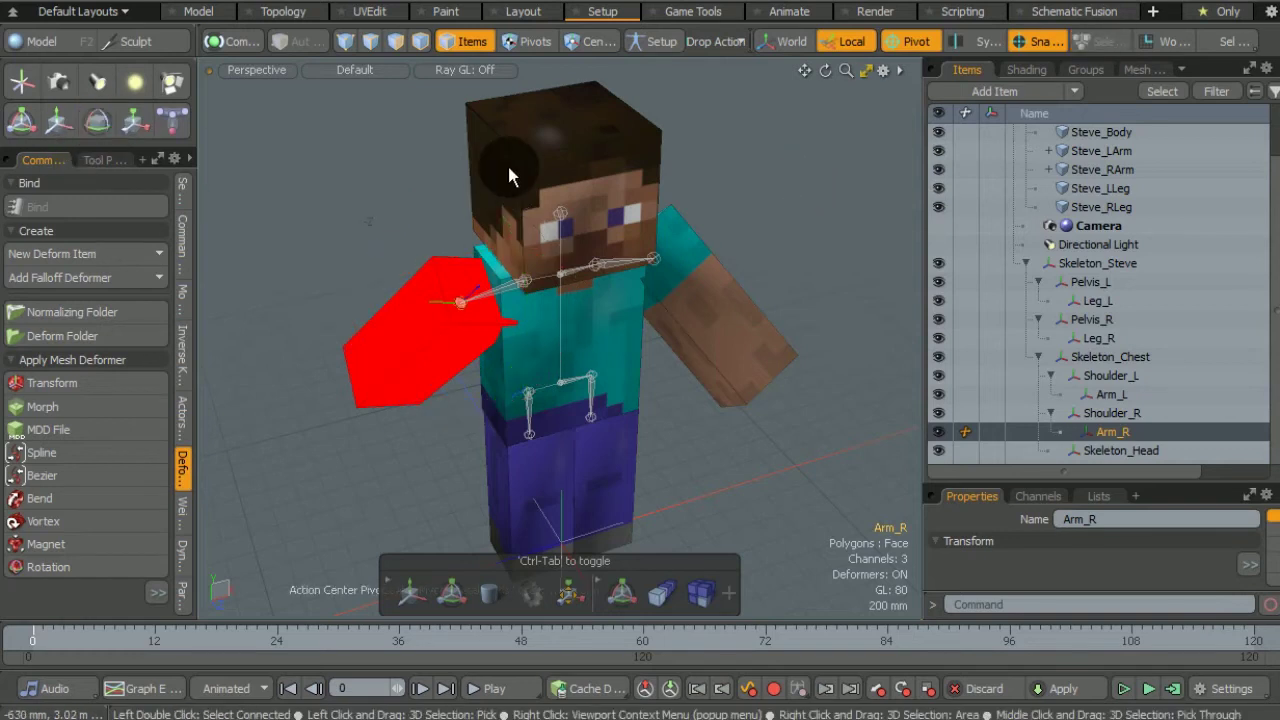
pyautogui.moveTo(822, 71); pyautogui.dragTo(829, 63)
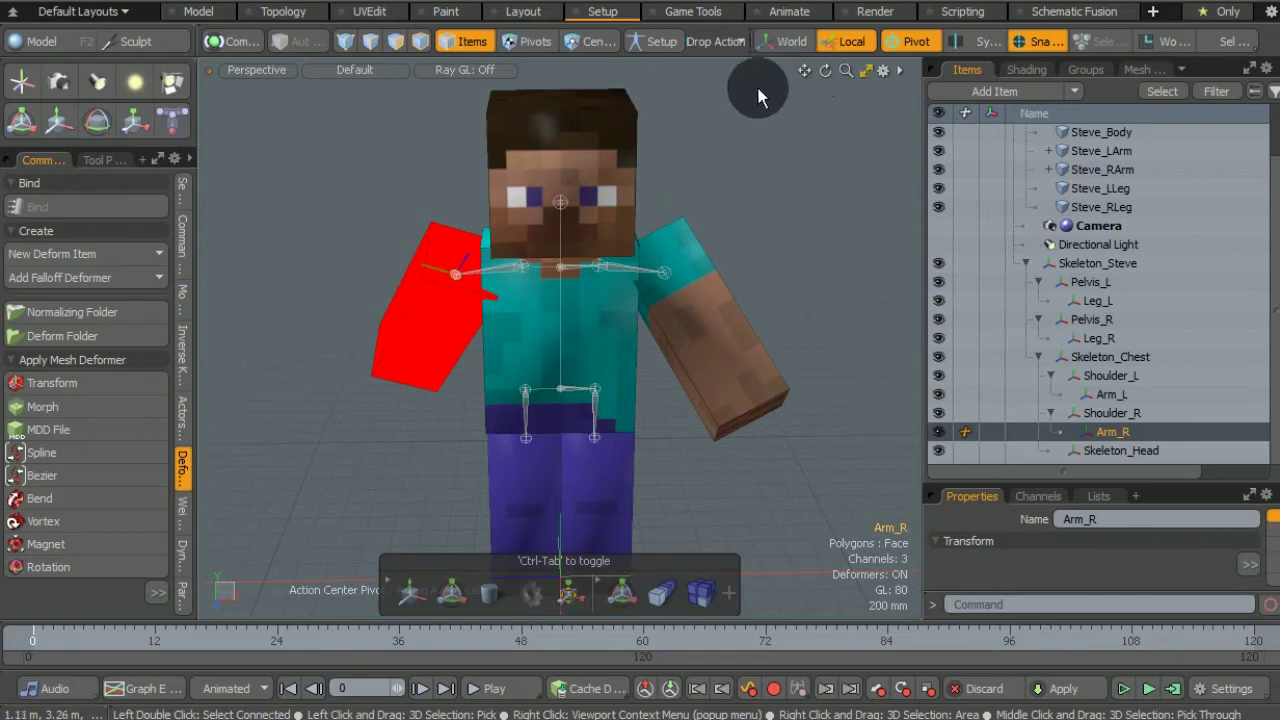
# Step: Back in Setup mode with a Front view, select Skeleton_Head and Steve's head mesh
pyautogui.click(661, 42)
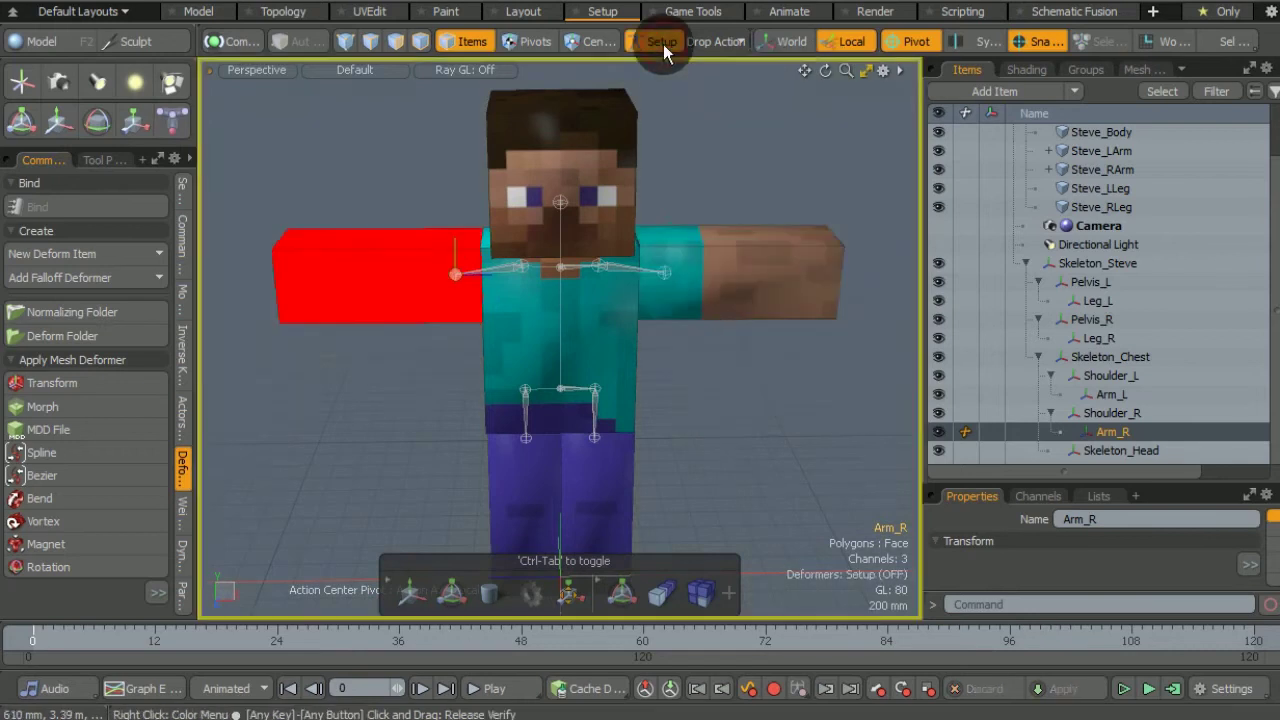
pyautogui.click(280, 81)
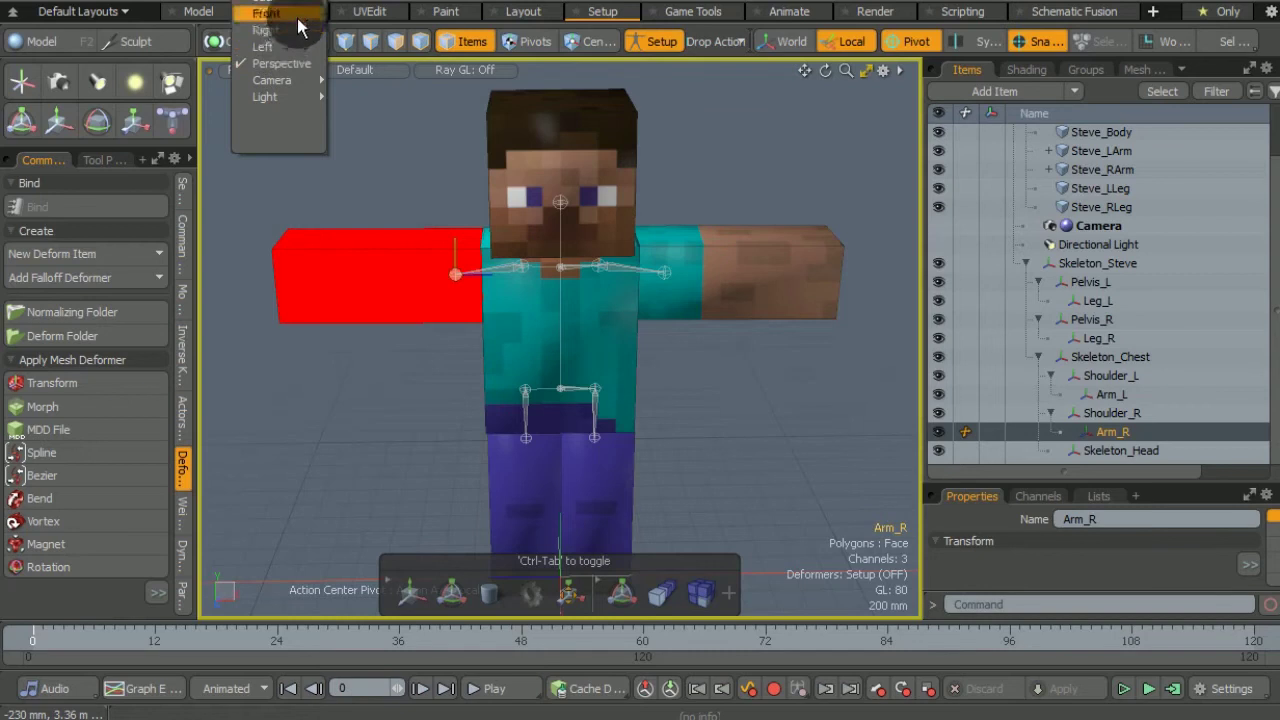
pyautogui.click(298, 24)
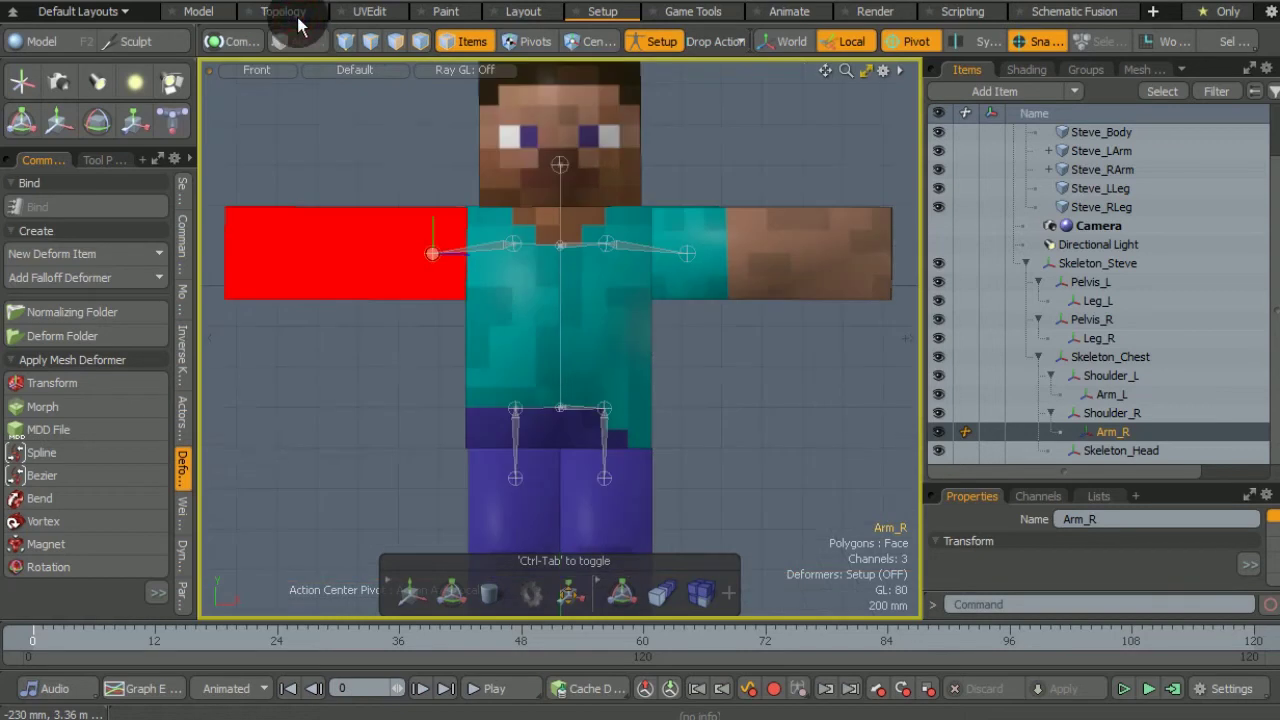
pyautogui.click(559, 176)
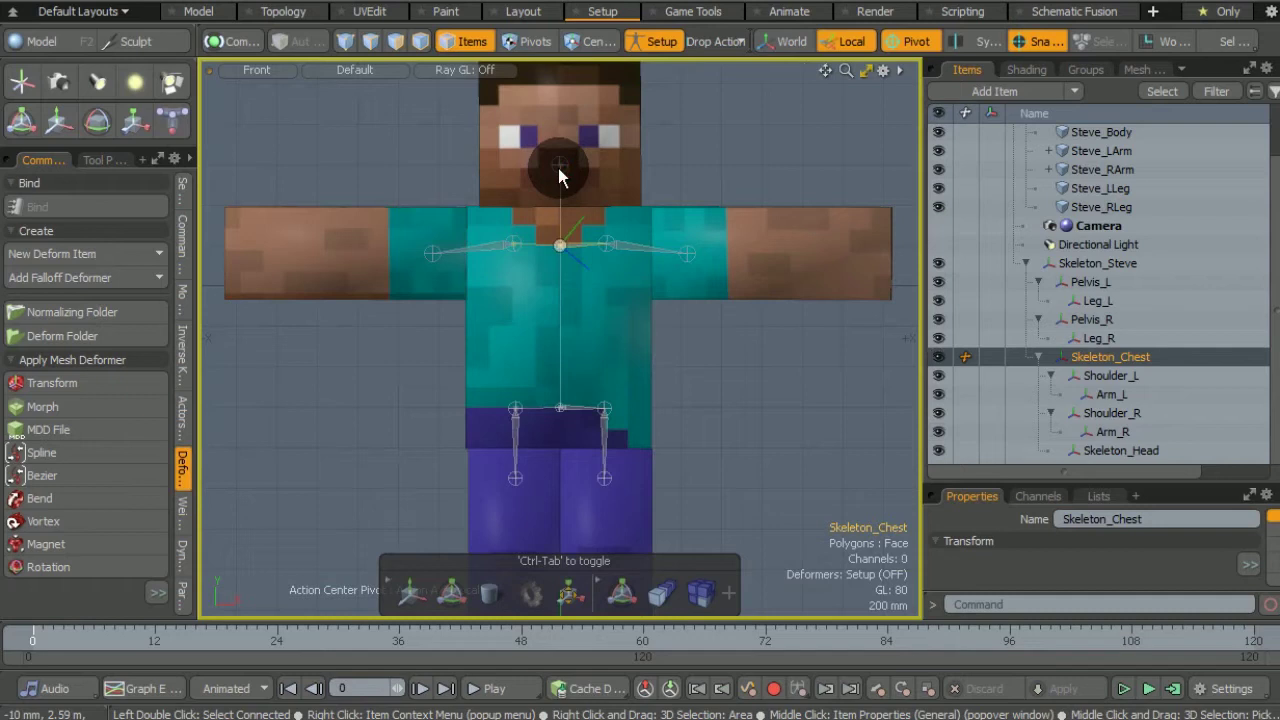
pyautogui.click(561, 167)
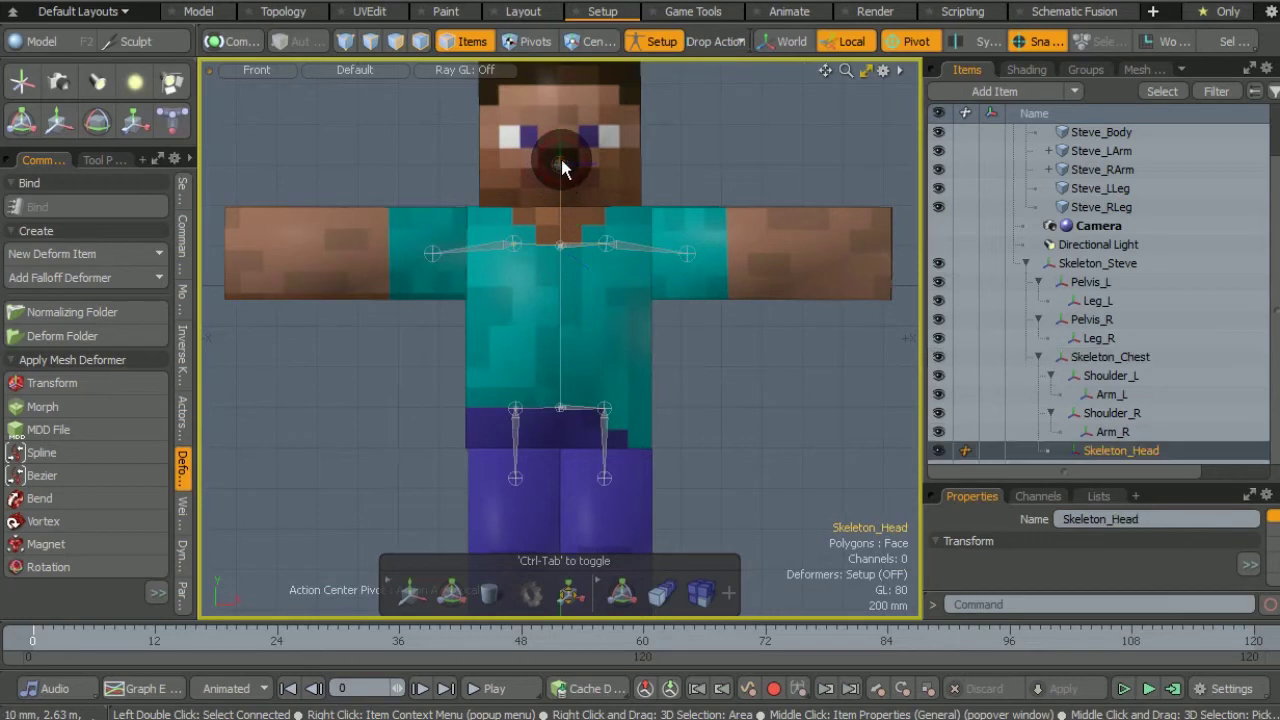
pyautogui.keyDown('shift'); pyautogui.click(604, 111); pyautogui.keyUp('shift')
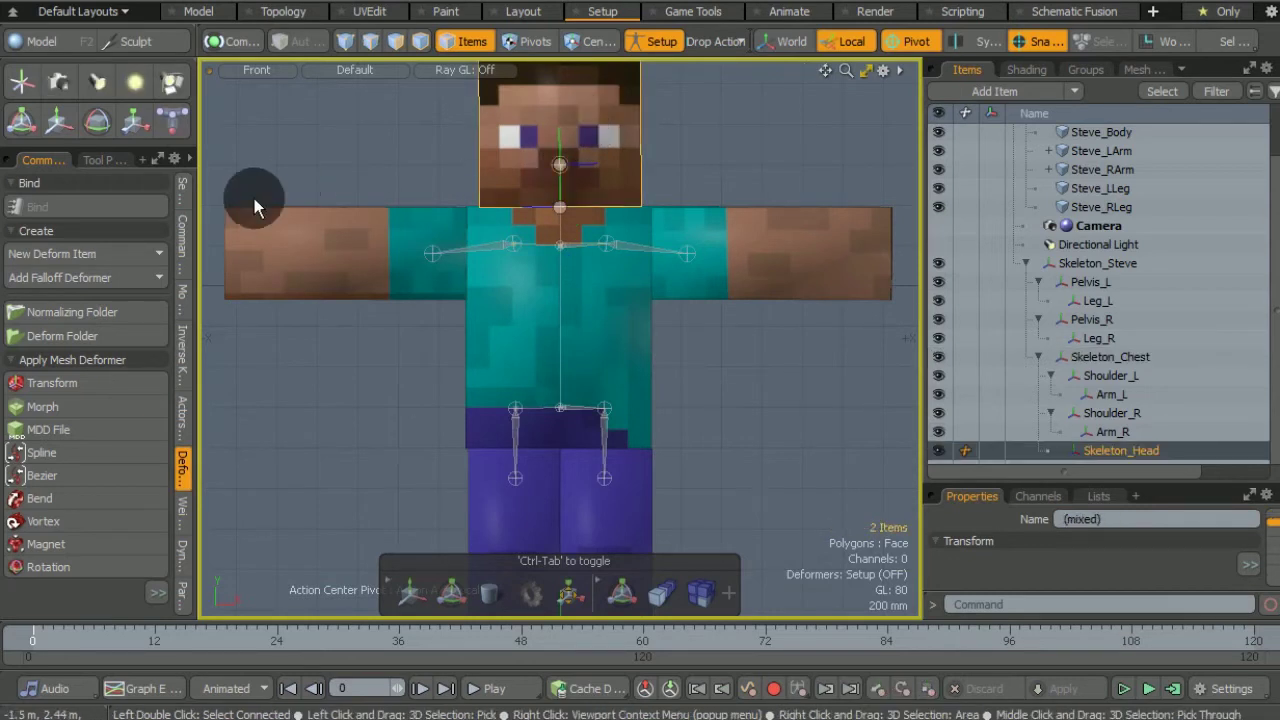
# Step: Bind the head mesh to Skeleton_Head with Rigid bind type
pyautogui.click(655, 47)
pyautogui.click(655, 47)
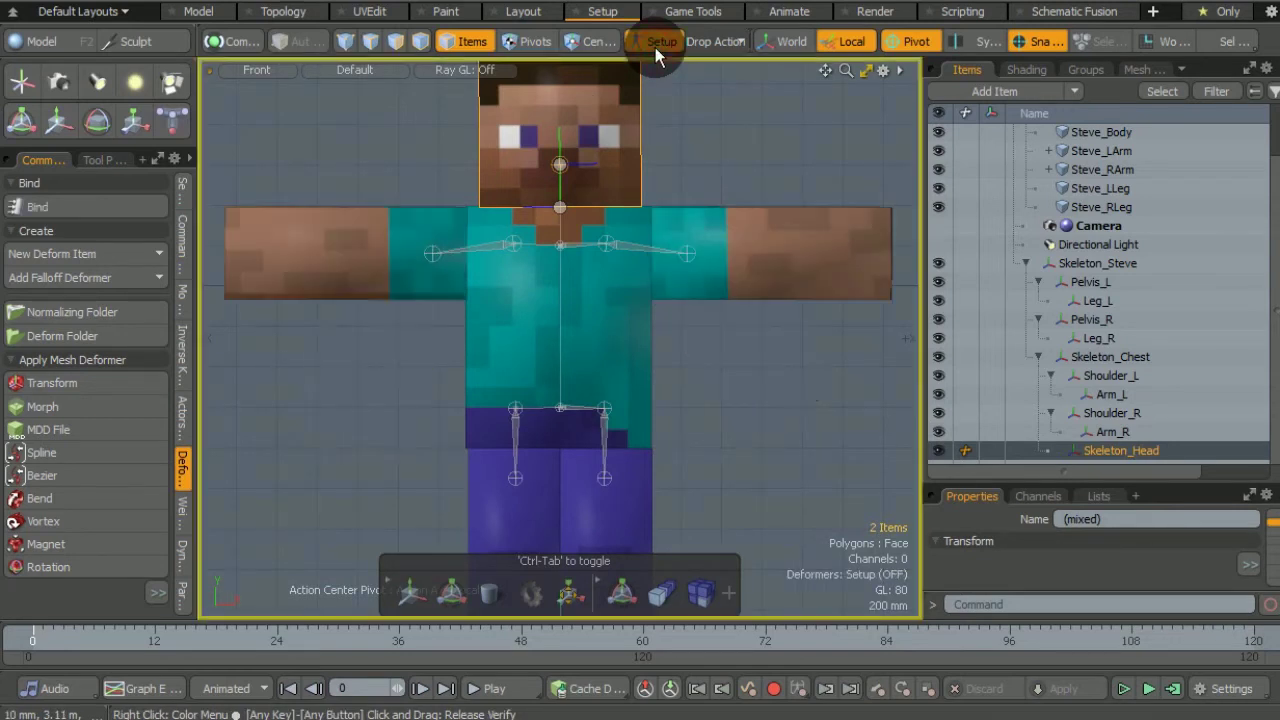
pyautogui.click(126, 205)
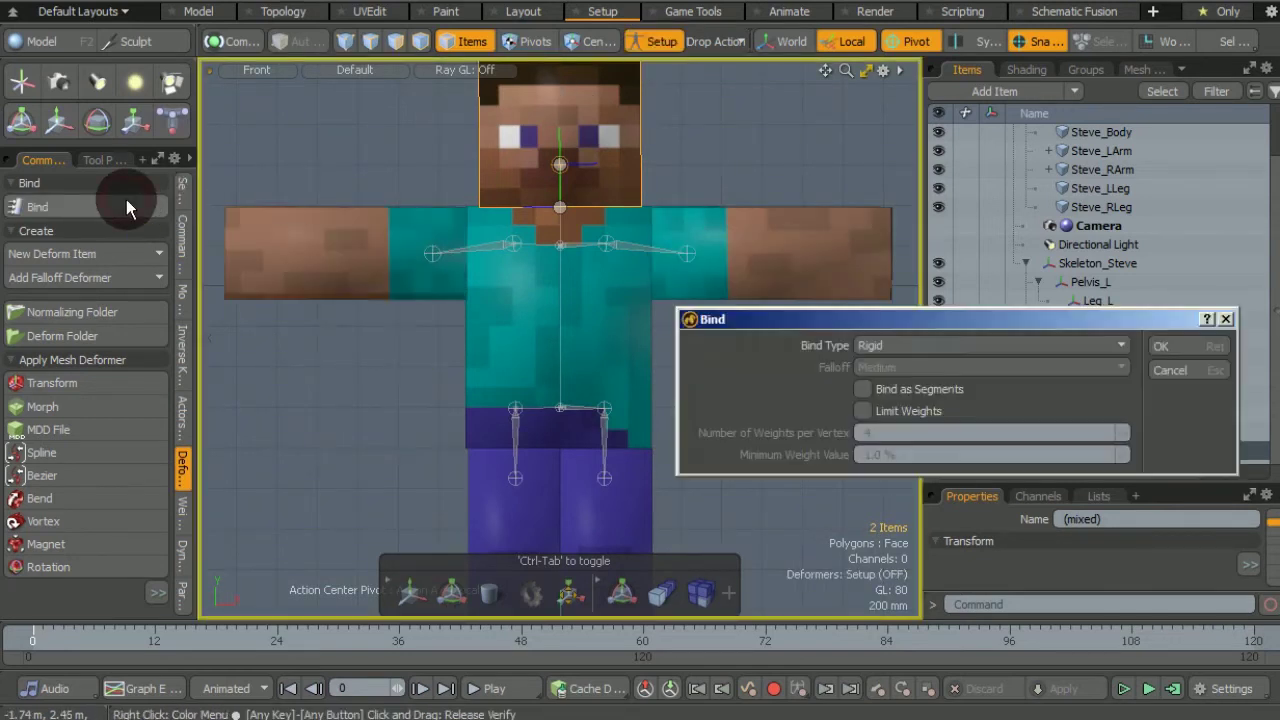
pyautogui.click(1200, 347)
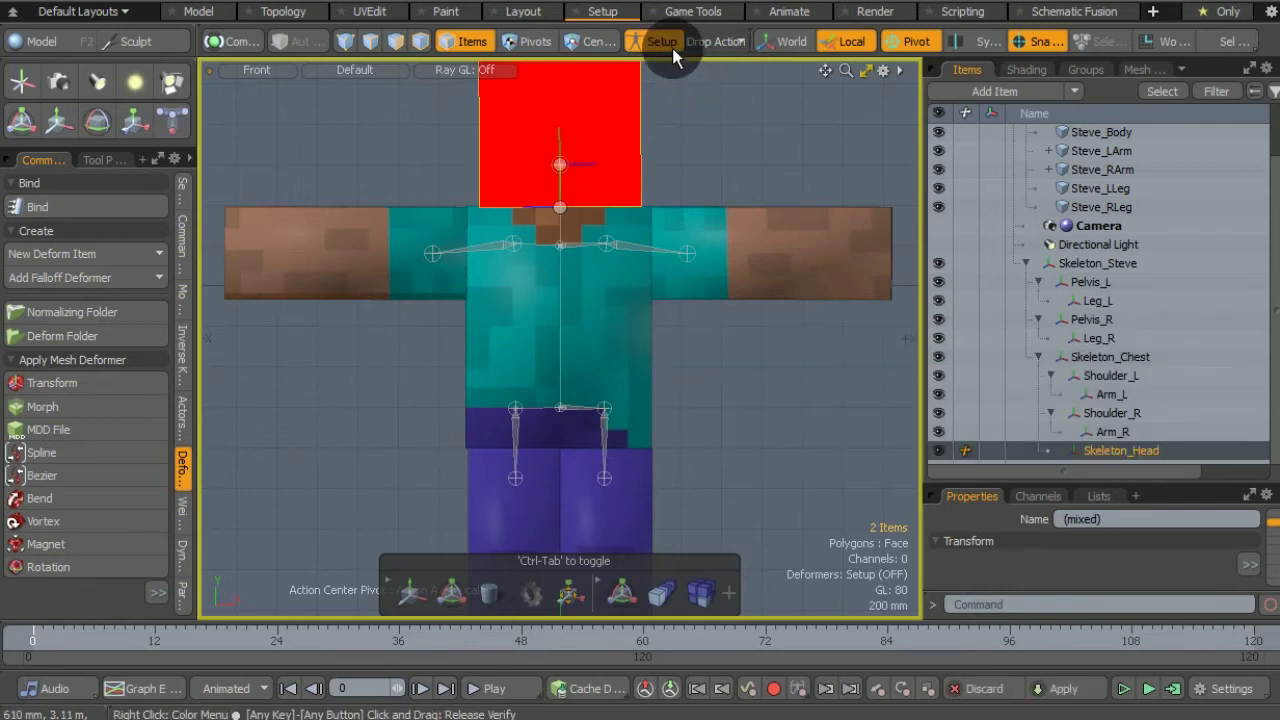
# Step: Turn deformers on, select Skeleton_Head, zoom in and switch to a Perspective view
pyautogui.click(662, 42)
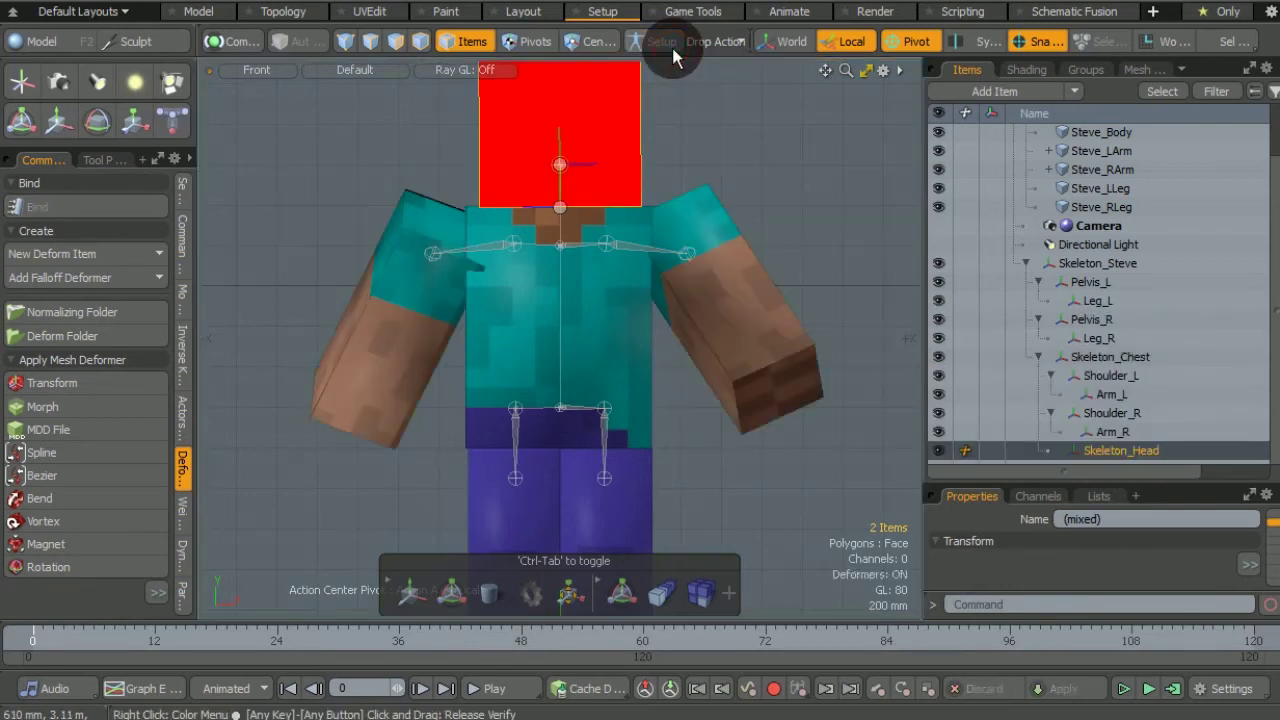
pyautogui.click(560, 165)
pyautogui.click(672, 150)
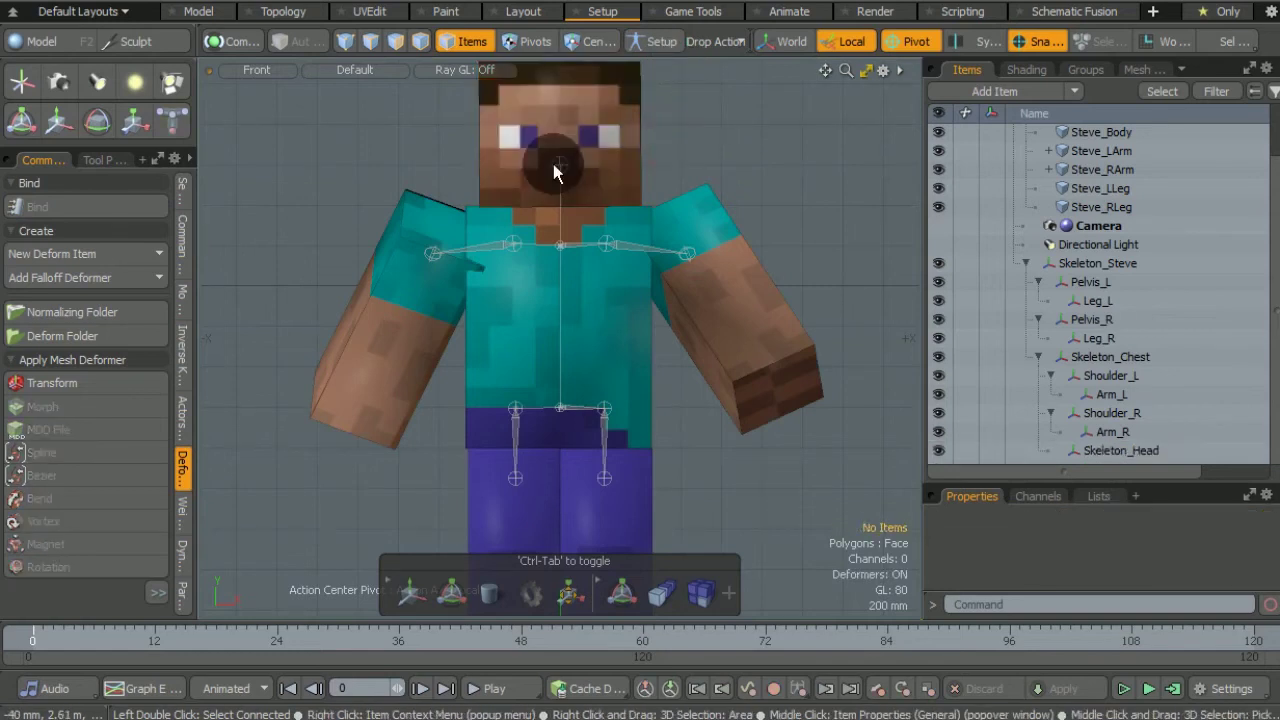
pyautogui.click(558, 165)
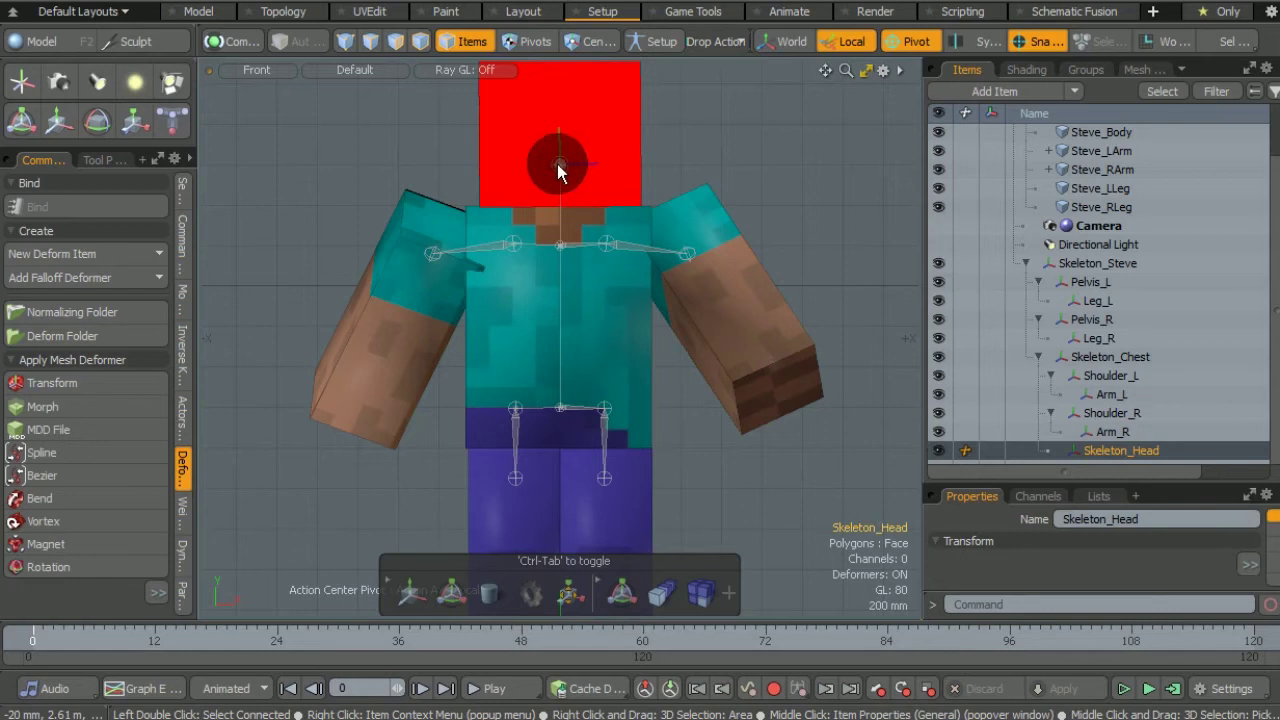
pyautogui.click(841, 73)
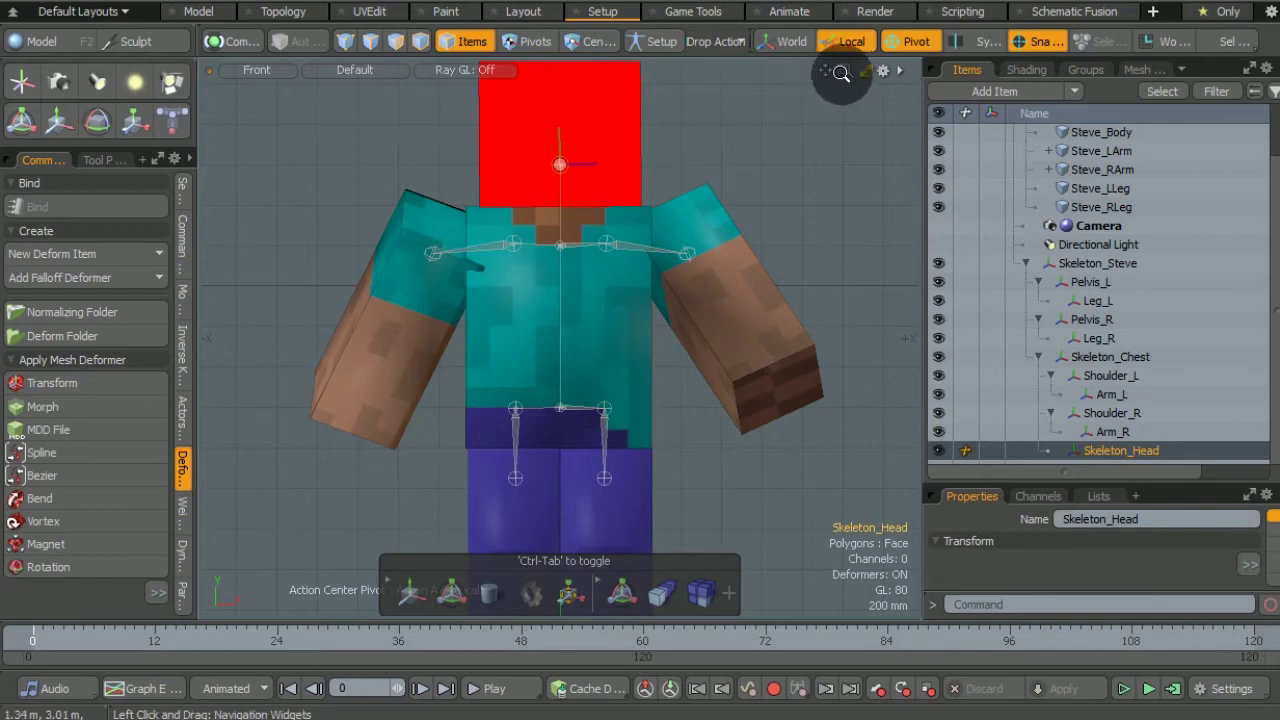
pyautogui.moveTo(841, 73); pyautogui.dragTo(760, 77)
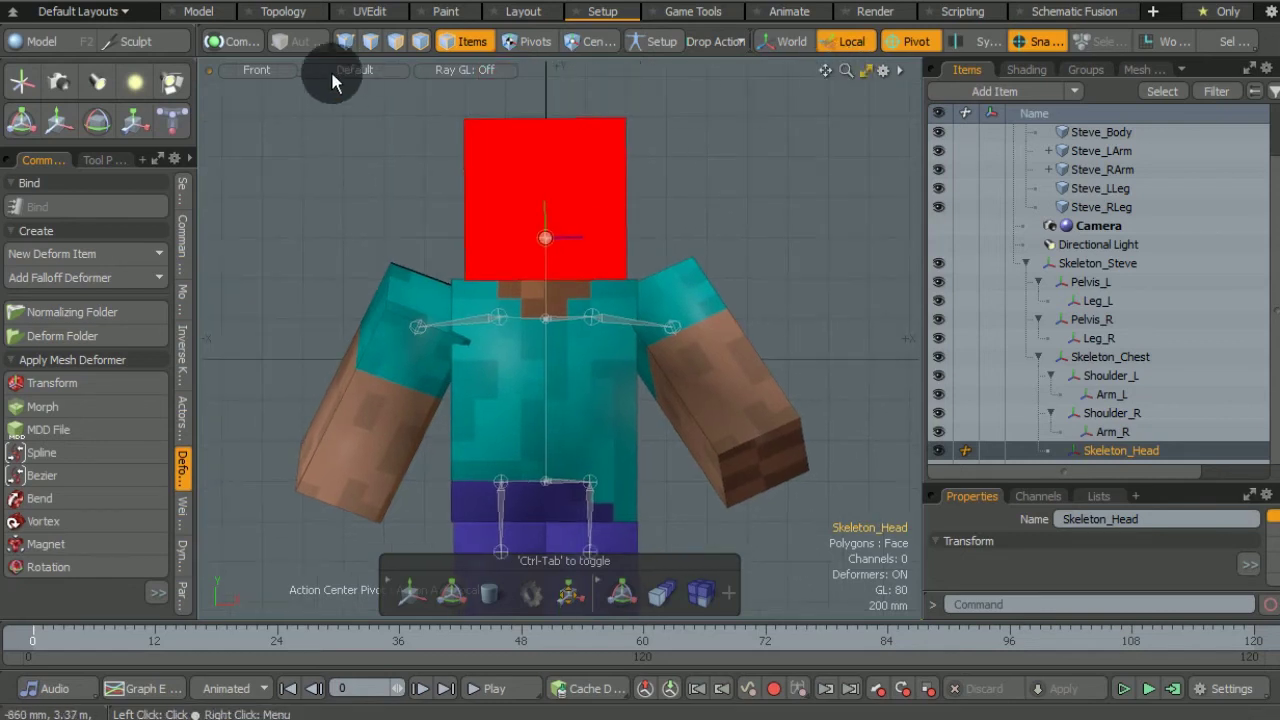
pyautogui.click(271, 69)
pyautogui.click(272, 114)
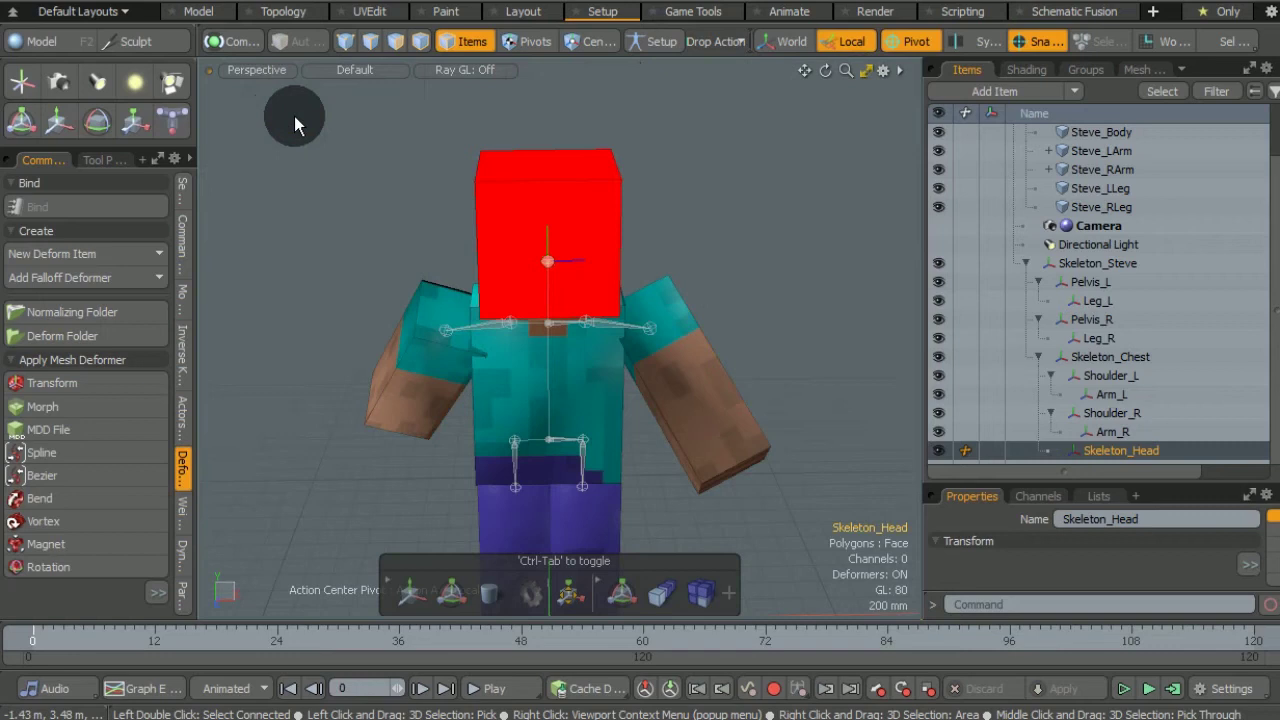
pyautogui.moveTo(825, 70); pyautogui.dragTo(790, 72)
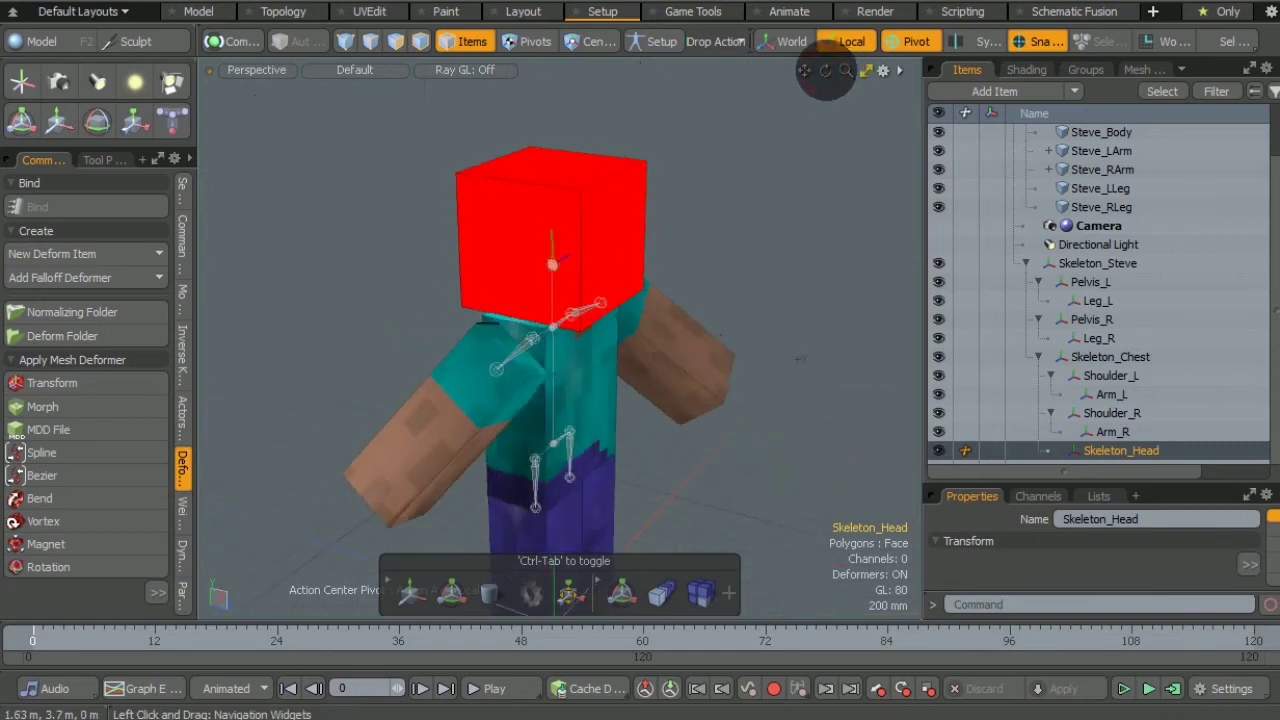
# Step: Rotate the head joint about the vertical axis, then drop the tool, deselect and orbit to inspect
pyautogui.click(97, 120)
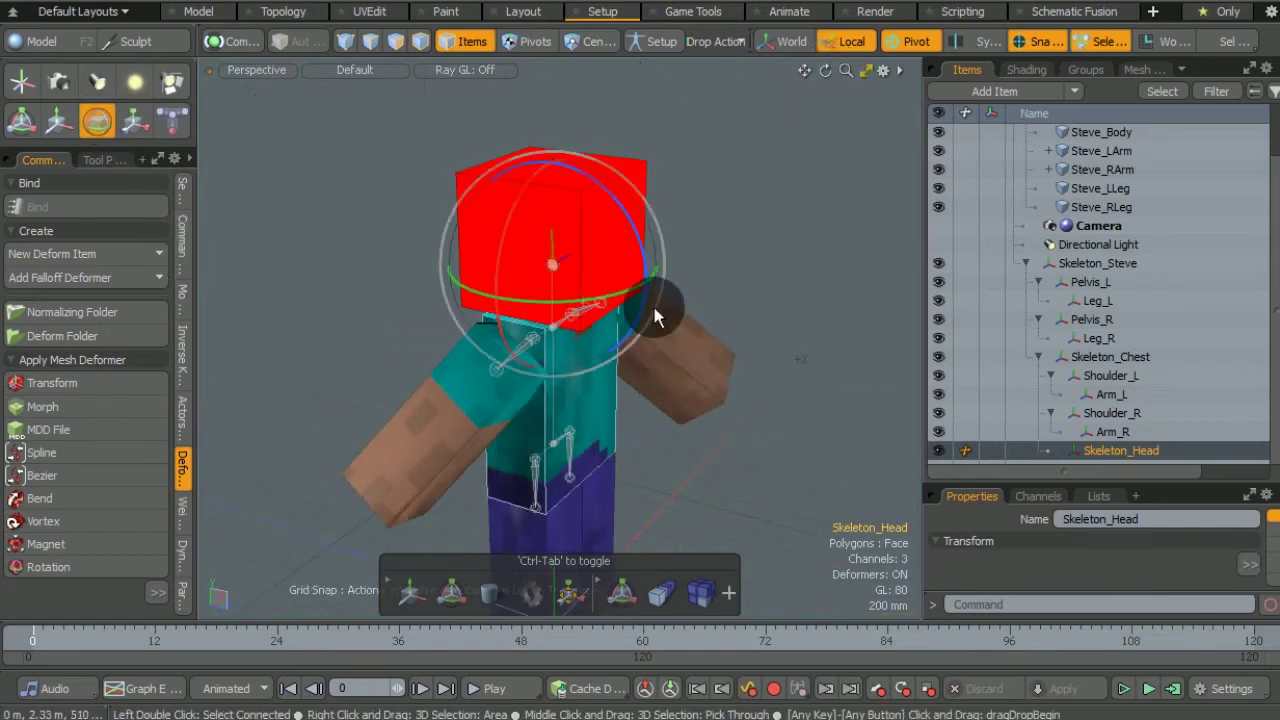
pyautogui.moveTo(646, 292); pyautogui.dragTo(611, 230)
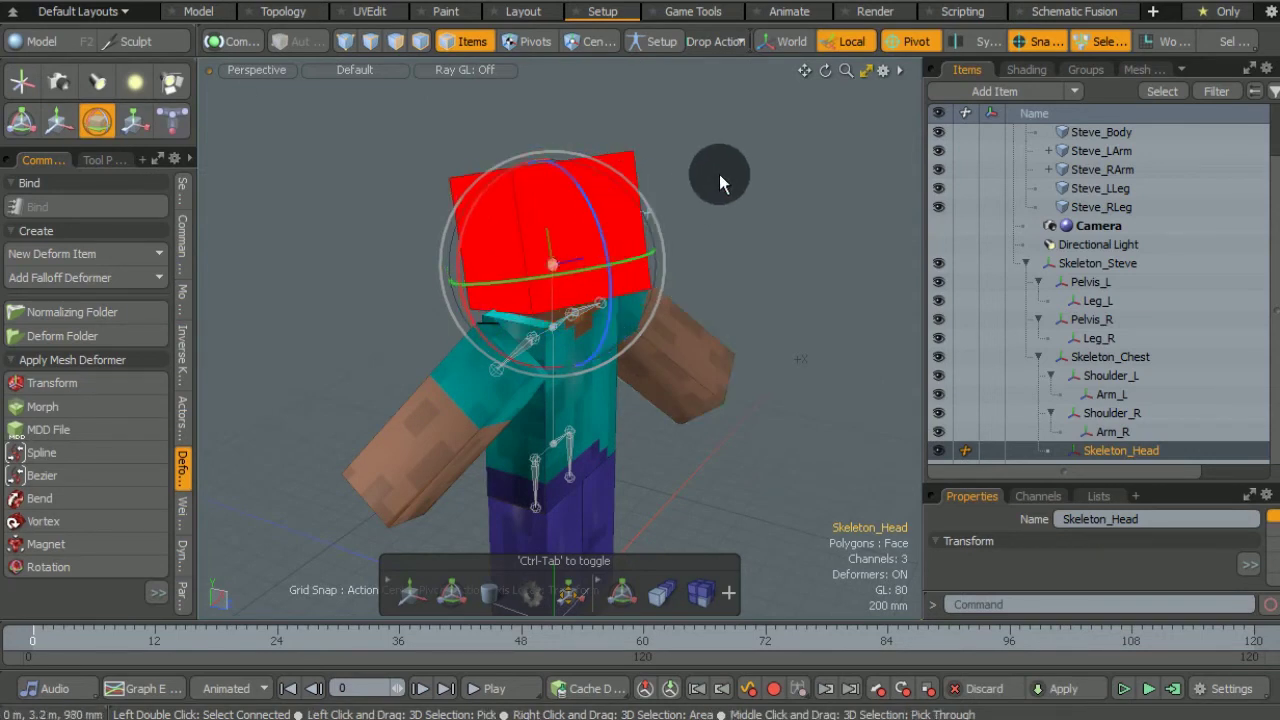
pyautogui.press('space')
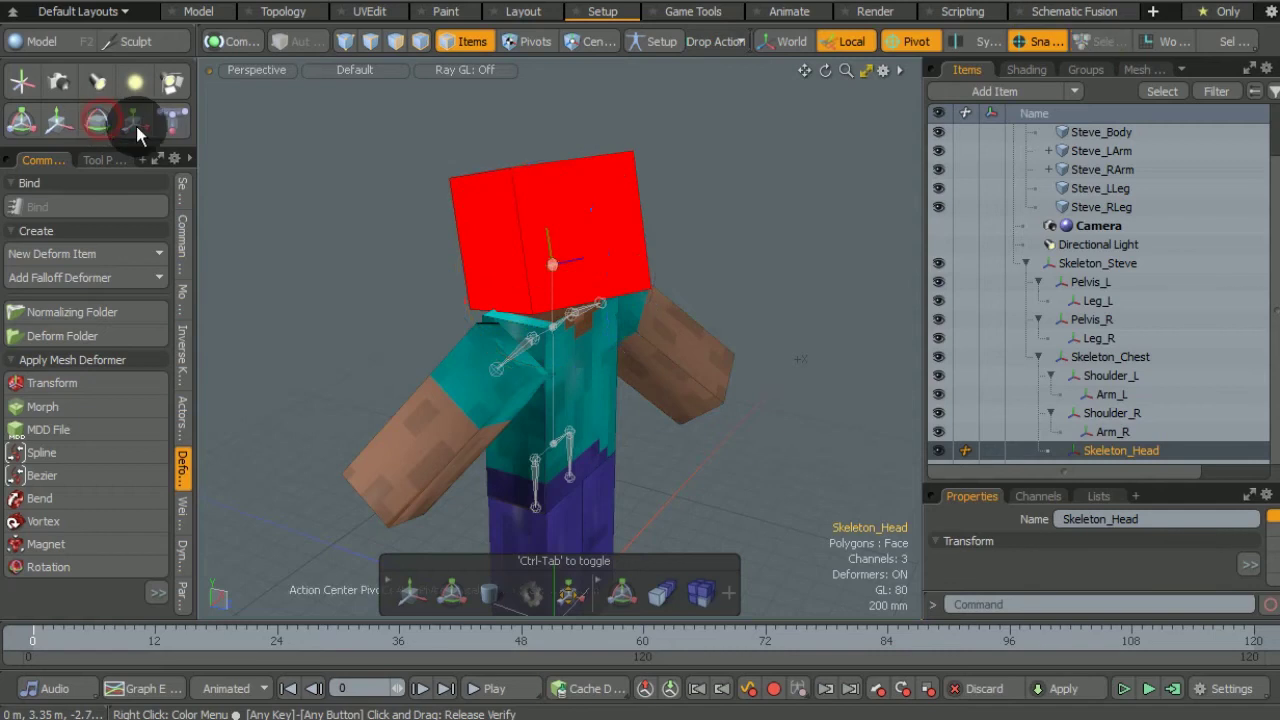
pyautogui.click(741, 208)
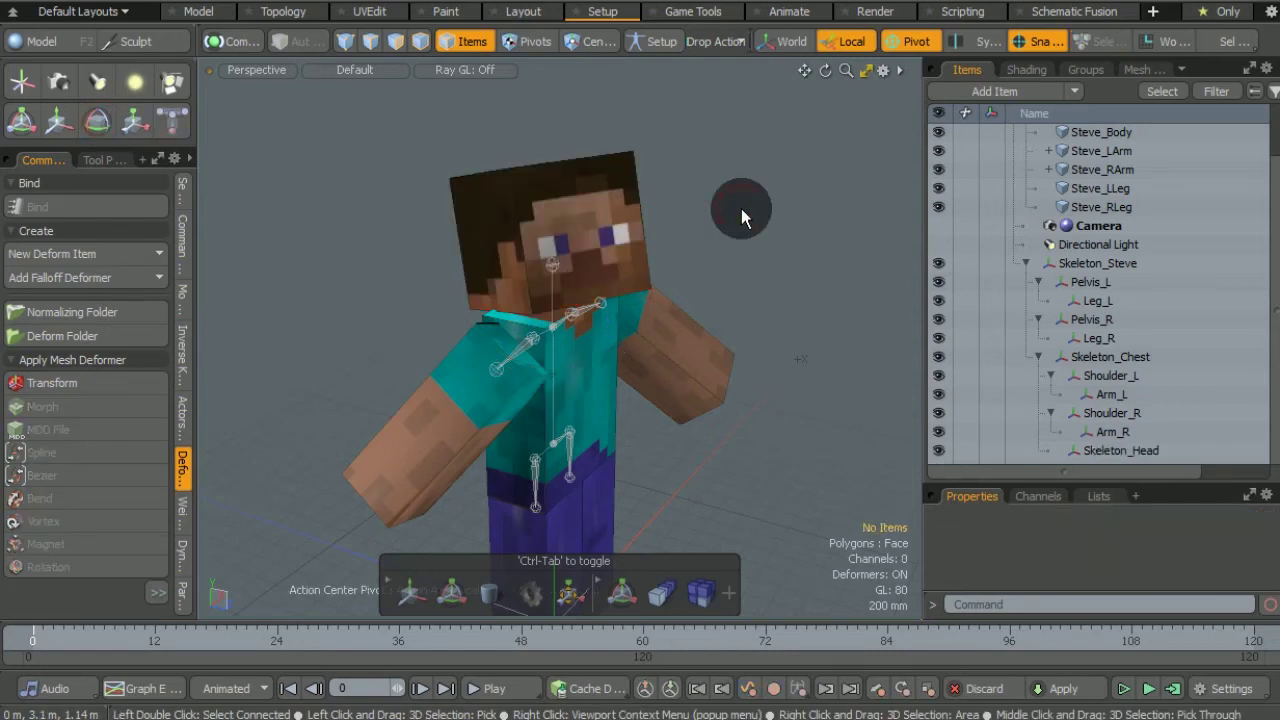
pyautogui.moveTo(829, 73); pyautogui.dragTo(826, 72)
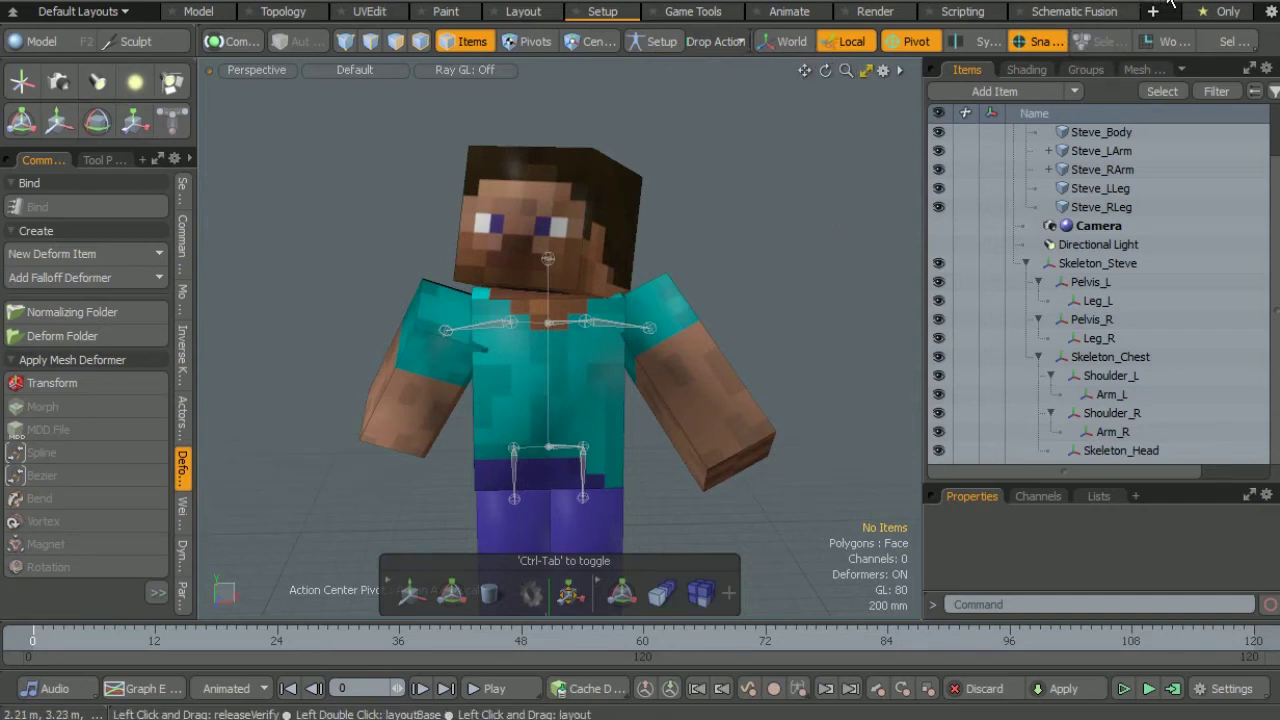
# Step: In Front view, select the Leg_L joint together with the Steve_LLeg mesh
pyautogui.click(274, 71)
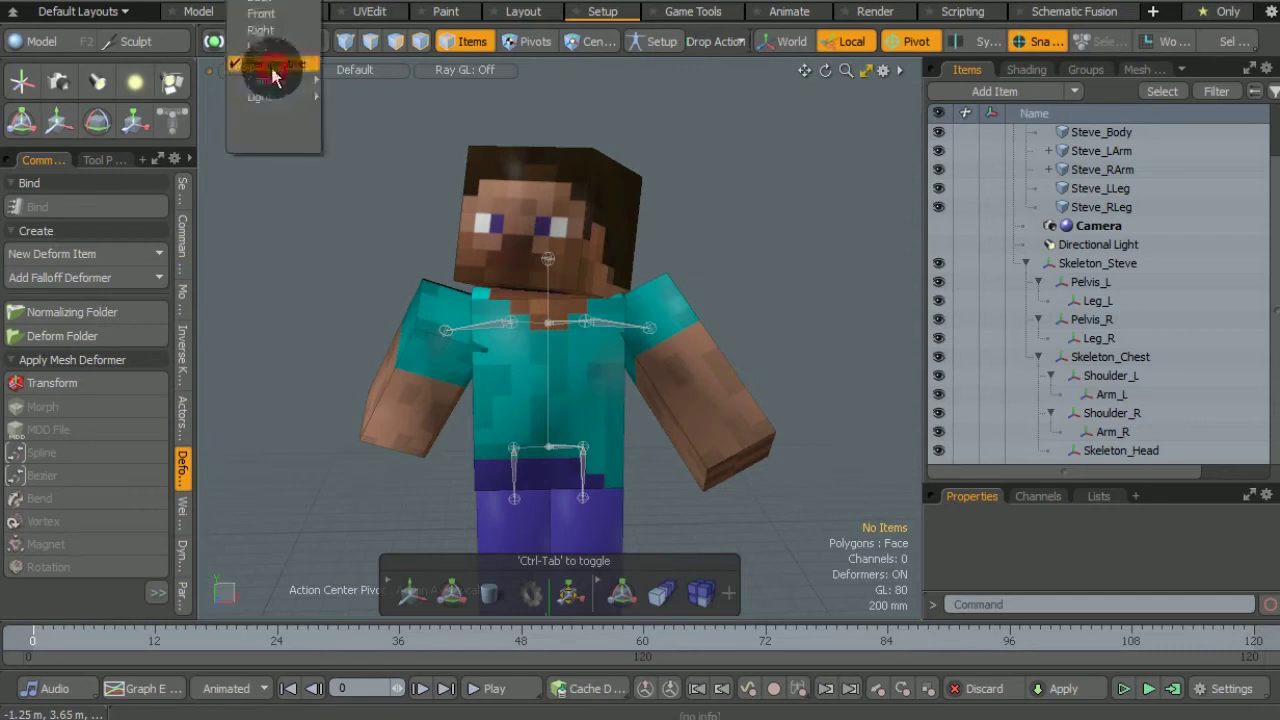
pyautogui.click(301, 14)
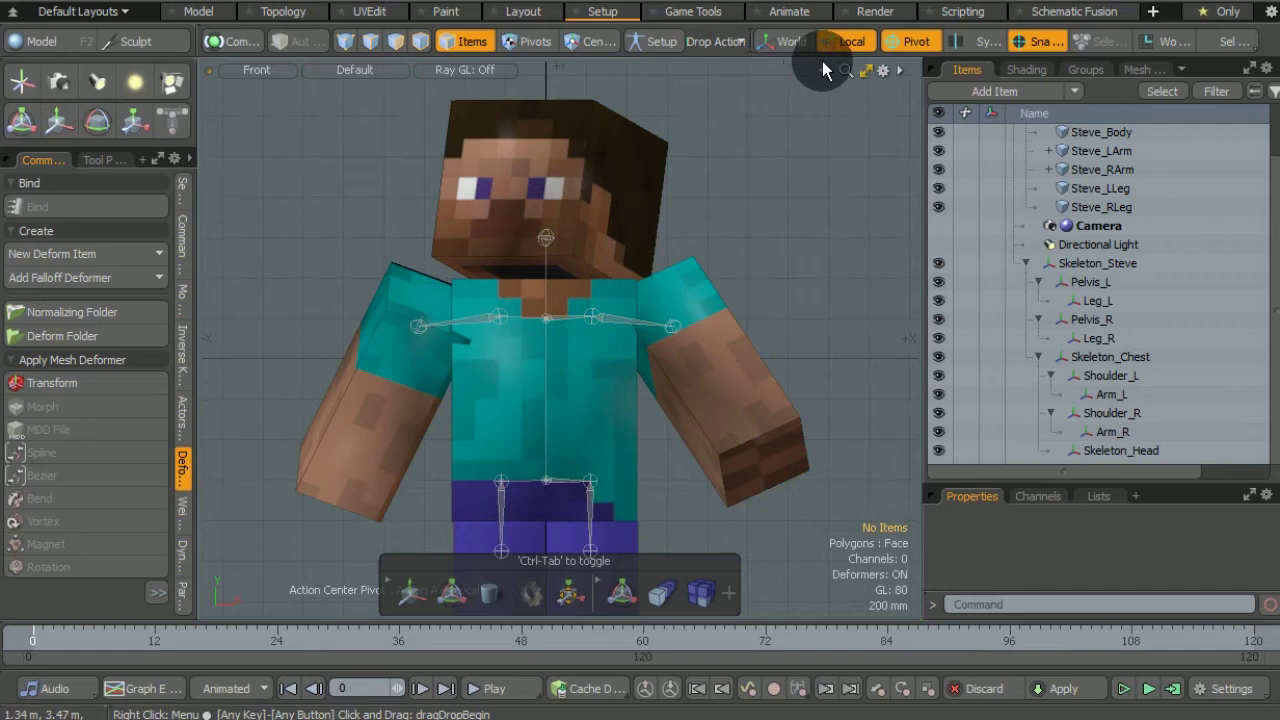
pyautogui.moveTo(824, 70)
pyautogui.mouseDown()
pyautogui.moveTo(824, 45)
pyautogui.moveTo(825, 70)
pyautogui.mouseUp()
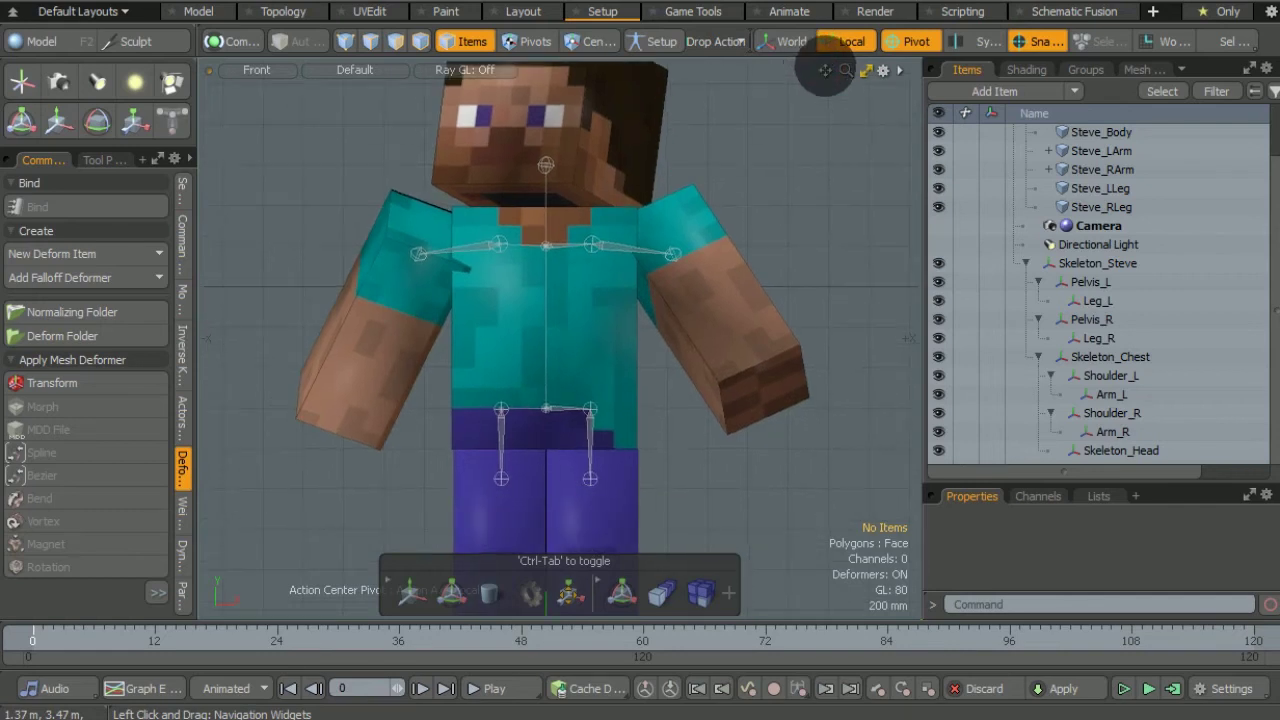
pyautogui.click(589, 474)
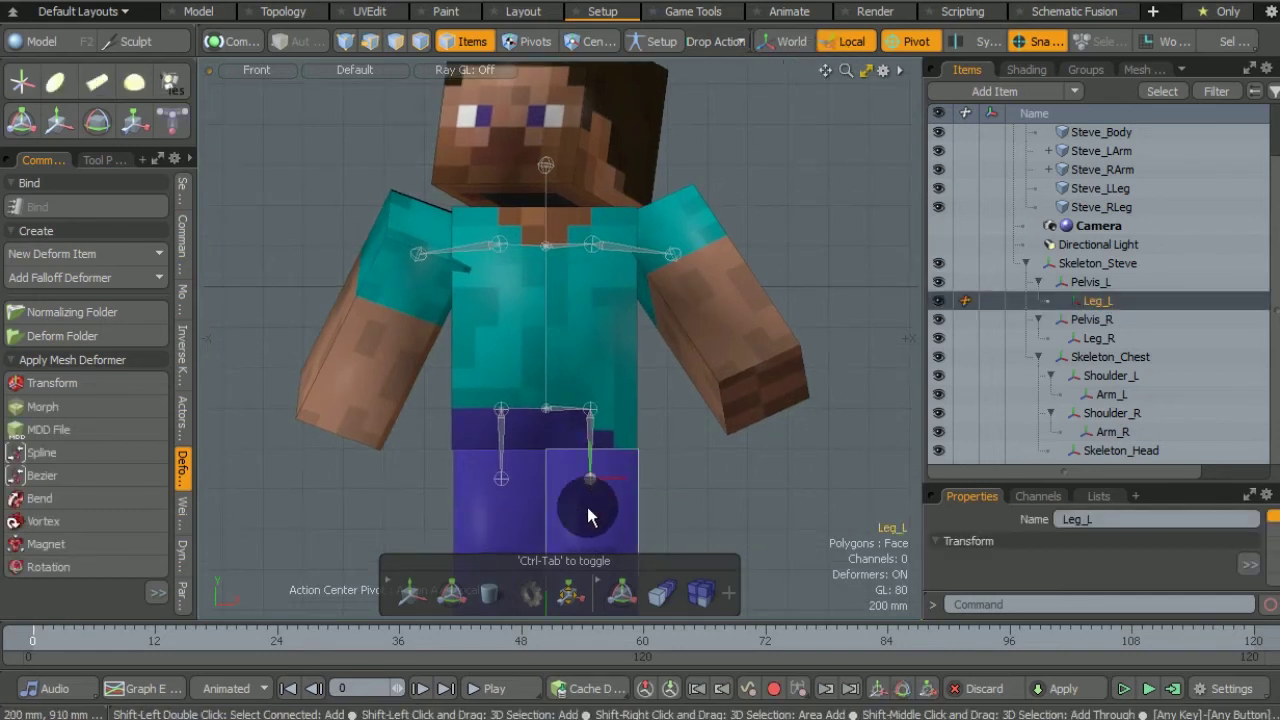
pyautogui.keyDown('shift'); pyautogui.click(587, 510); pyautogui.keyUp('shift')
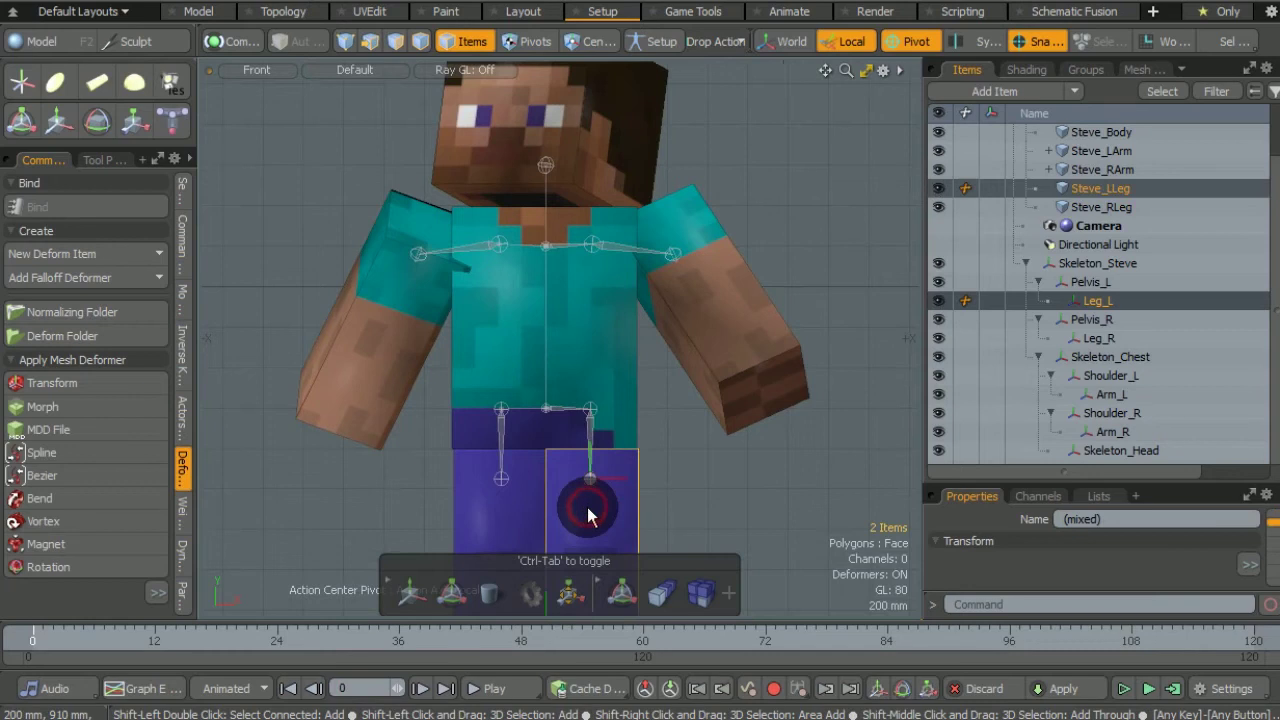
# Step: Rigidly bind Steve_LLeg to Leg_L in Setup mode, then select the Leg_R joint
pyautogui.click(664, 42)
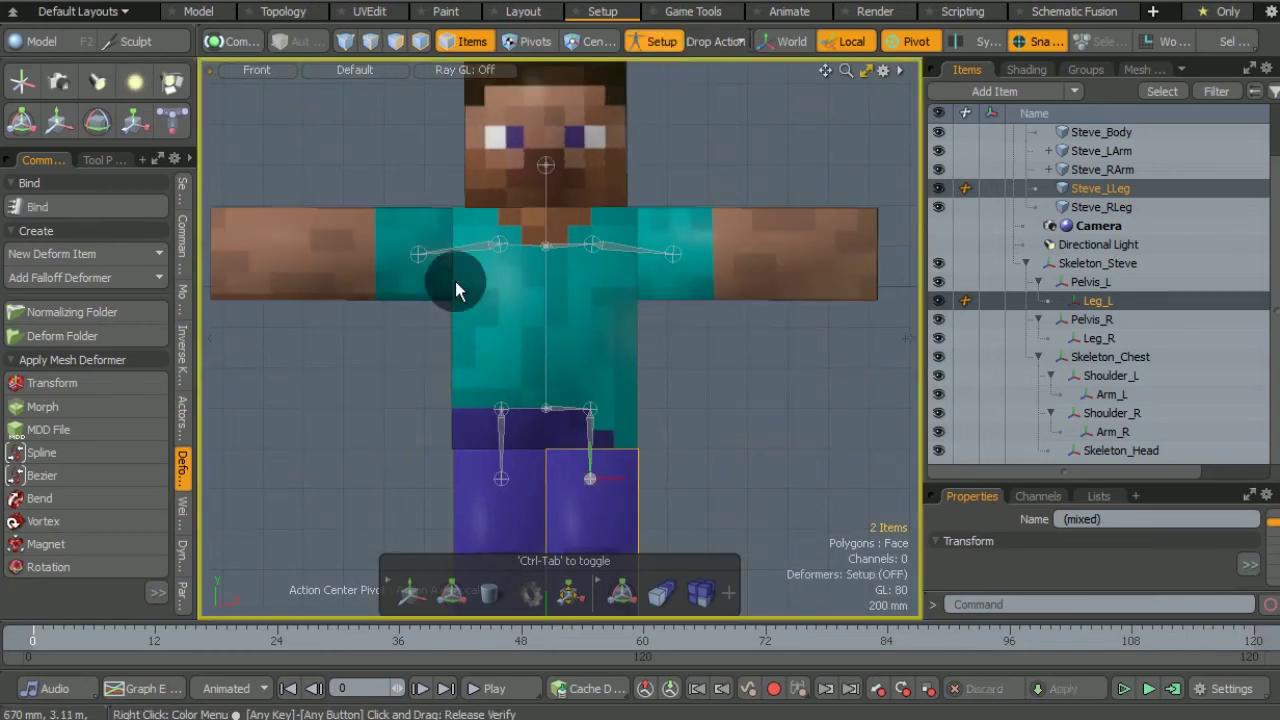
pyautogui.click(113, 202)
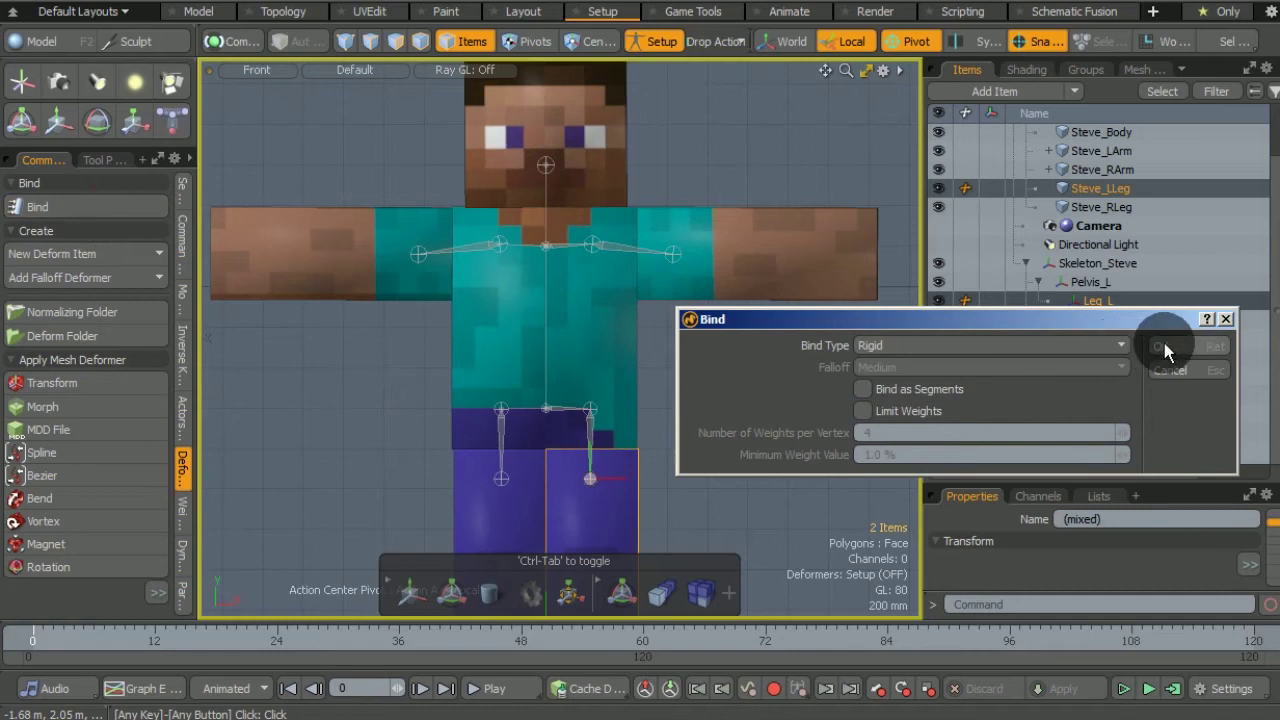
pyautogui.click(1164, 345)
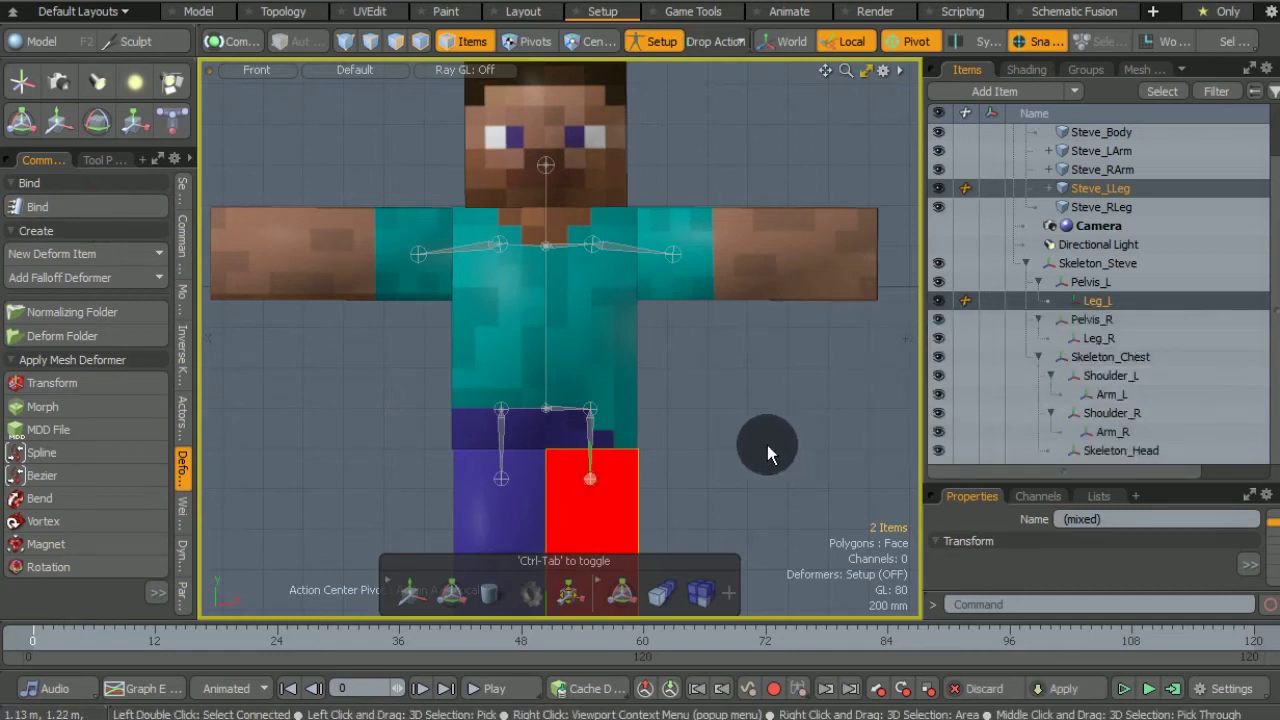
pyautogui.click(503, 478)
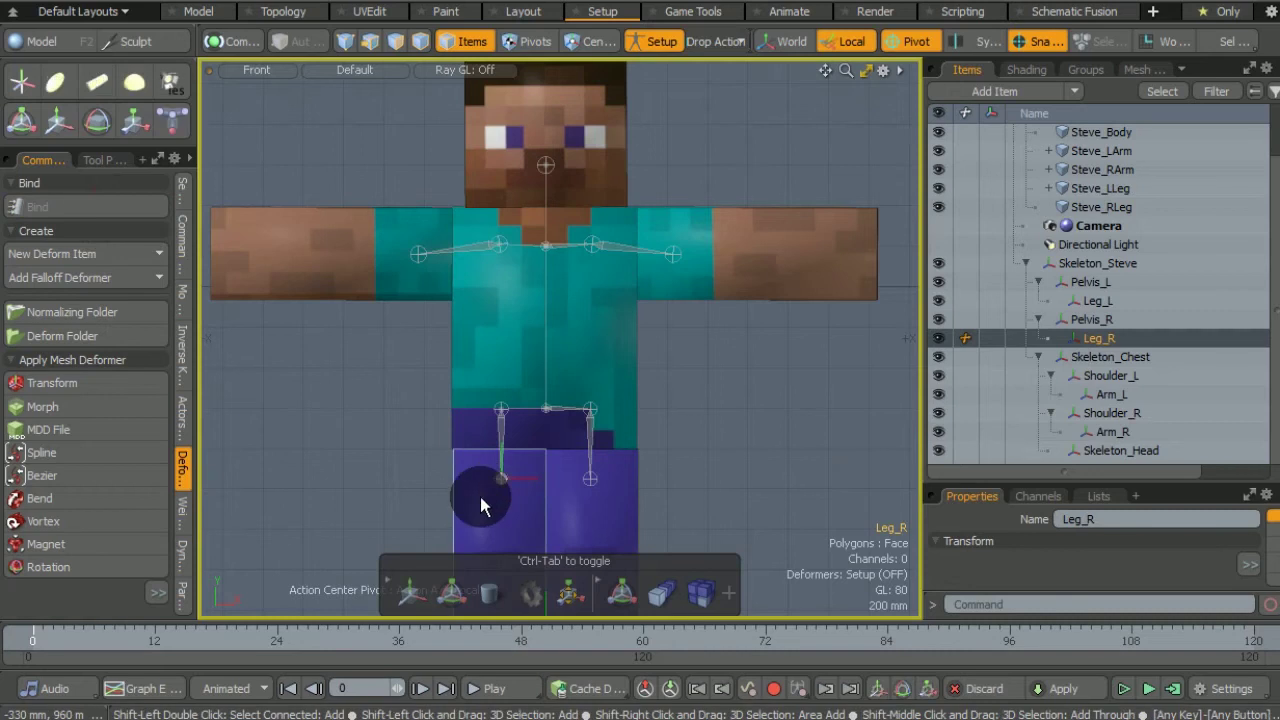
# Step: Add Steve_RLeg to the Leg_R selection and bind it Rigid, then select the Pelvis_L joint
pyautogui.keyDown('shift'); pyautogui.click(480, 505); pyautogui.keyUp('shift')
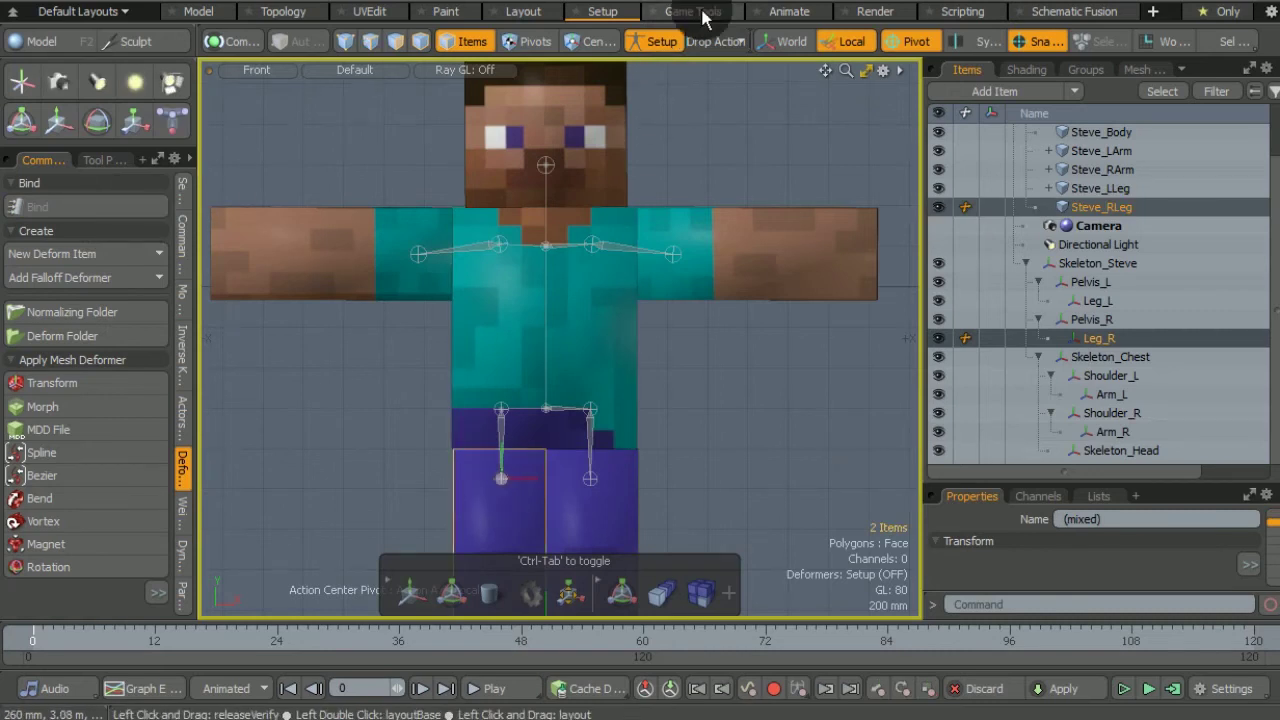
pyautogui.click(660, 44)
pyautogui.click(660, 44)
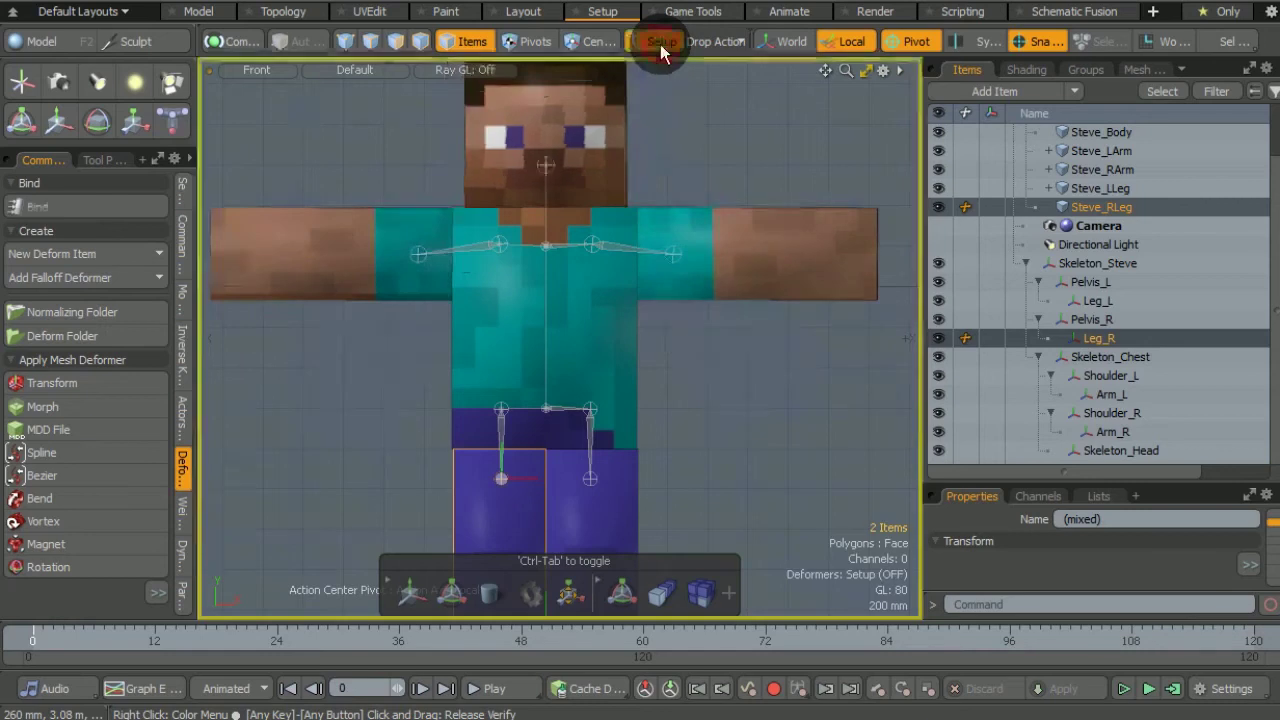
pyautogui.click(145, 208)
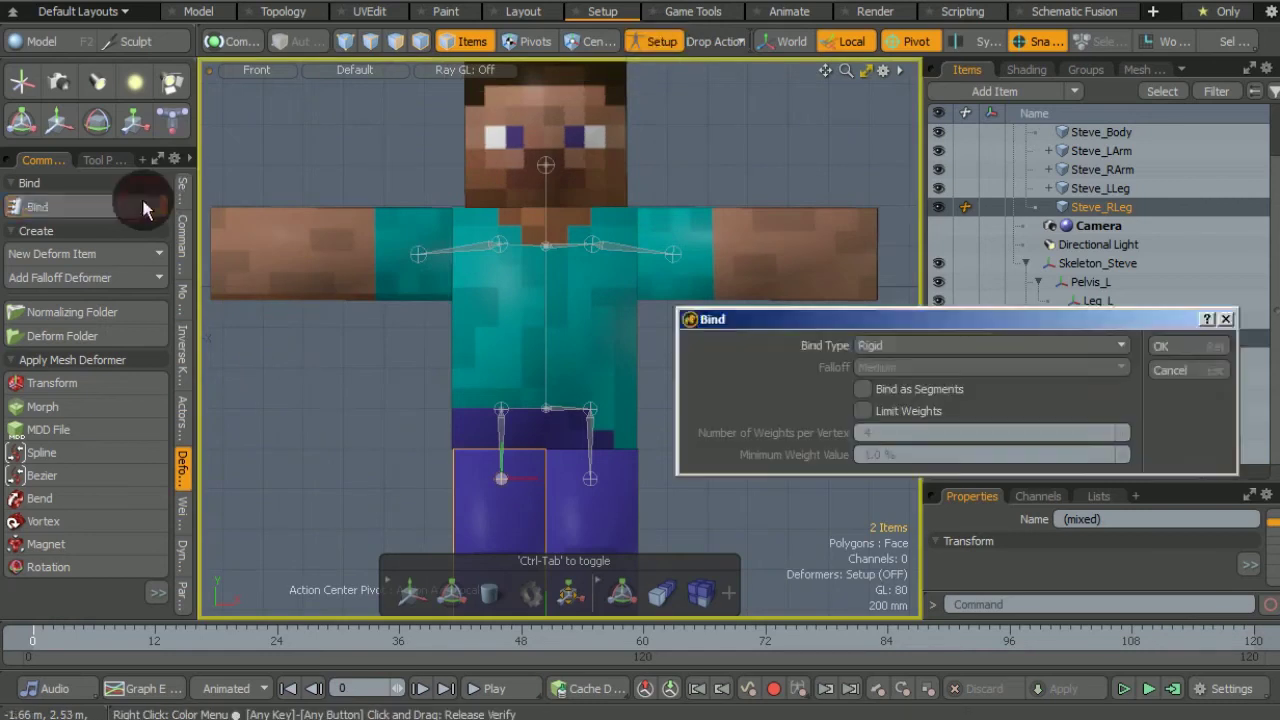
pyautogui.click(1201, 345)
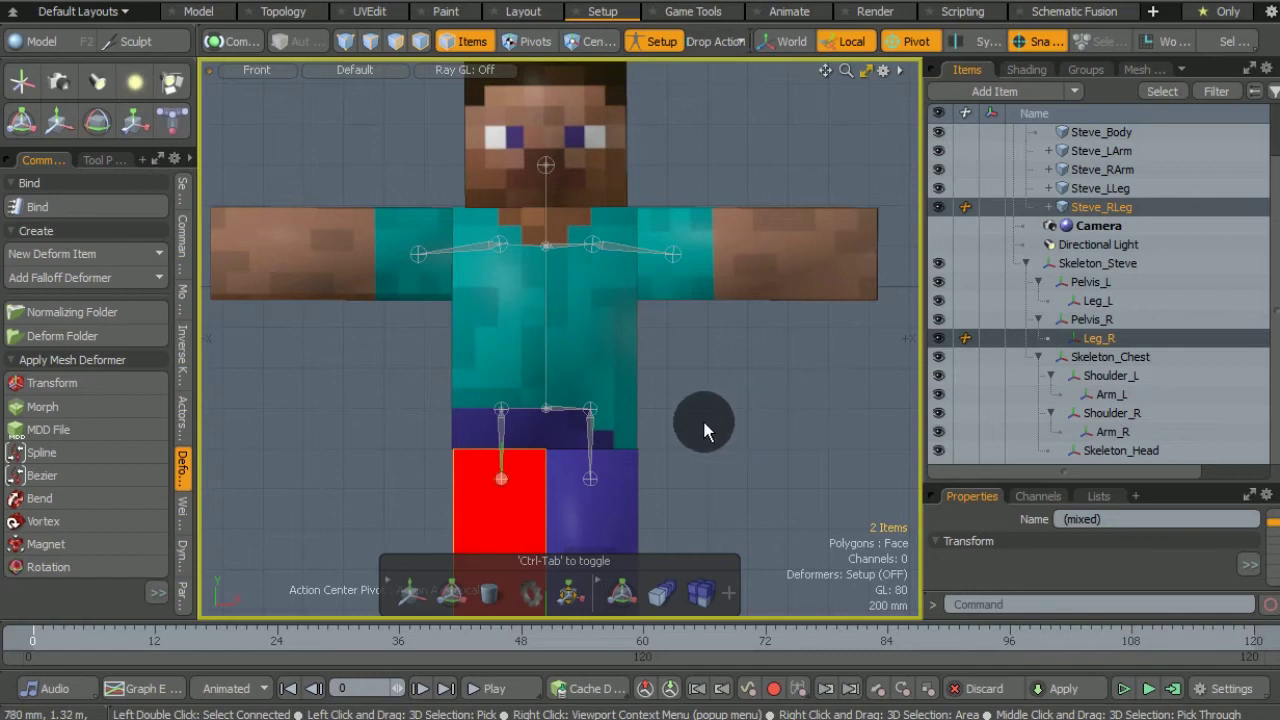
pyautogui.click(592, 409)
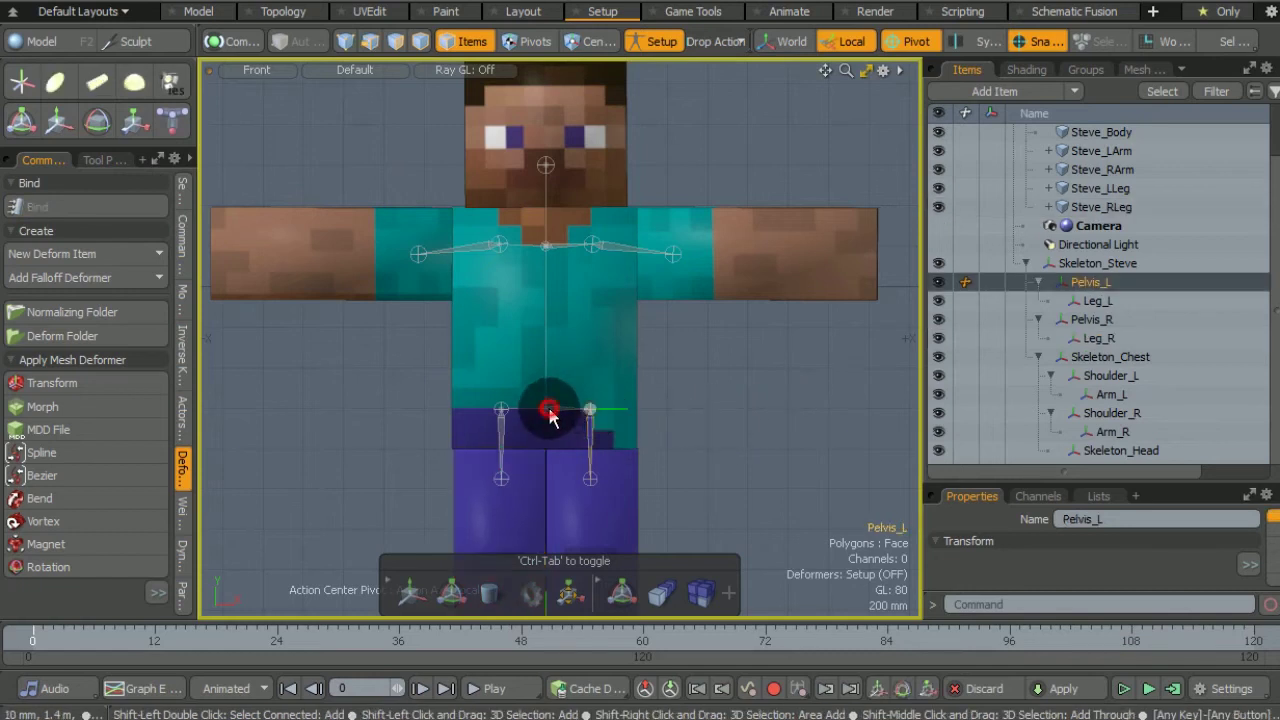
# Step: Add Skeleton_Steve, Pelvis_R, Skeleton_Chest, Shoulder_L, Shoulder_R and the Steve_Body mesh to the selection
pyautogui.keyDown('shift'); pyautogui.click(546, 409); pyautogui.keyUp('shift')
pyautogui.keyDown('shift'); pyautogui.click(503, 408); pyautogui.keyUp('shift')
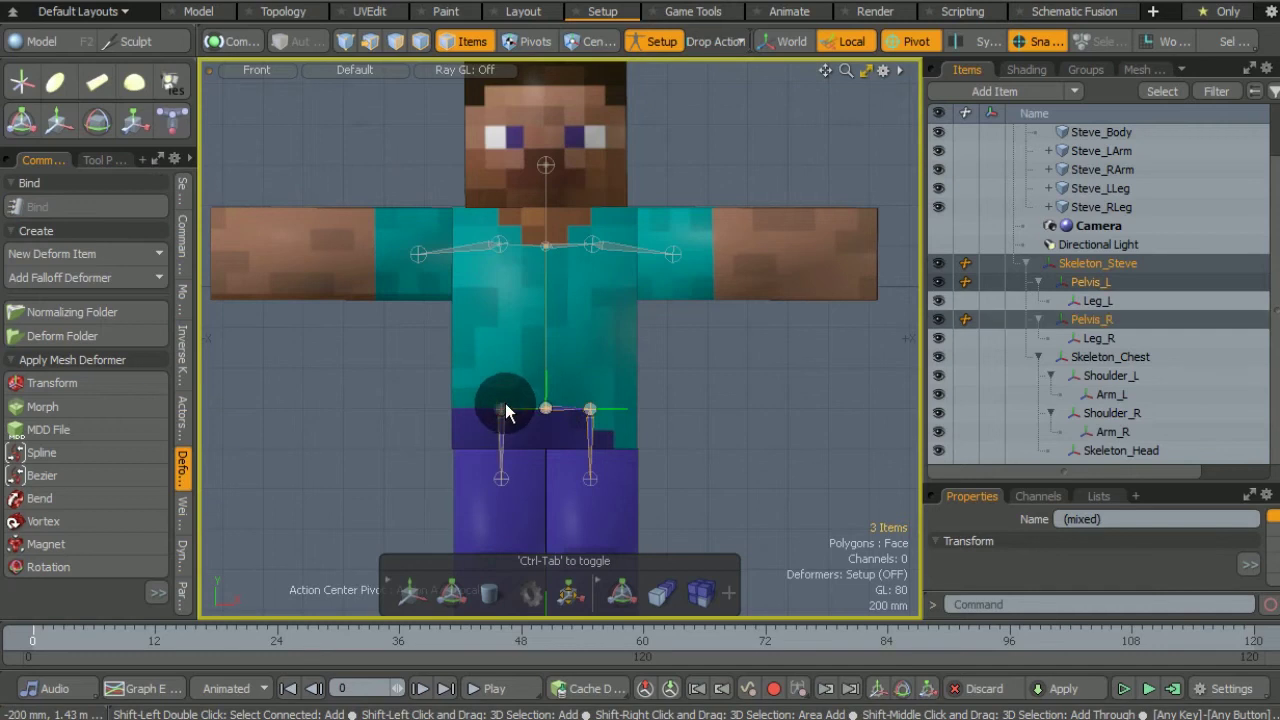
pyautogui.keyDown('shift'); pyautogui.click(547, 245); pyautogui.keyUp('shift')
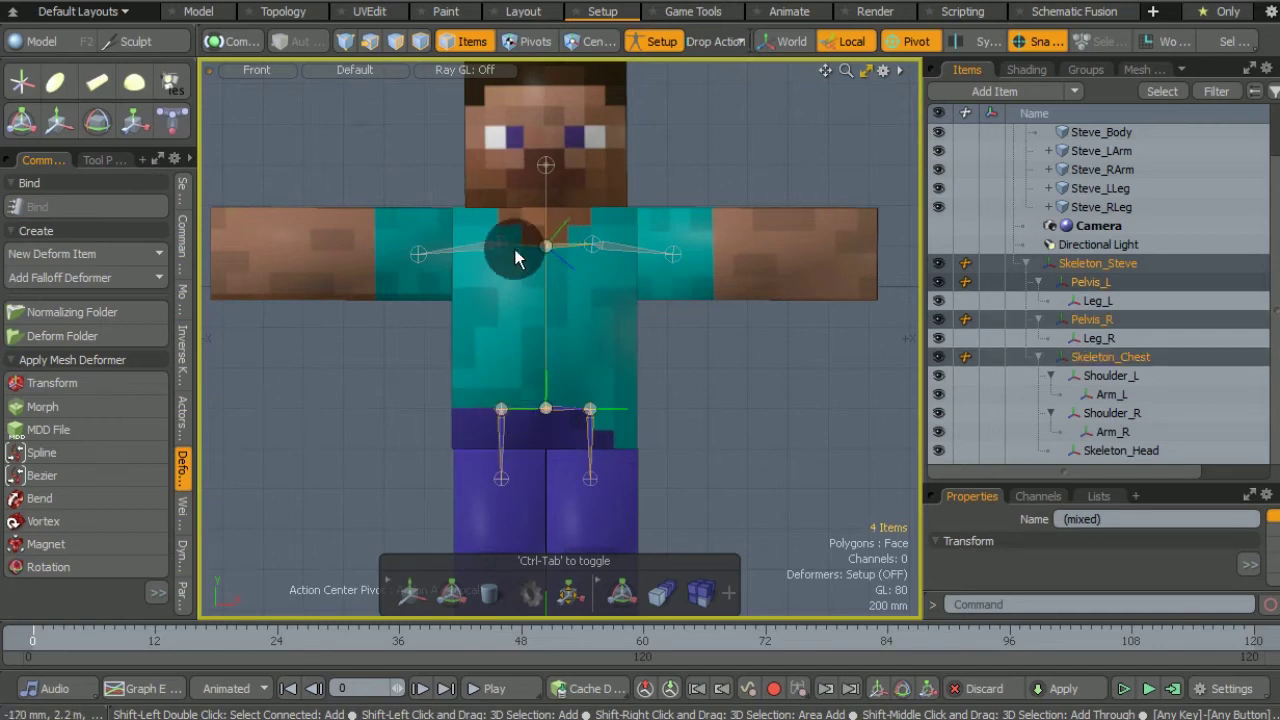
pyautogui.keyDown('shift'); pyautogui.click(590, 246); pyautogui.keyUp('shift')
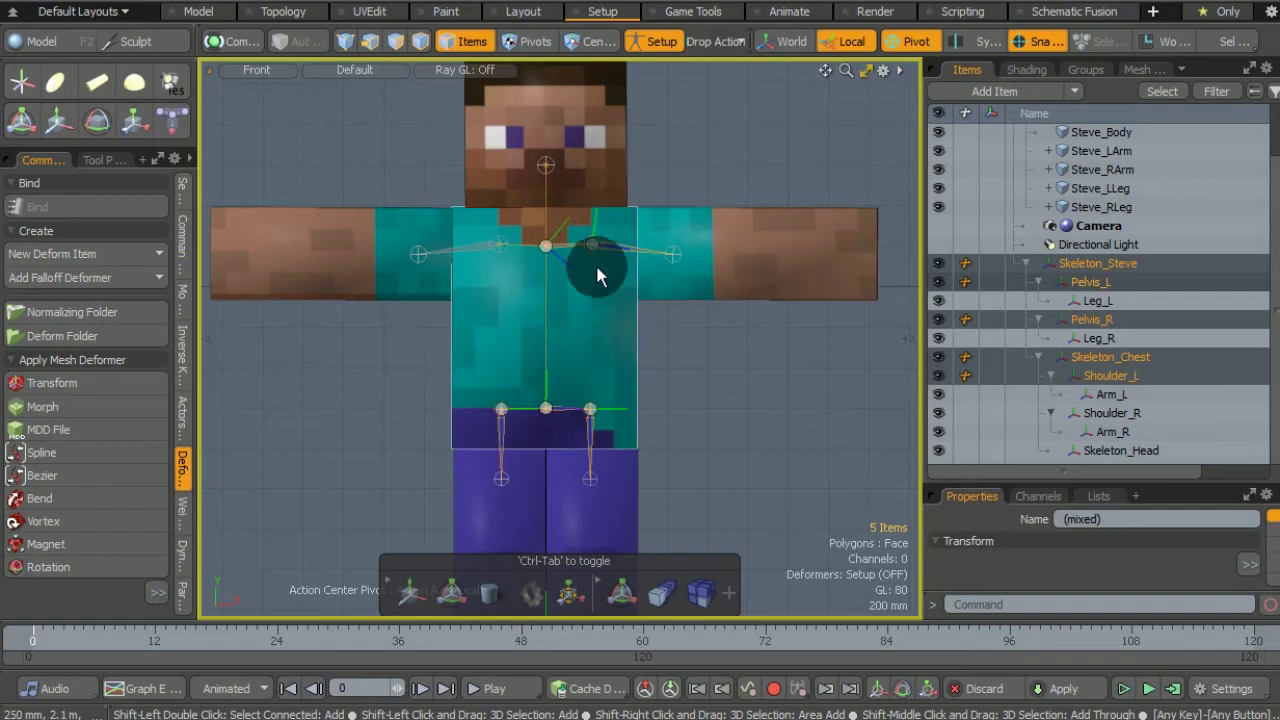
pyautogui.keyDown('shift'); pyautogui.click(500, 246); pyautogui.keyUp('shift')
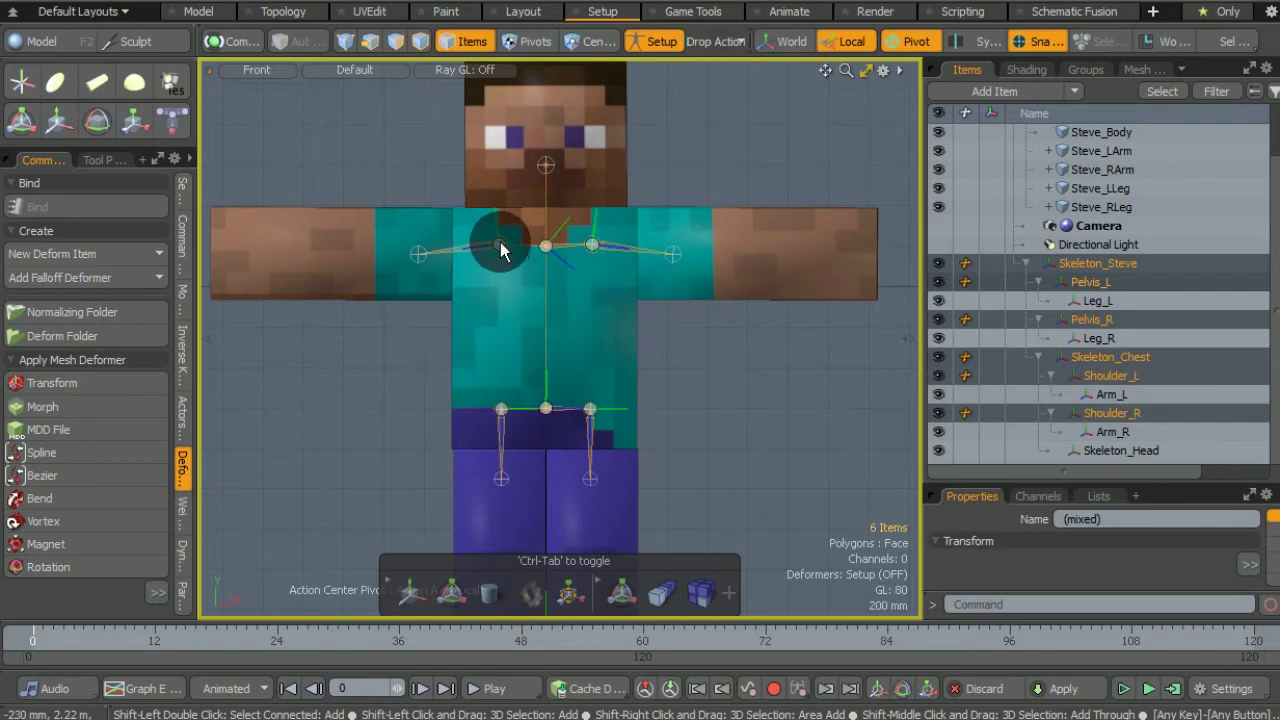
pyautogui.keyDown('shift'); pyautogui.click(612, 316); pyautogui.keyUp('shift')
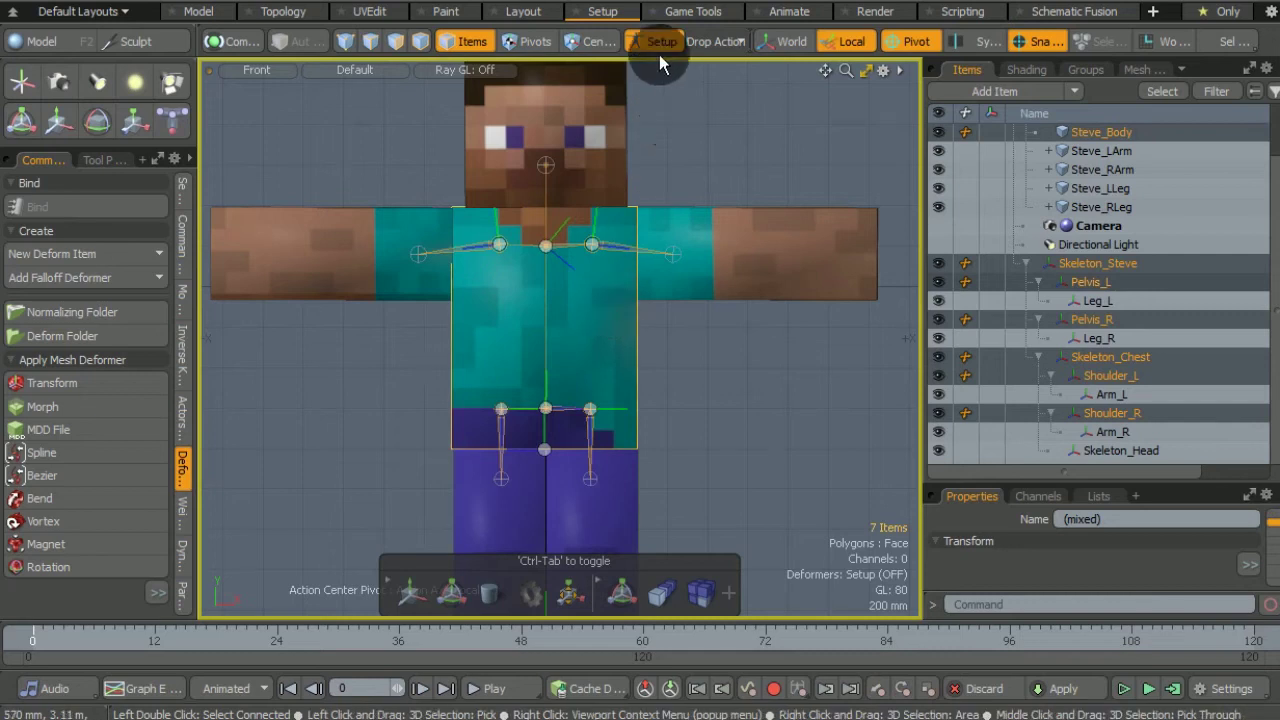
# Step: Rigidly bind Steve_Body to the selected torso joints, then deselect everything
pyautogui.click(661, 42)
pyautogui.click(661, 42)
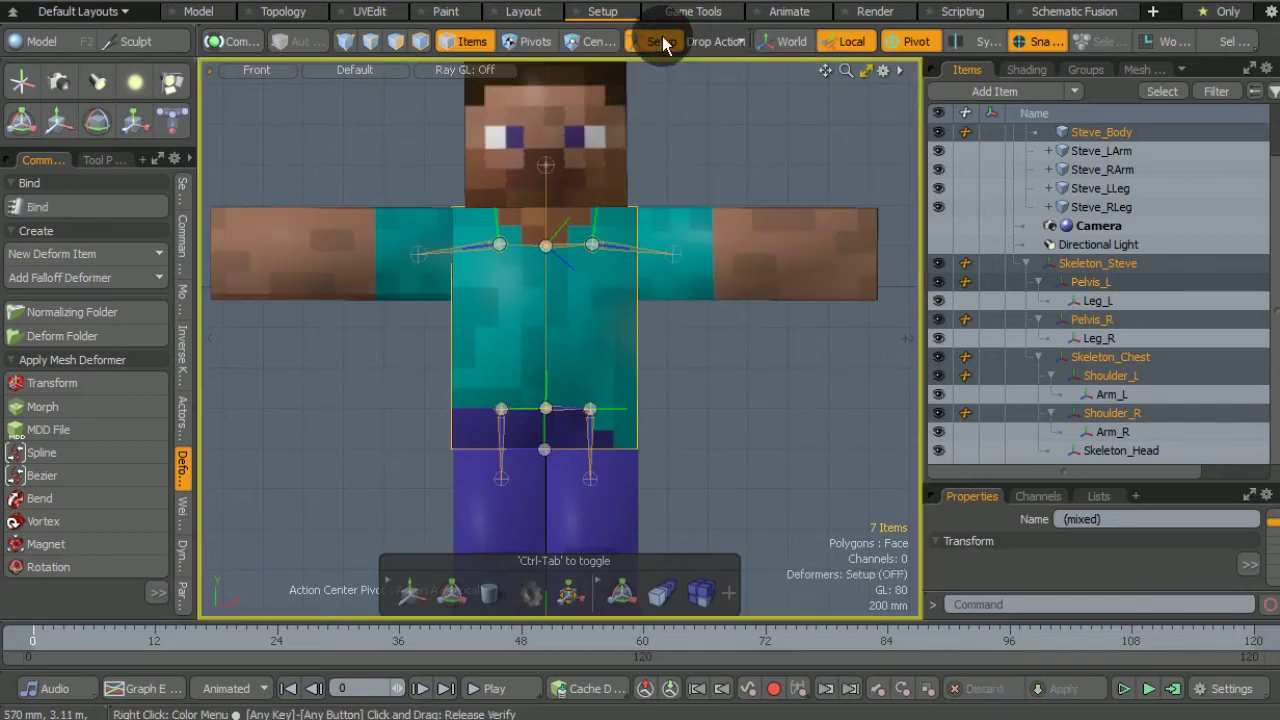
pyautogui.click(152, 206)
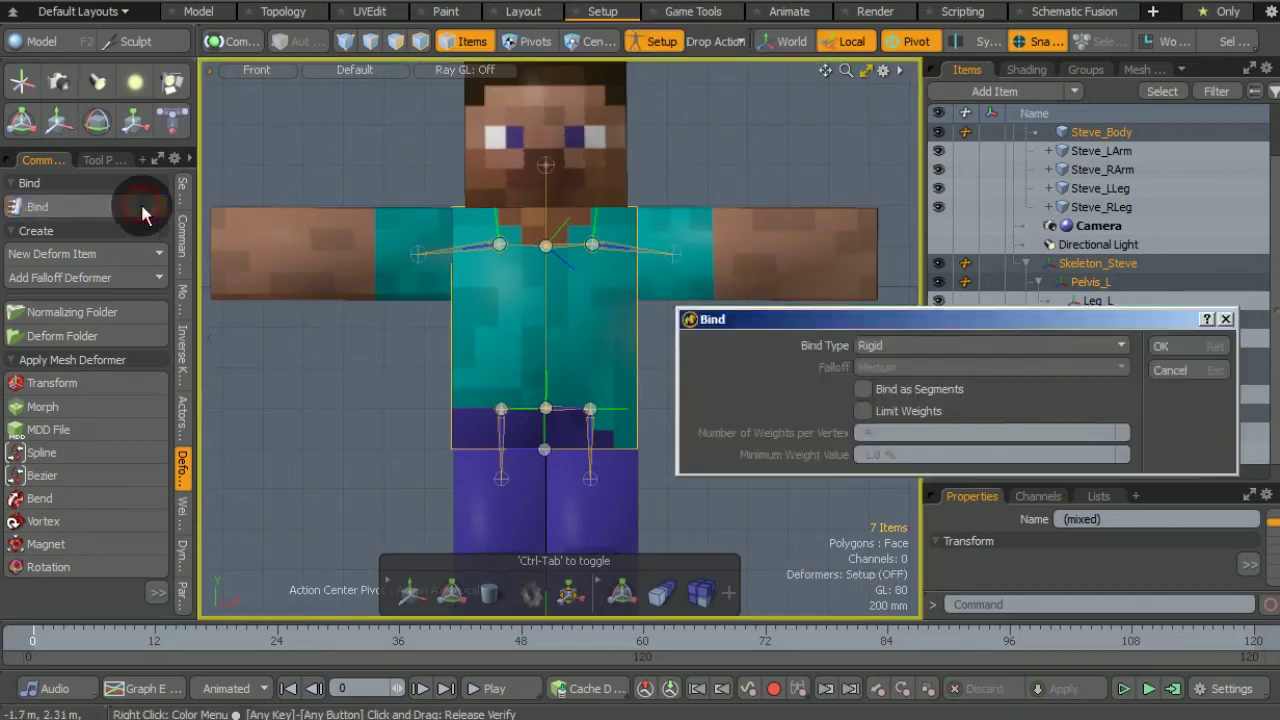
pyautogui.click(1180, 350)
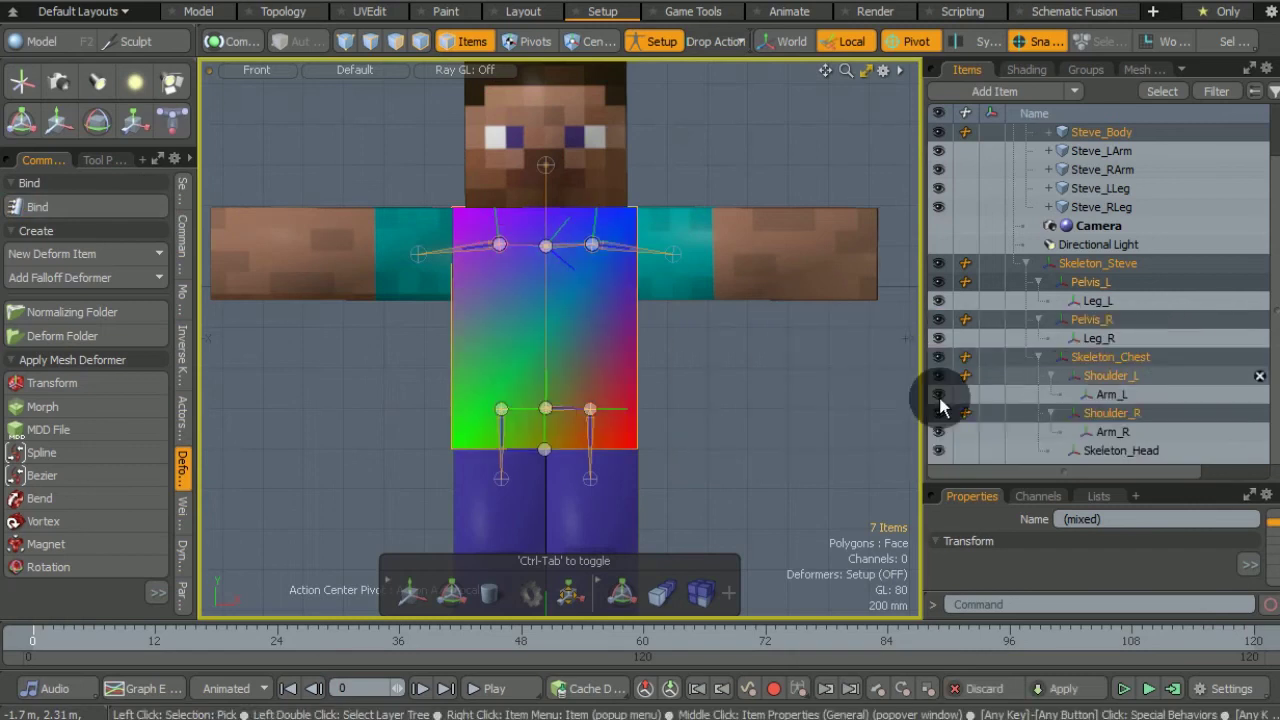
pyautogui.click(765, 385)
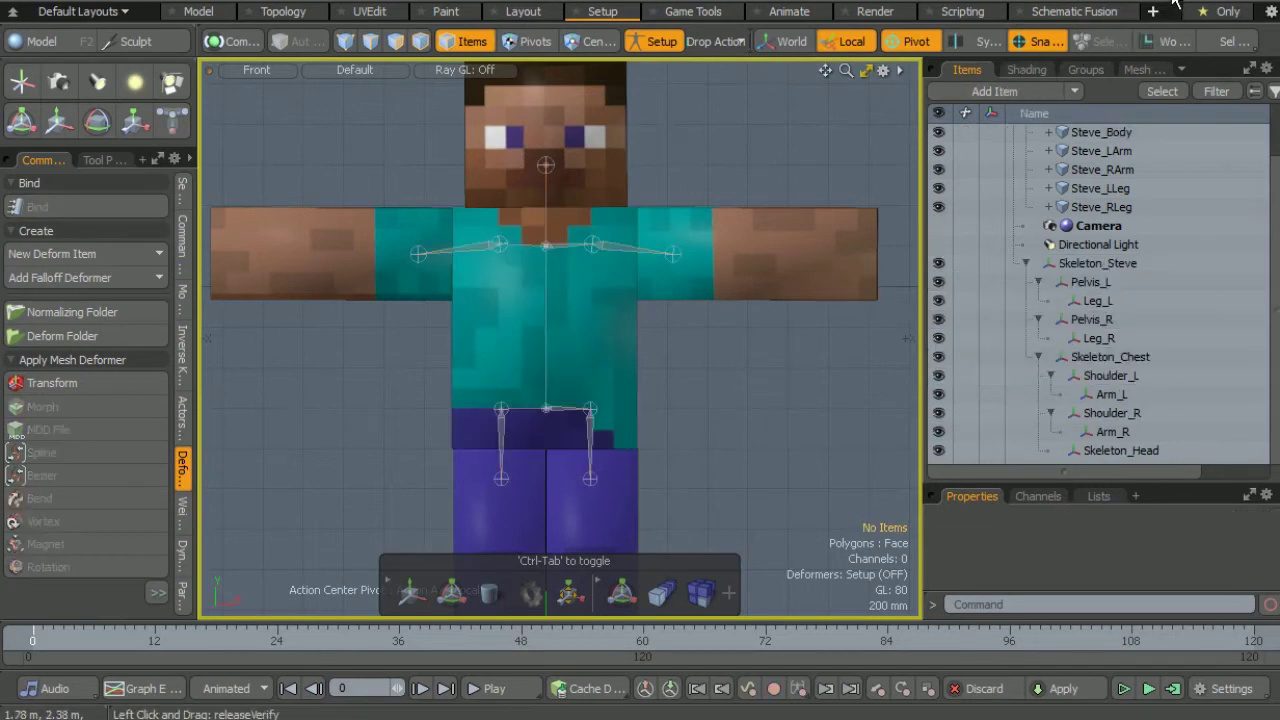
# Step: Turn off Setup so deformers apply, and view Steve in Perspective facing forward
pyautogui.click(660, 44)
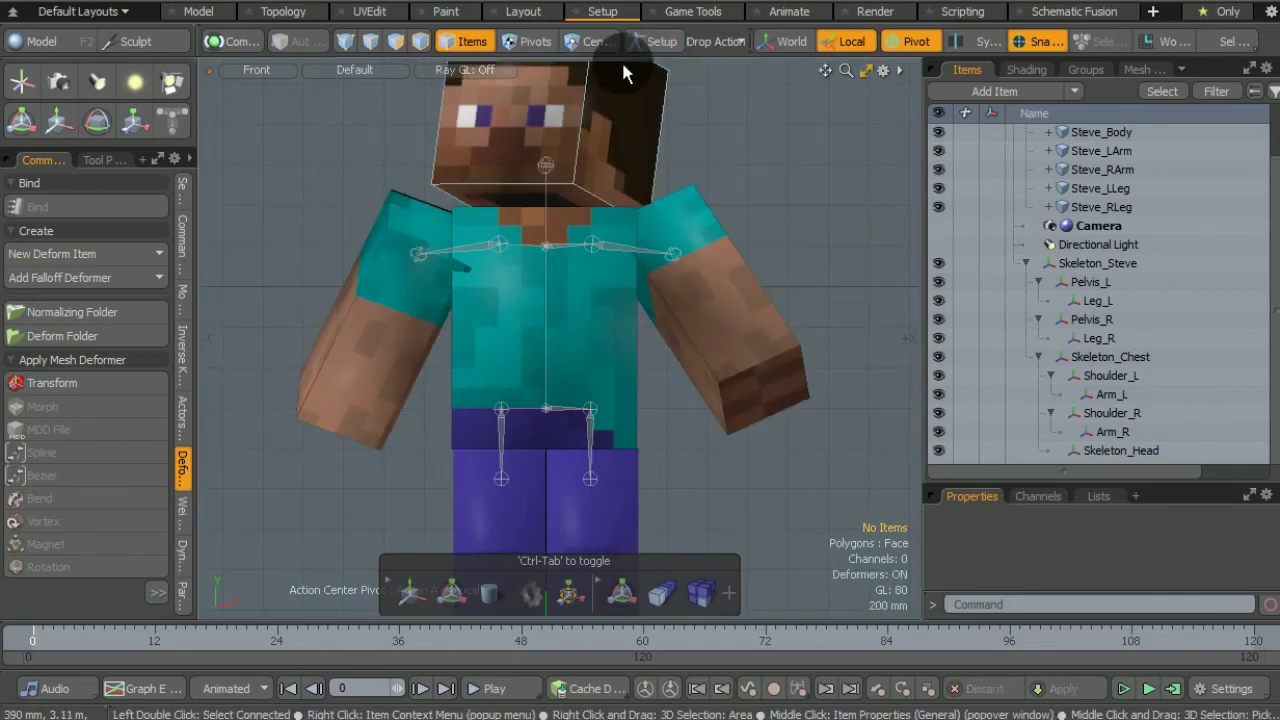
pyautogui.click(284, 77)
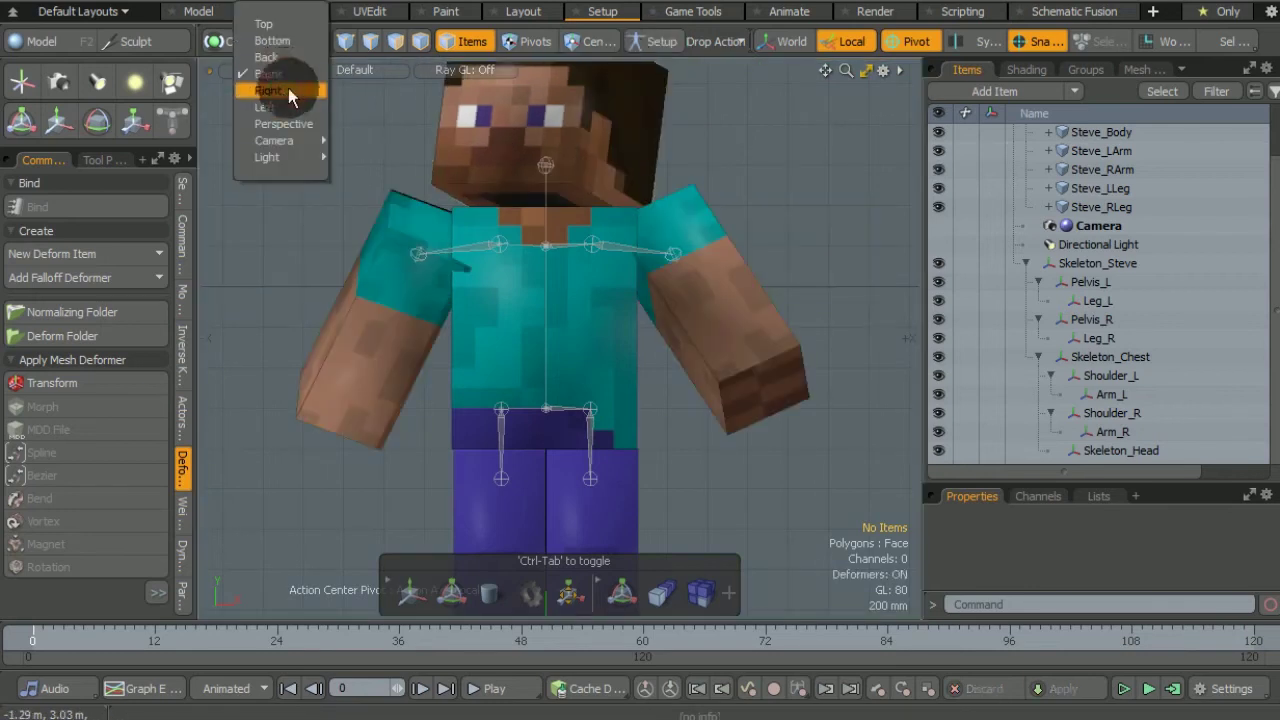
pyautogui.click(296, 122)
pyautogui.moveTo(825, 71); pyautogui.dragTo(805, 74)
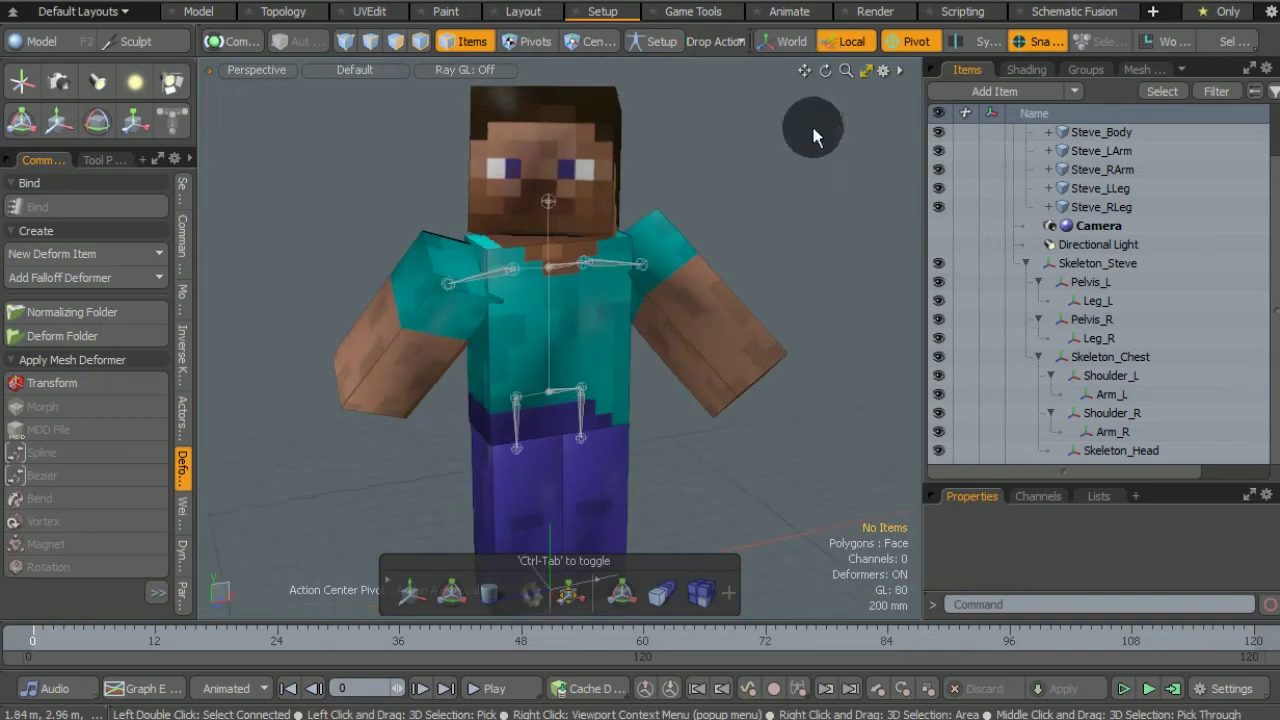
# Step: Rotate the Leg_R joint to swing the right leg up from its hip, to about -51°
pyautogui.click(519, 453)
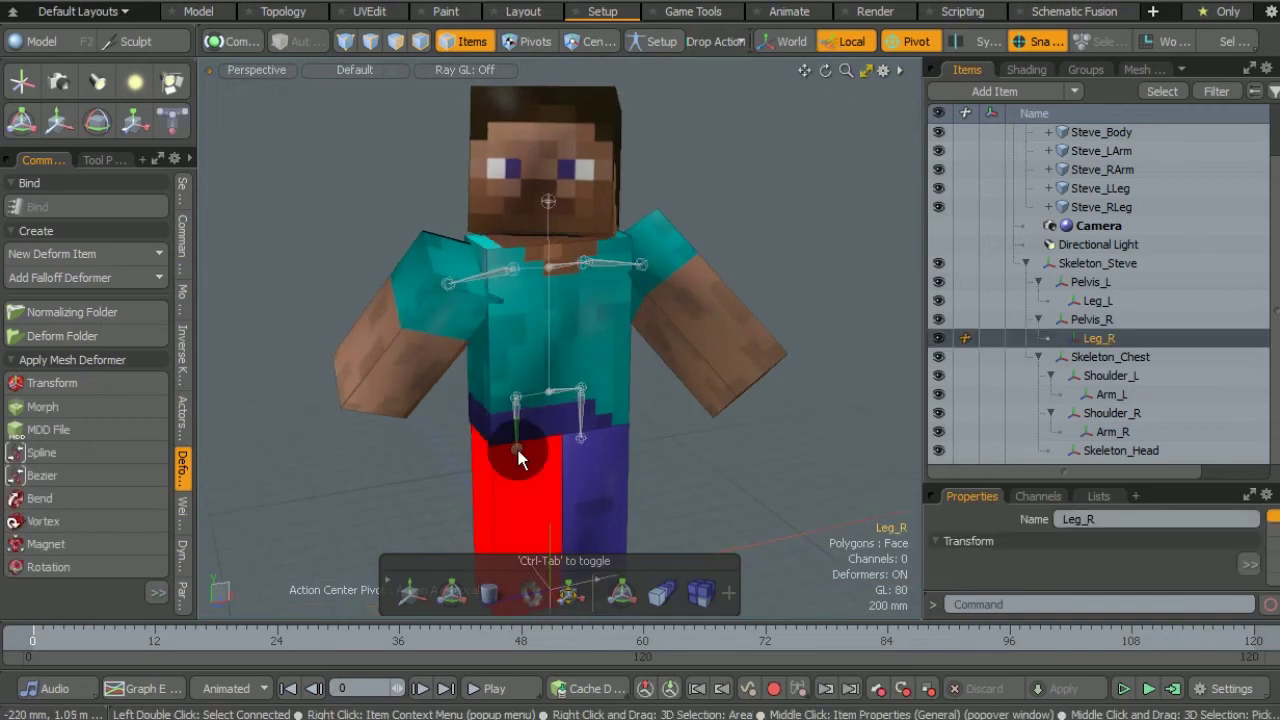
pyautogui.click(94, 122)
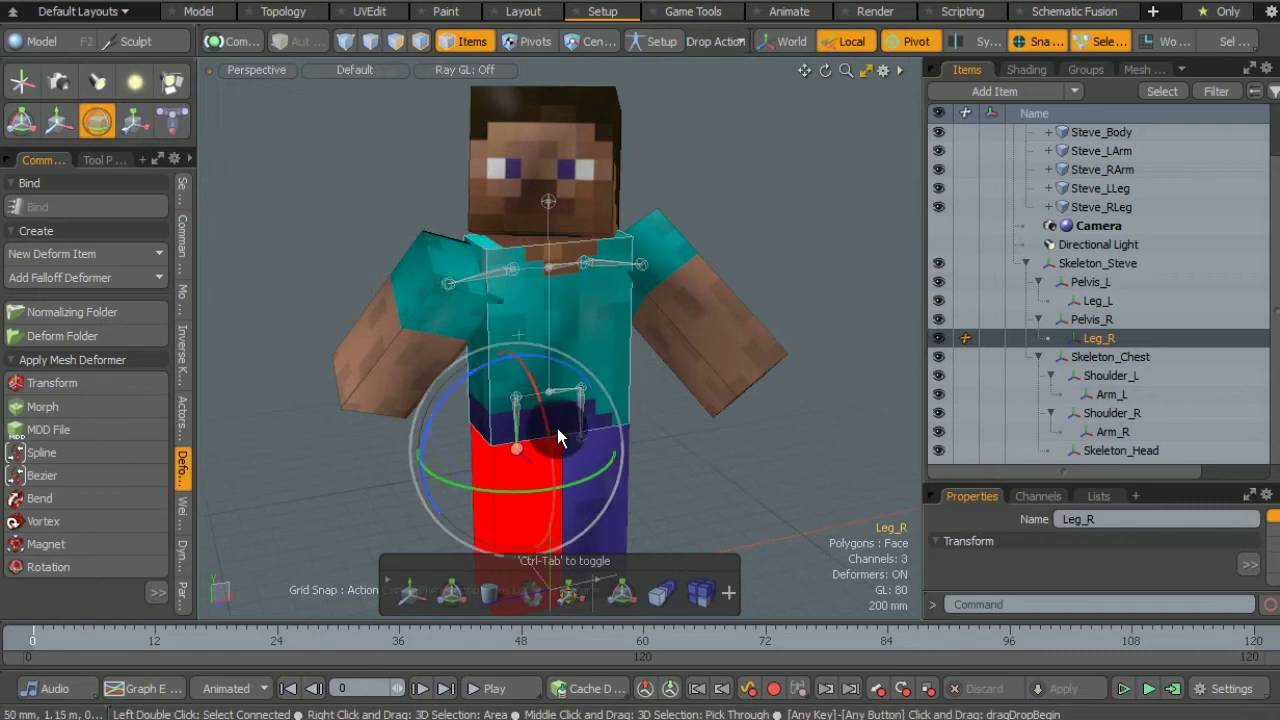
pyautogui.moveTo(550, 430); pyautogui.dragTo(514, 374)
pyautogui.moveTo(517, 348); pyautogui.dragTo(616, 400)
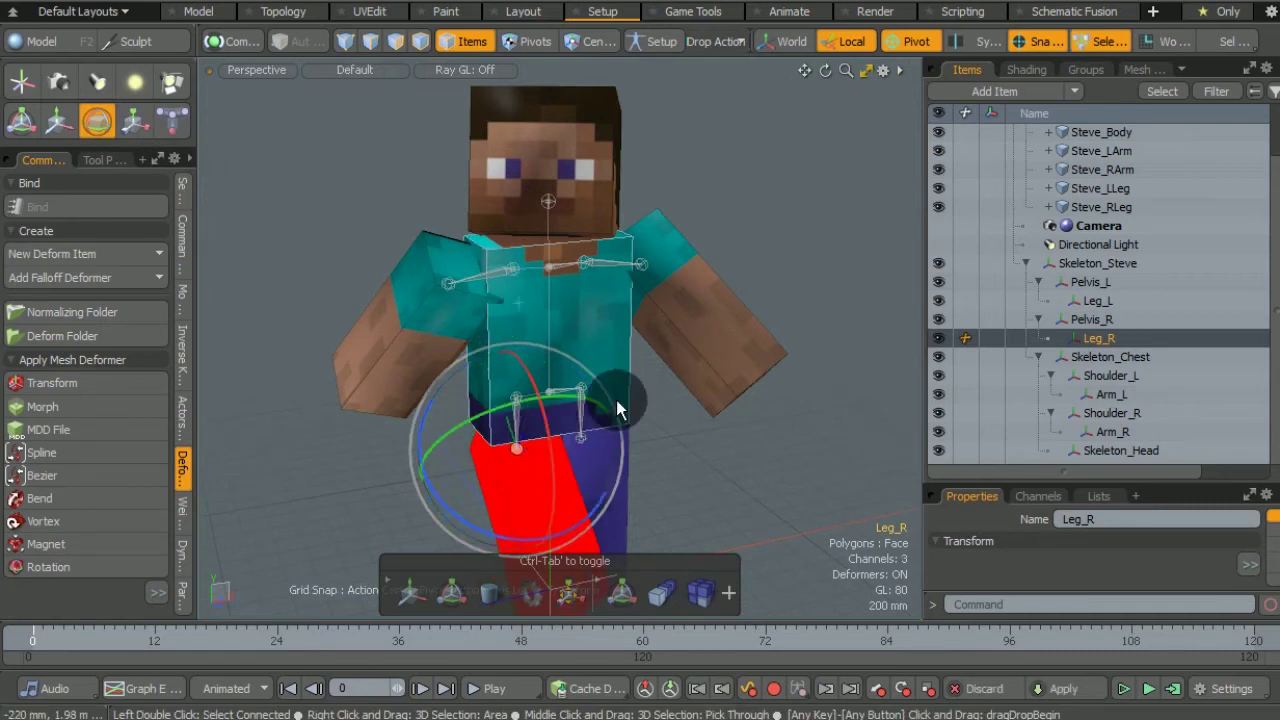
# Step: Rotate the Leg_L joint to swing the left leg outward from its hip
pyautogui.click(583, 447)
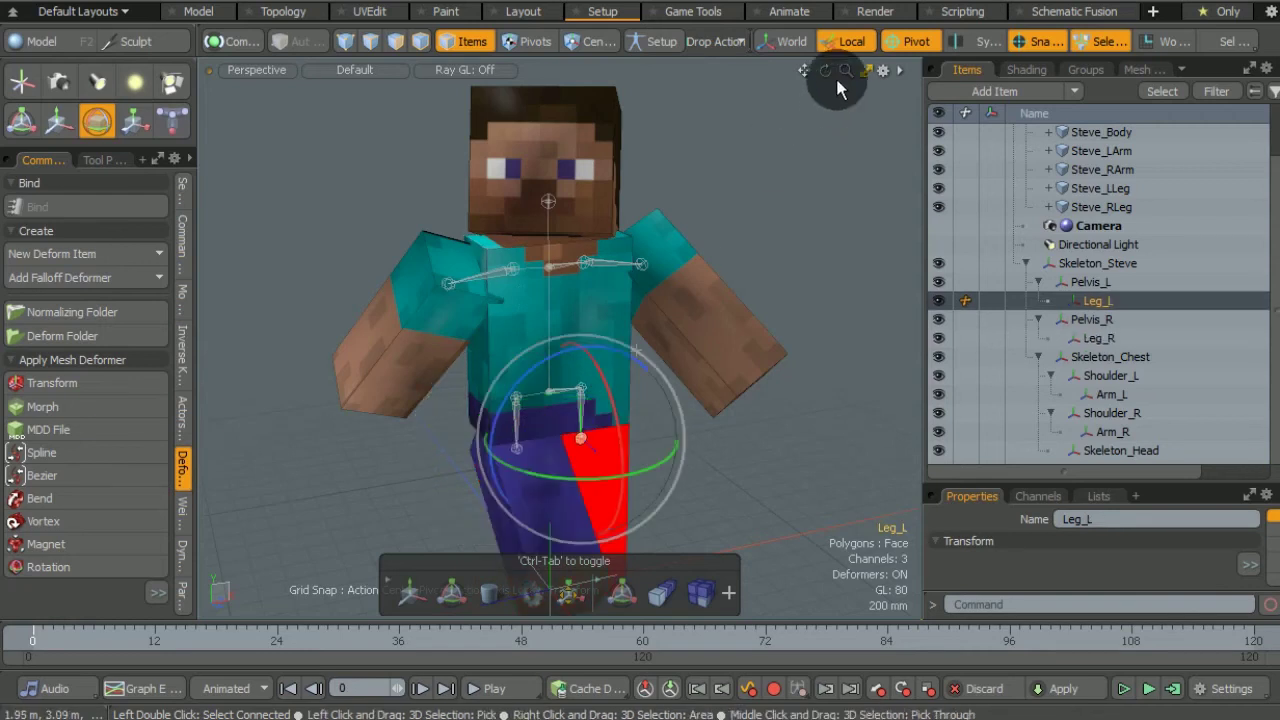
pyautogui.moveTo(833, 69); pyautogui.dragTo(806, 69)
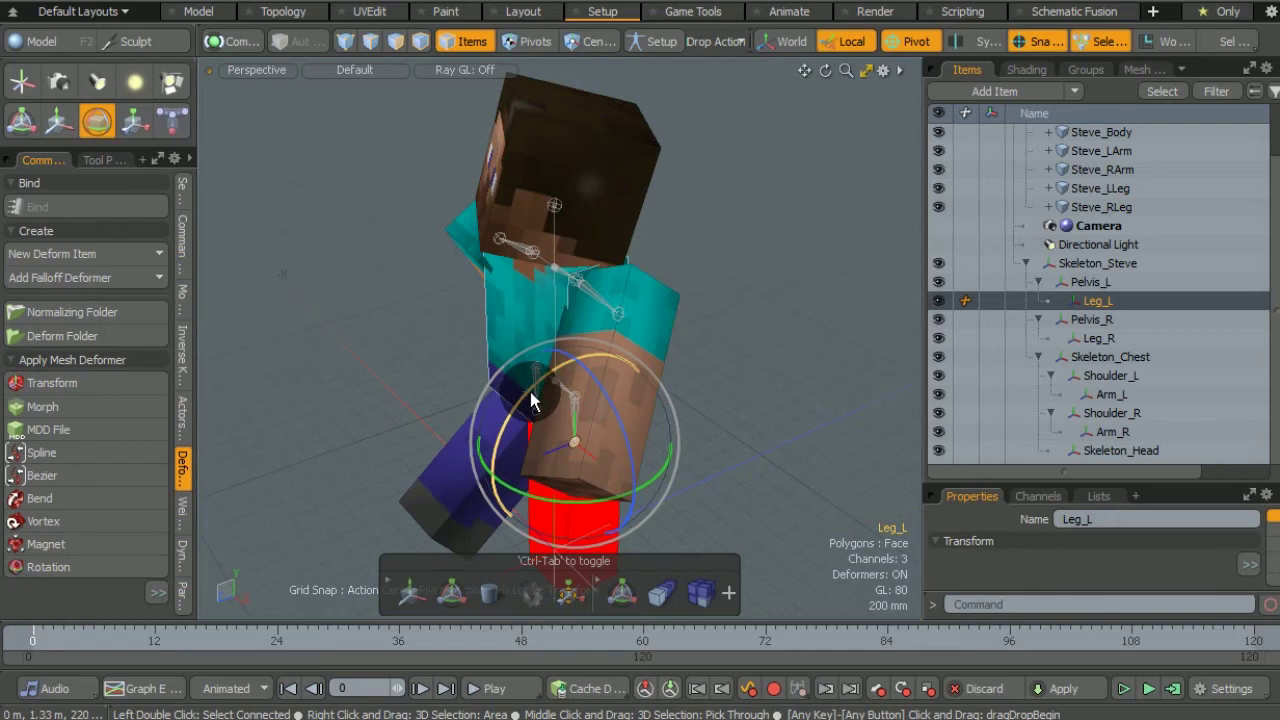
pyautogui.moveTo(534, 400); pyautogui.dragTo(585, 505)
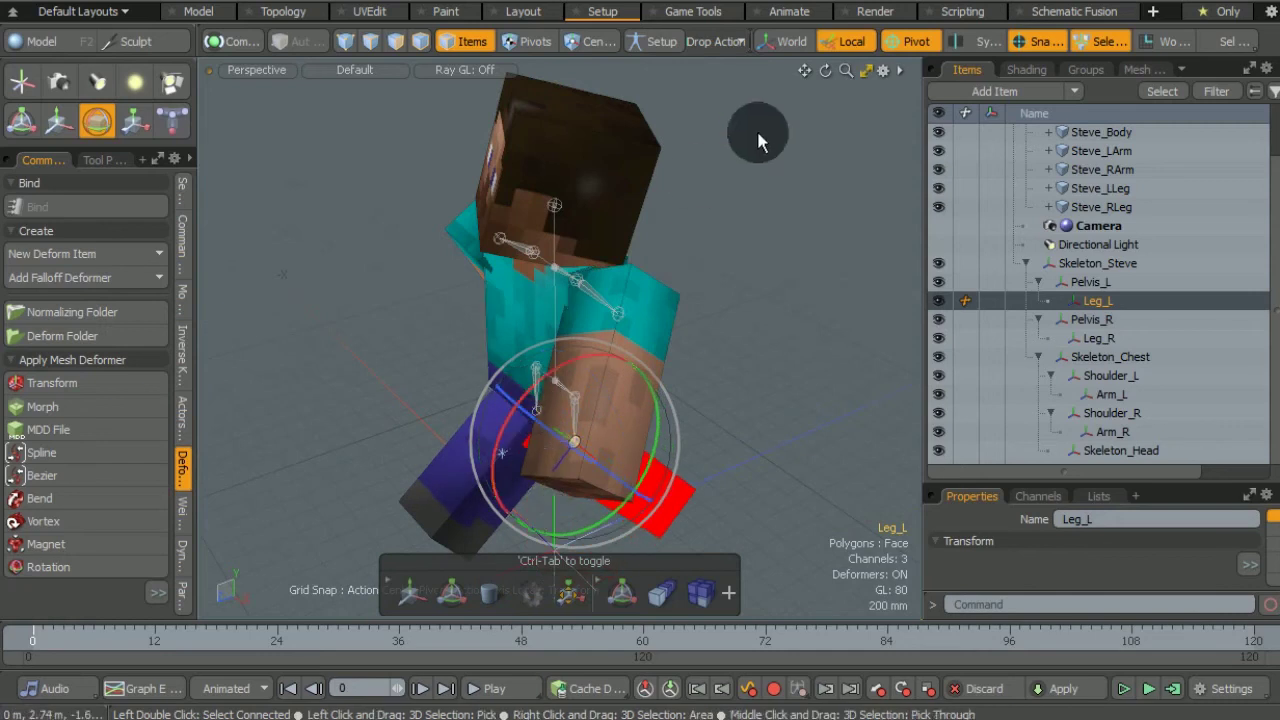
pyautogui.moveTo(826, 69); pyautogui.dragTo(824, 72)
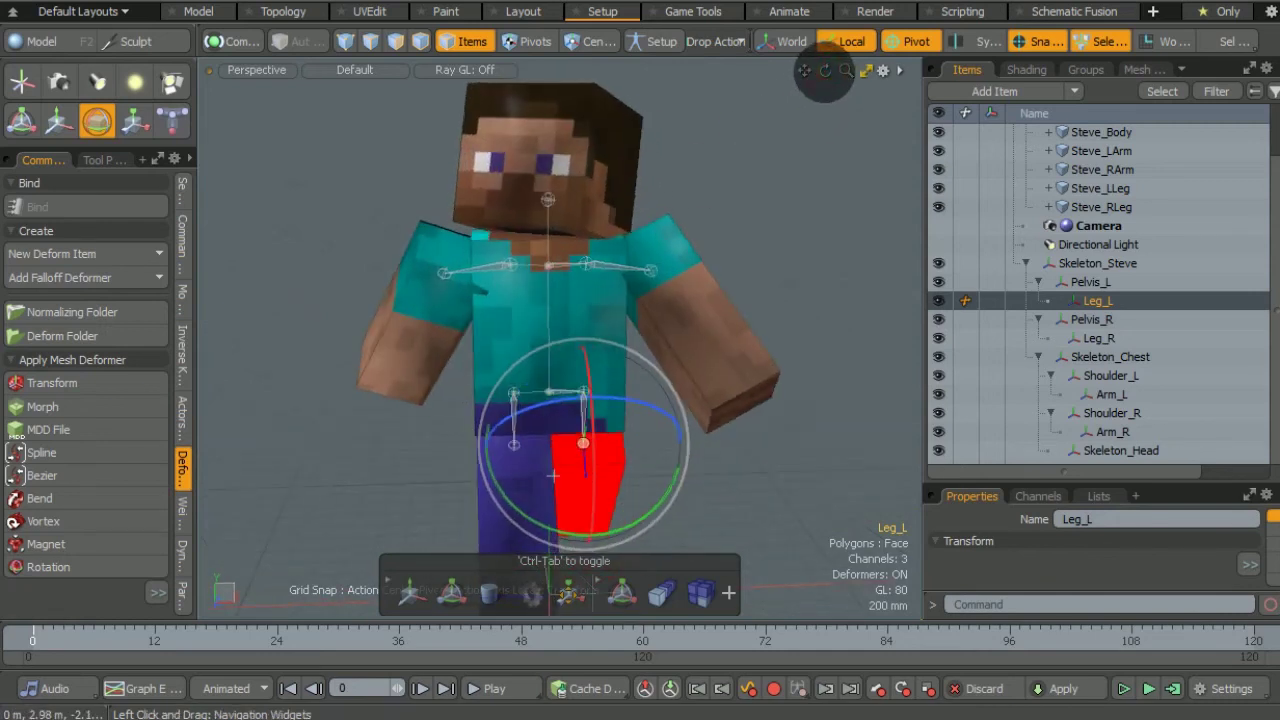
pyautogui.click(810, 193)
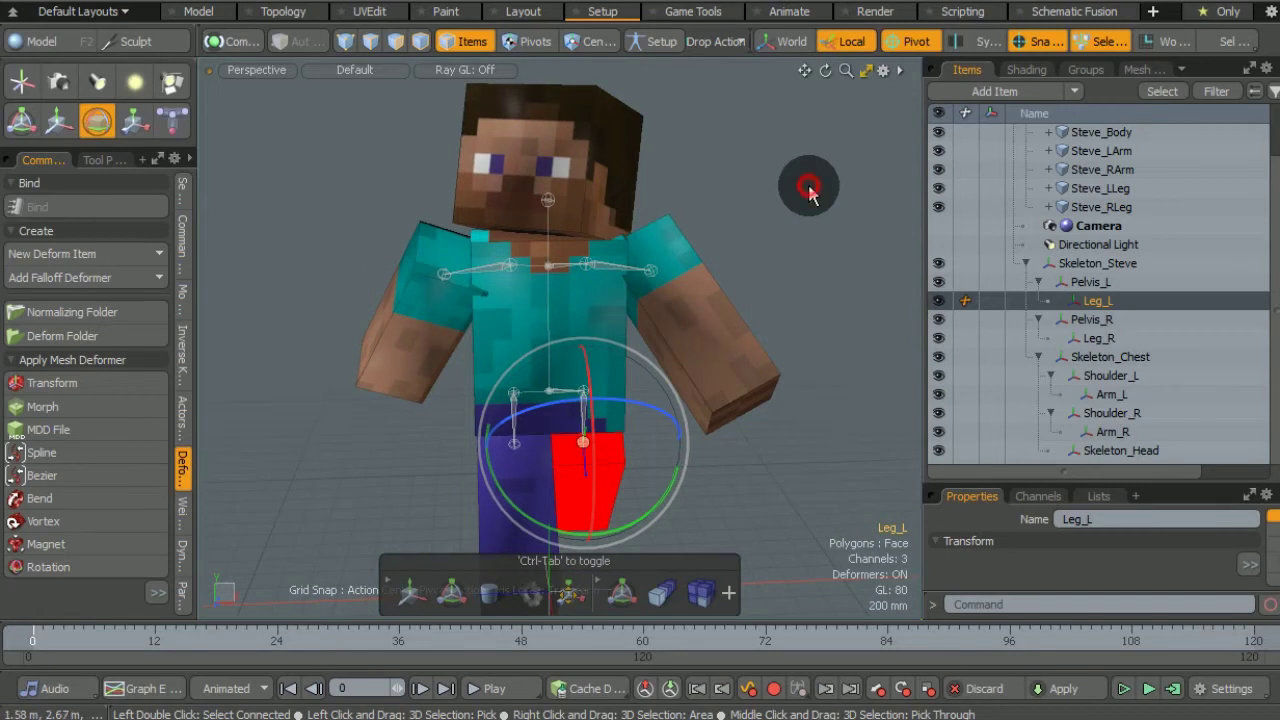
pyautogui.click(97, 121)
# Step: Twist the whole body about the vertical axis at the root Skeleton_Steve, then deselect all
pyautogui.click(550, 266)
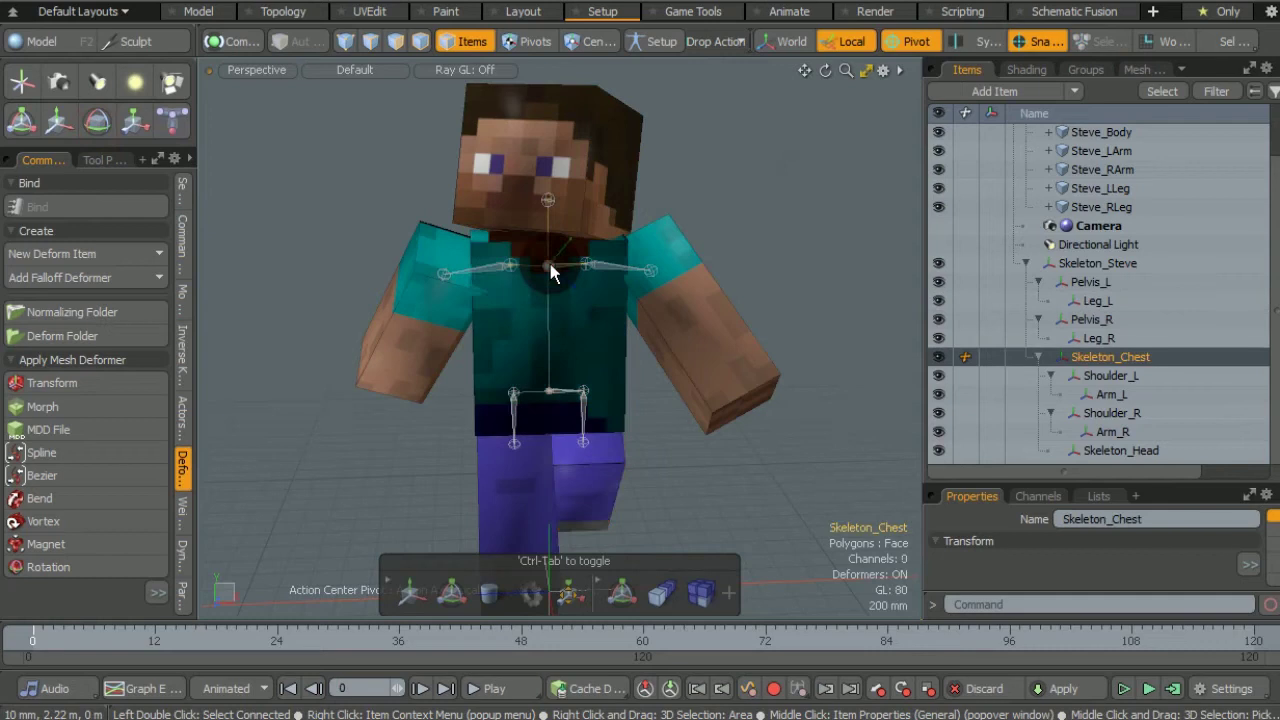
pyautogui.click(96, 128)
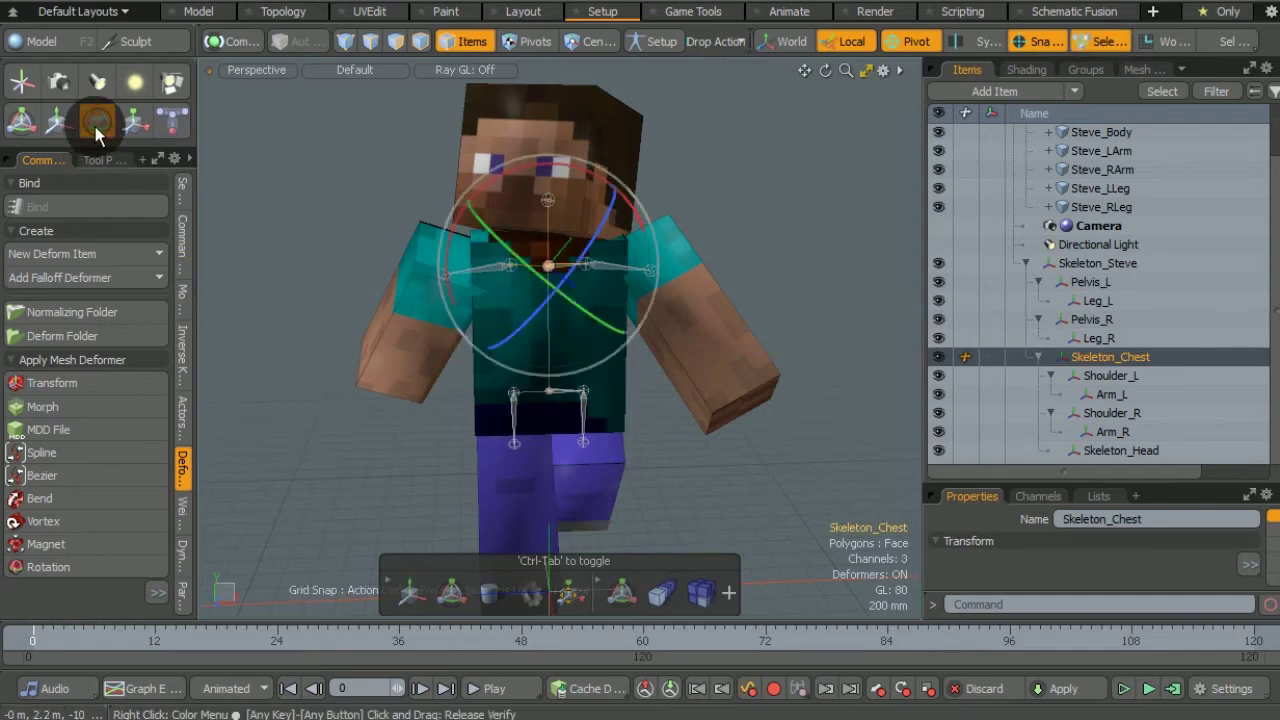
pyautogui.click(96, 128)
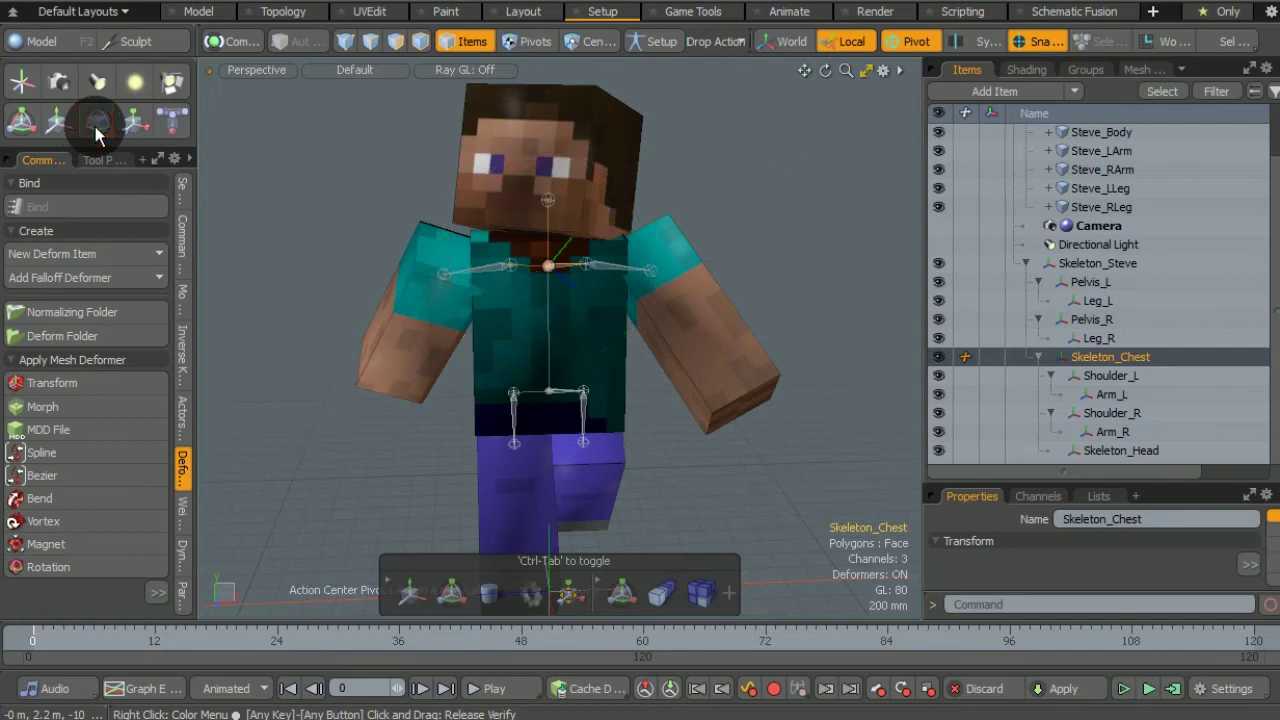
pyautogui.click(551, 389)
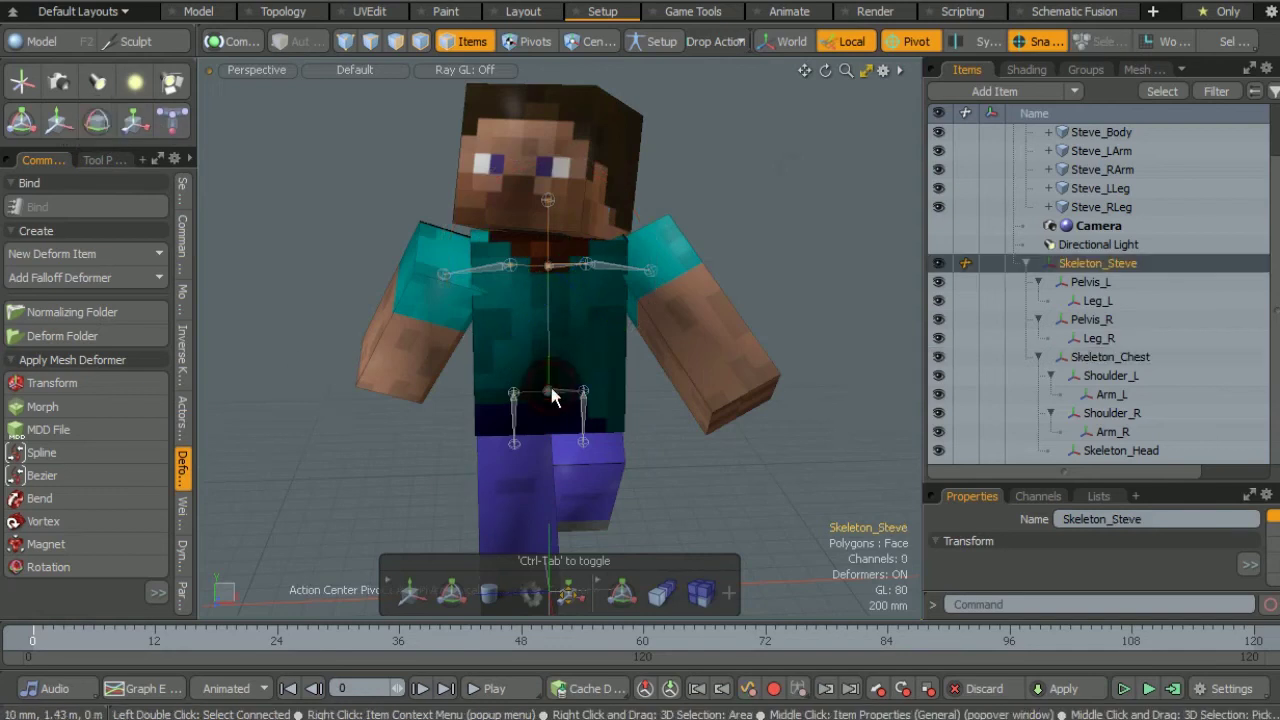
pyautogui.click(100, 124)
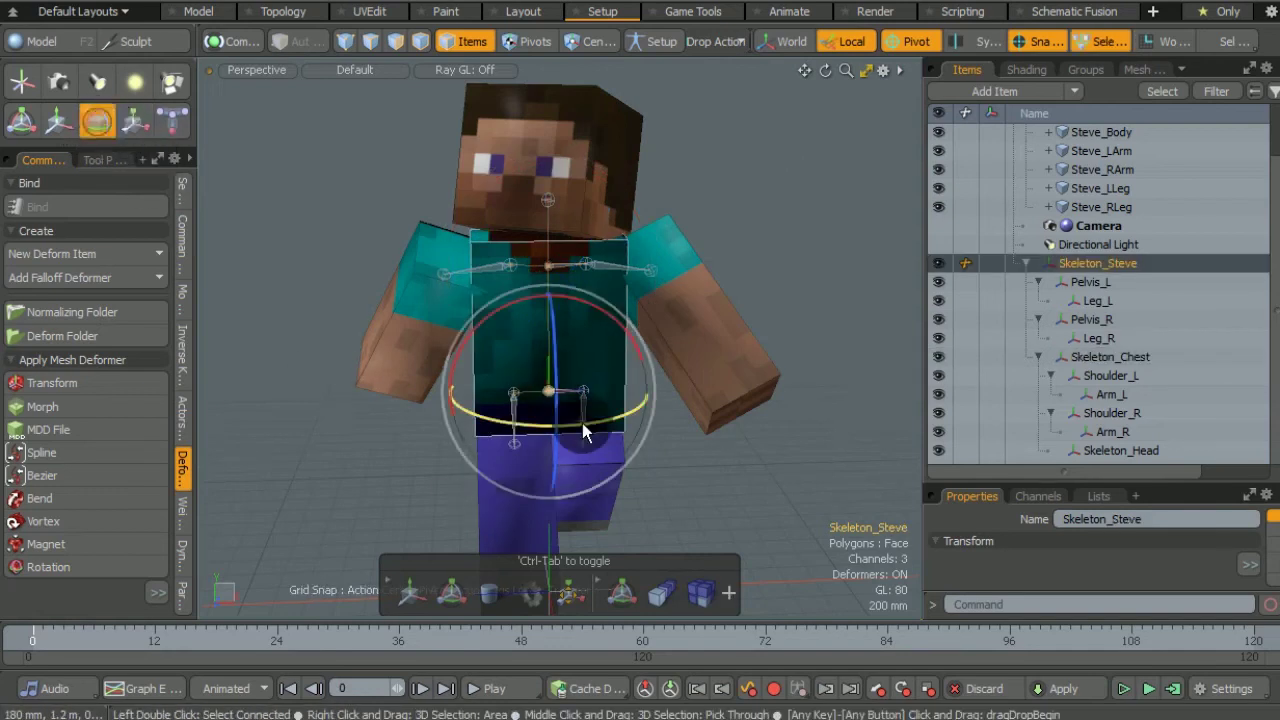
pyautogui.moveTo(609, 424); pyautogui.dragTo(550, 392)
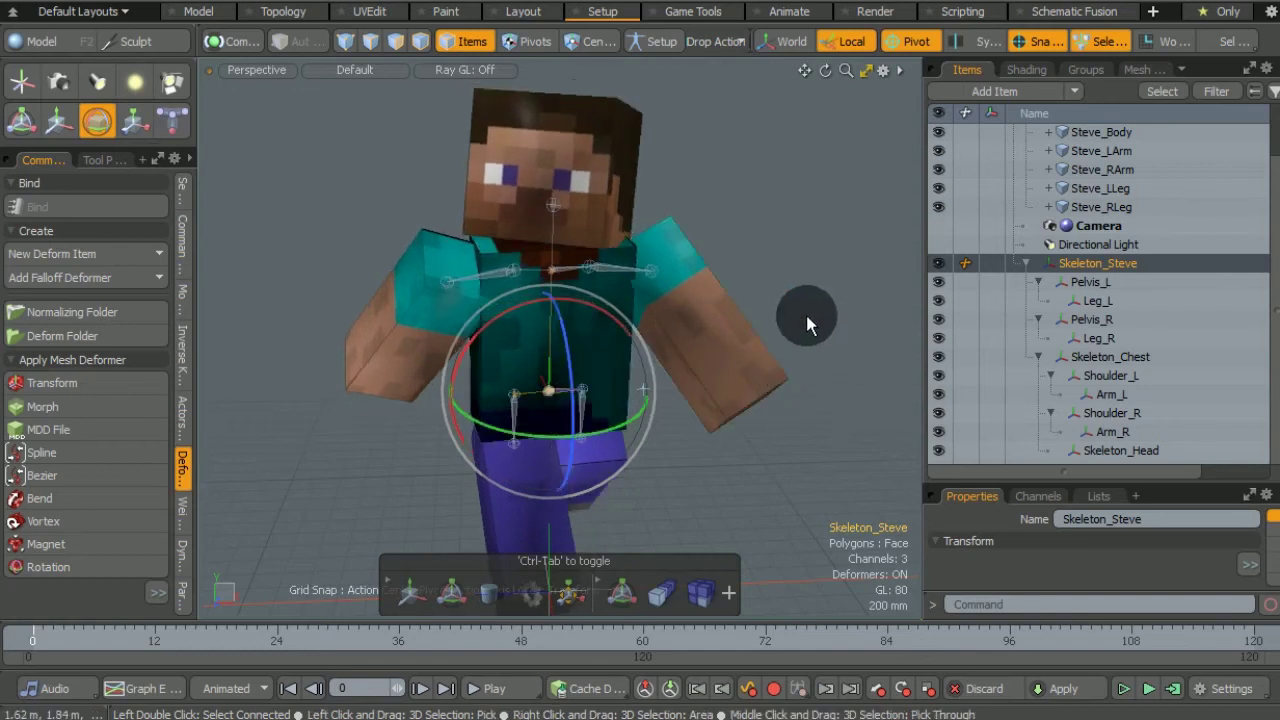
pyautogui.click(86, 125)
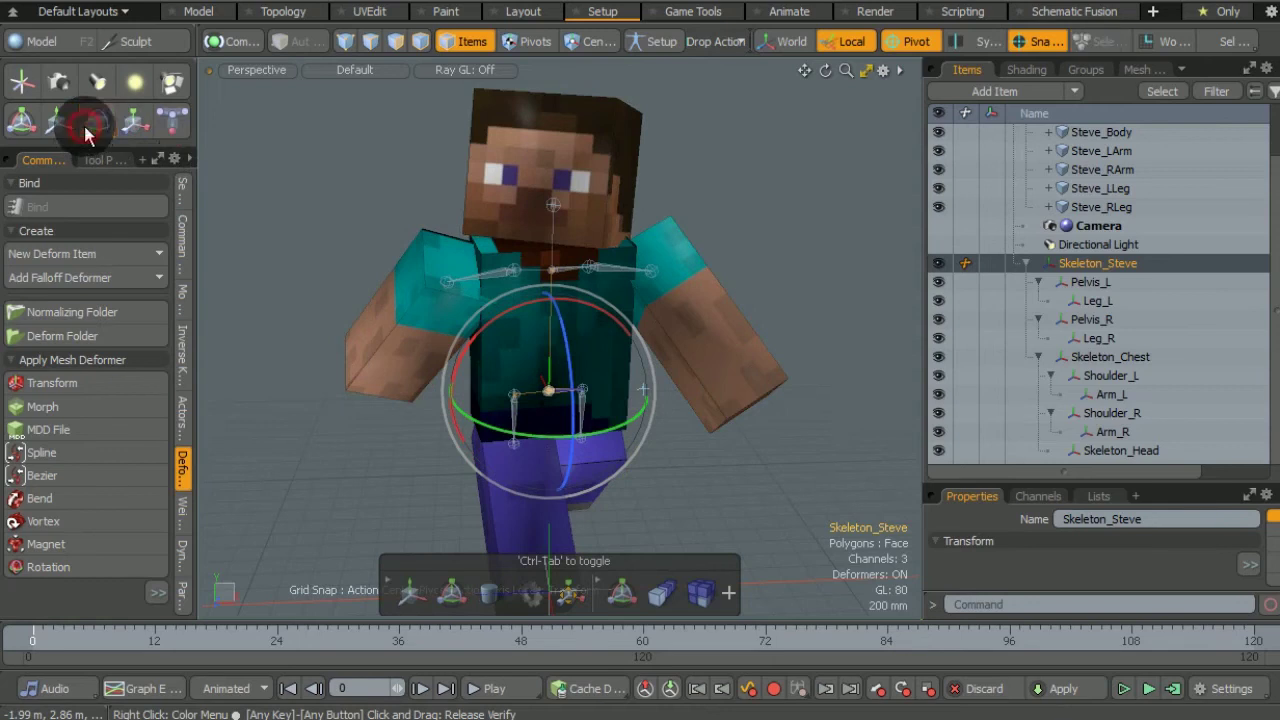
pyautogui.click(827, 274)
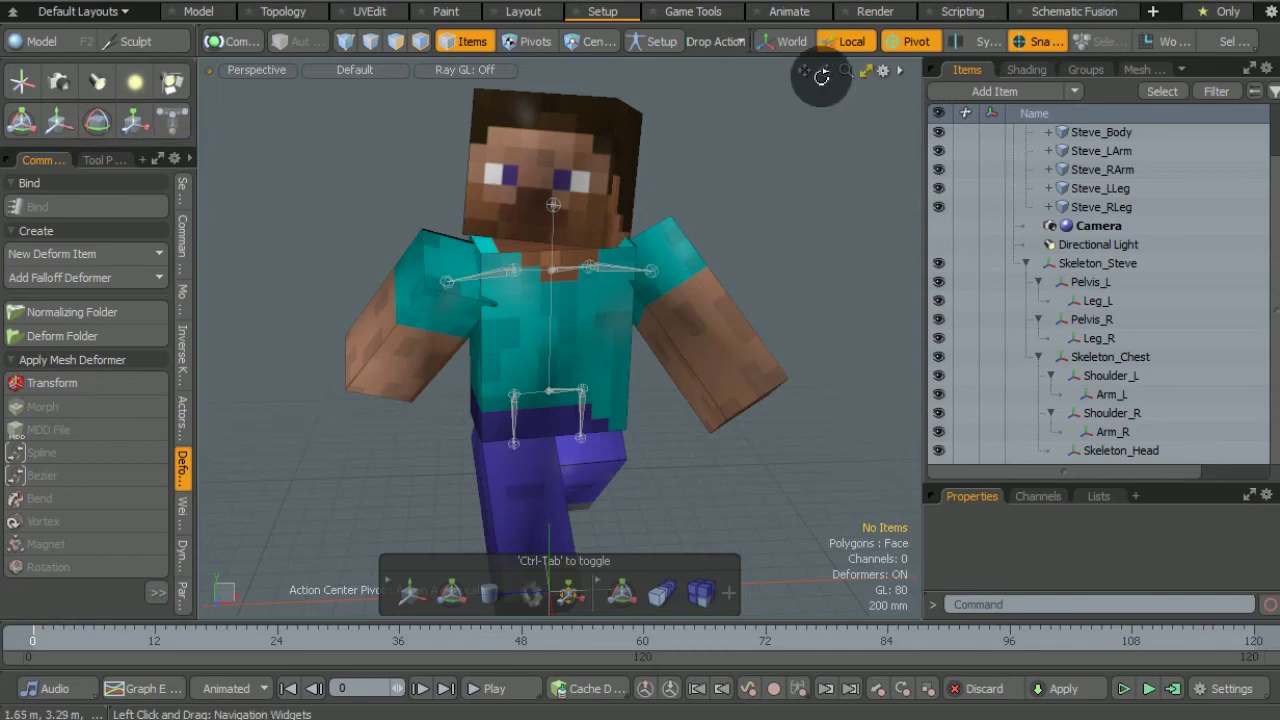
pyautogui.moveTo(823, 72)
pyautogui.mouseDown()
pyautogui.moveTo(846, 77)
pyautogui.moveTo(826, 73)
pyautogui.mouseUp()
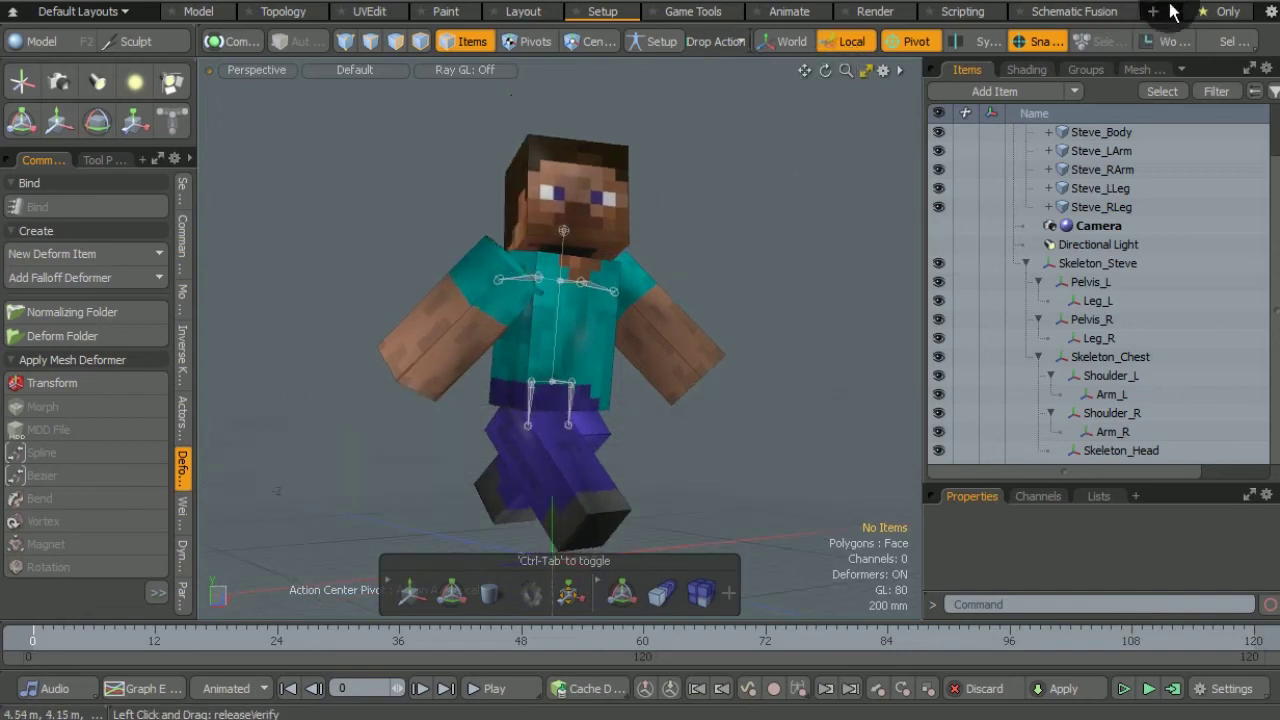
# Step: Return to Setup's rest pose and zoom in on the hips and legs in Front view
pyautogui.click(652, 48)
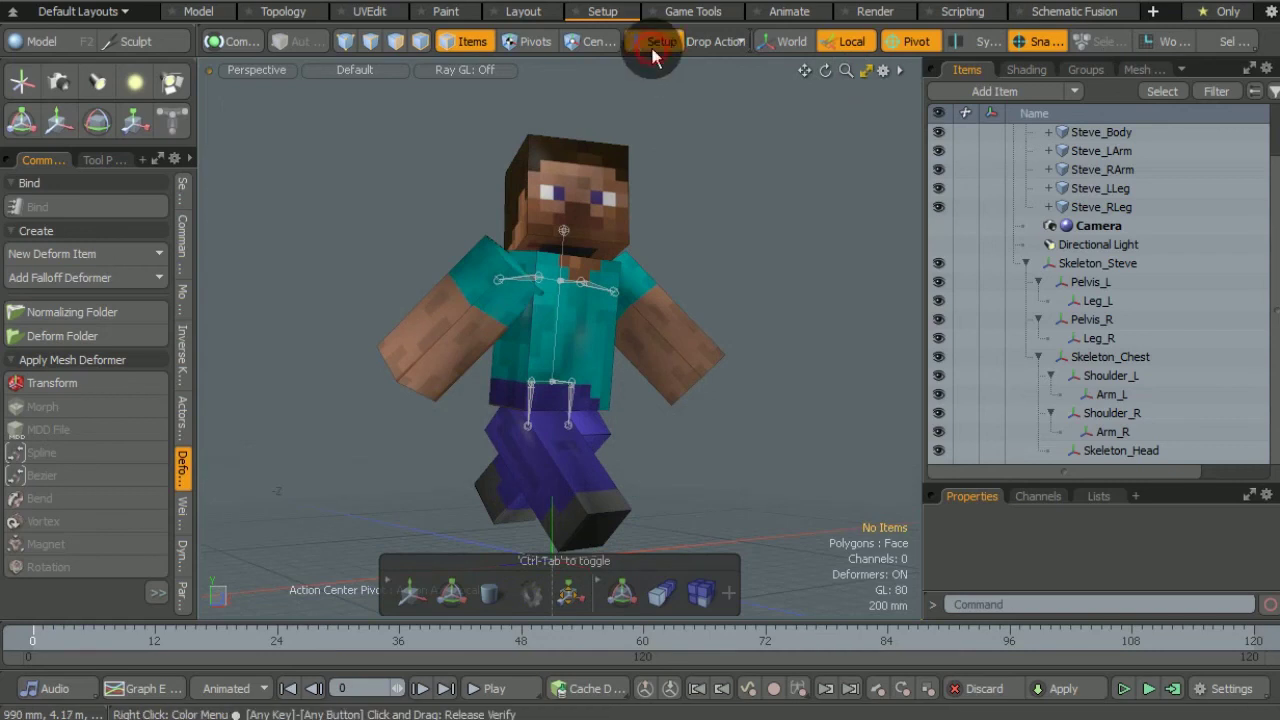
pyautogui.click(268, 72)
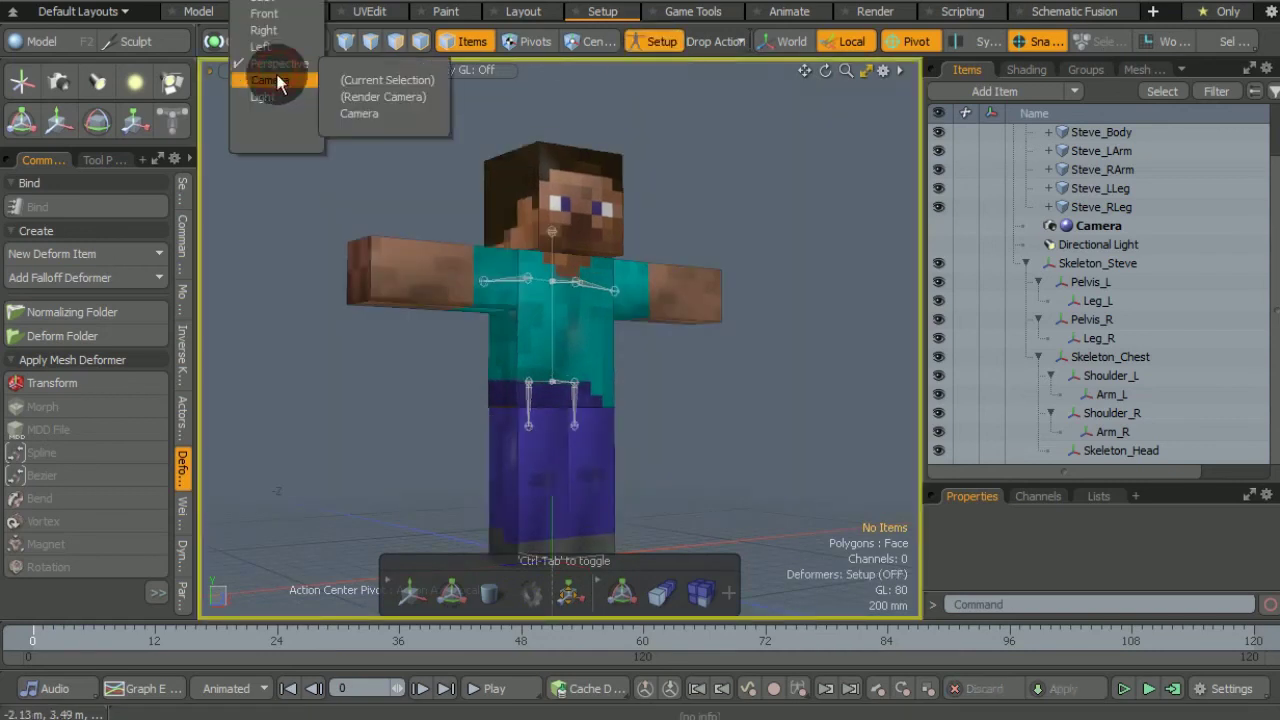
pyautogui.click(290, 15)
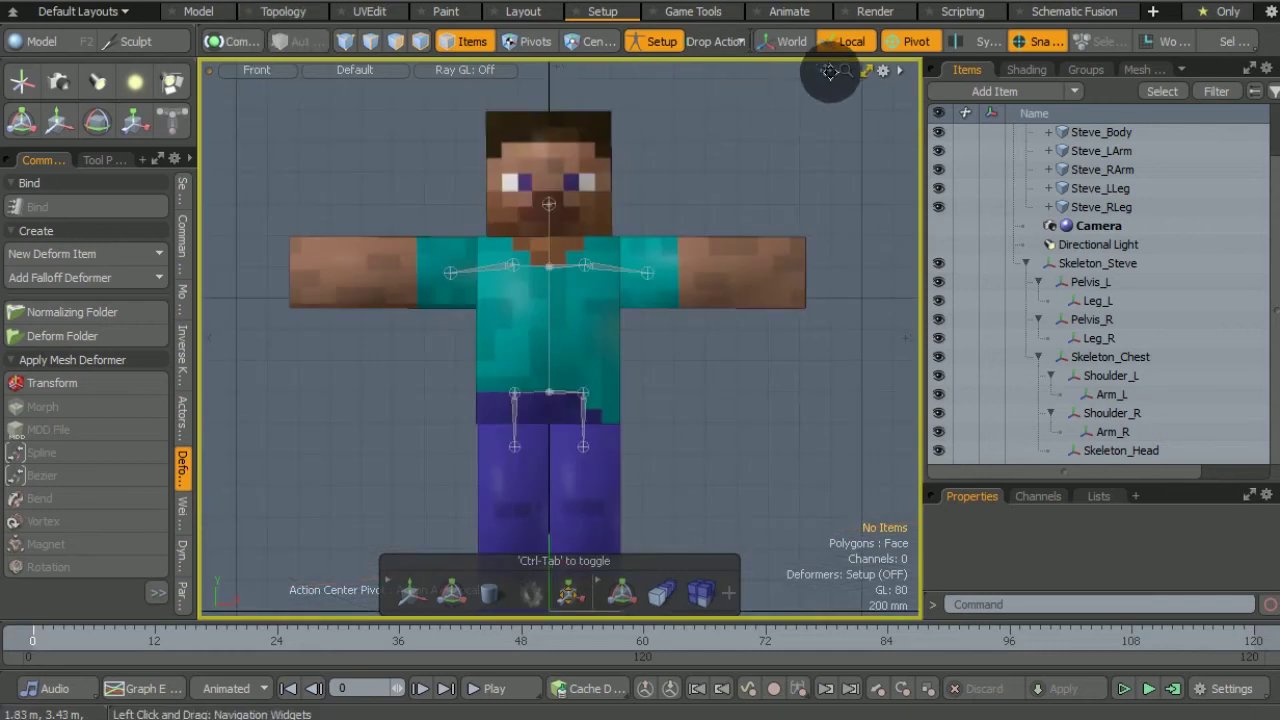
pyautogui.moveTo(829, 63)
pyautogui.mouseDown()
pyautogui.moveTo(829, 78)
pyautogui.moveTo(846, 66)
pyautogui.mouseUp()
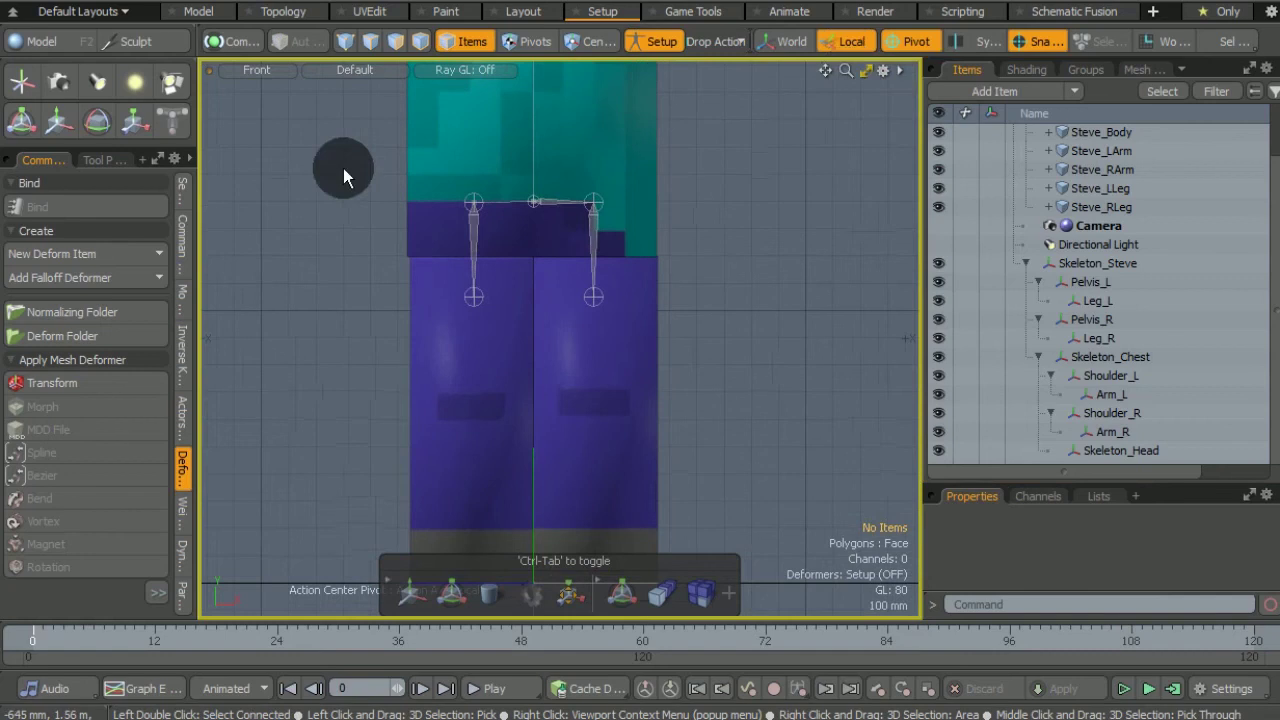
# Step: Select root Skeleton_Steve and set the Draw Skeleton Mode to Edit
pyautogui.click(182, 192)
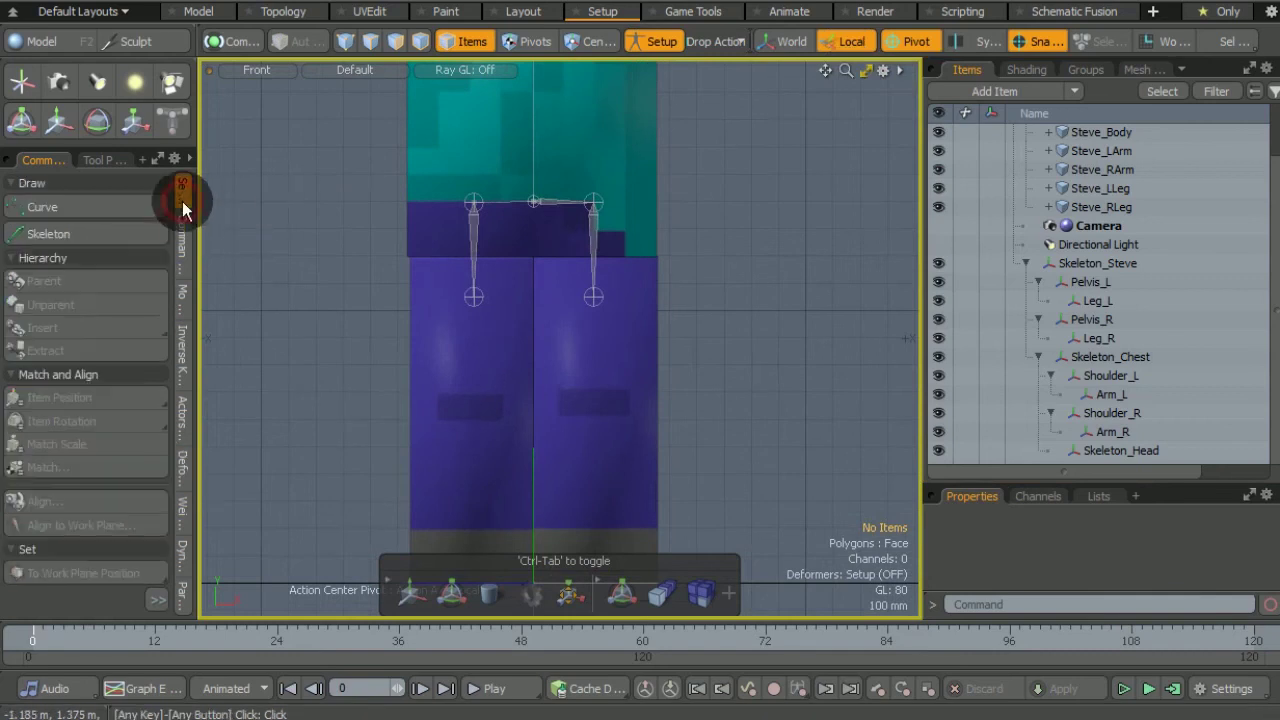
pyautogui.click(1090, 268)
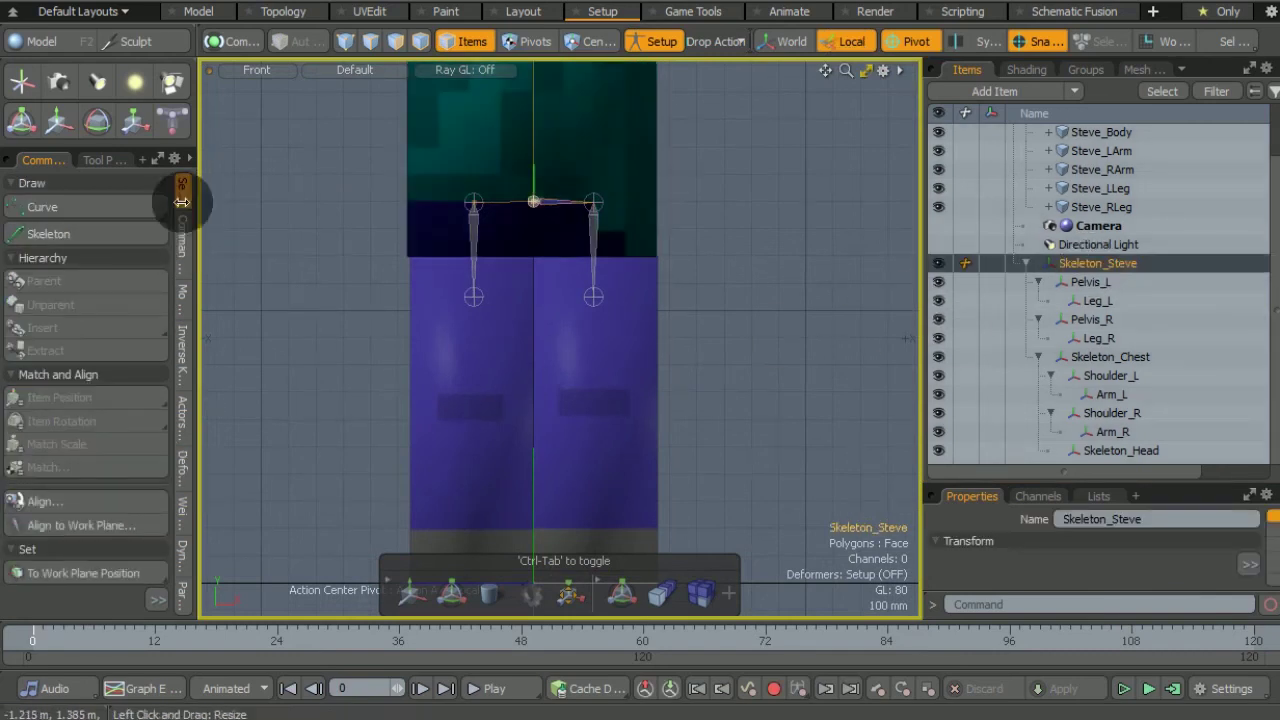
pyautogui.click(101, 232)
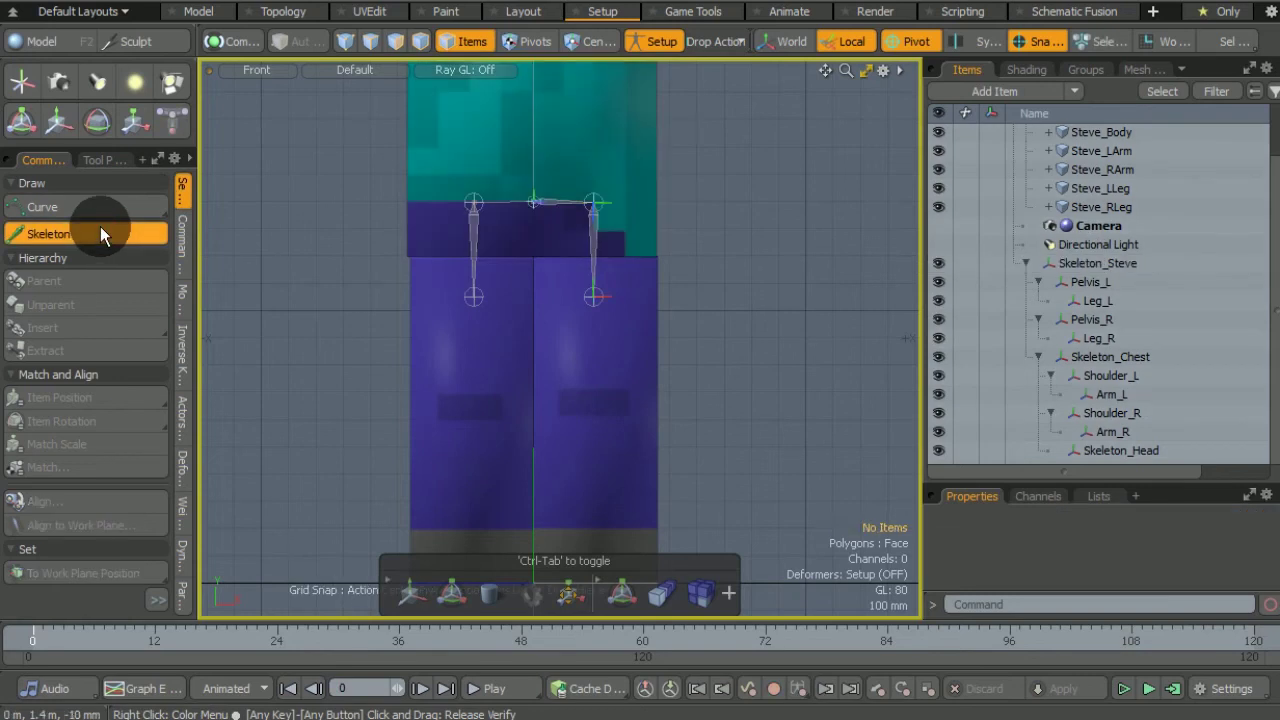
pyautogui.click(102, 161)
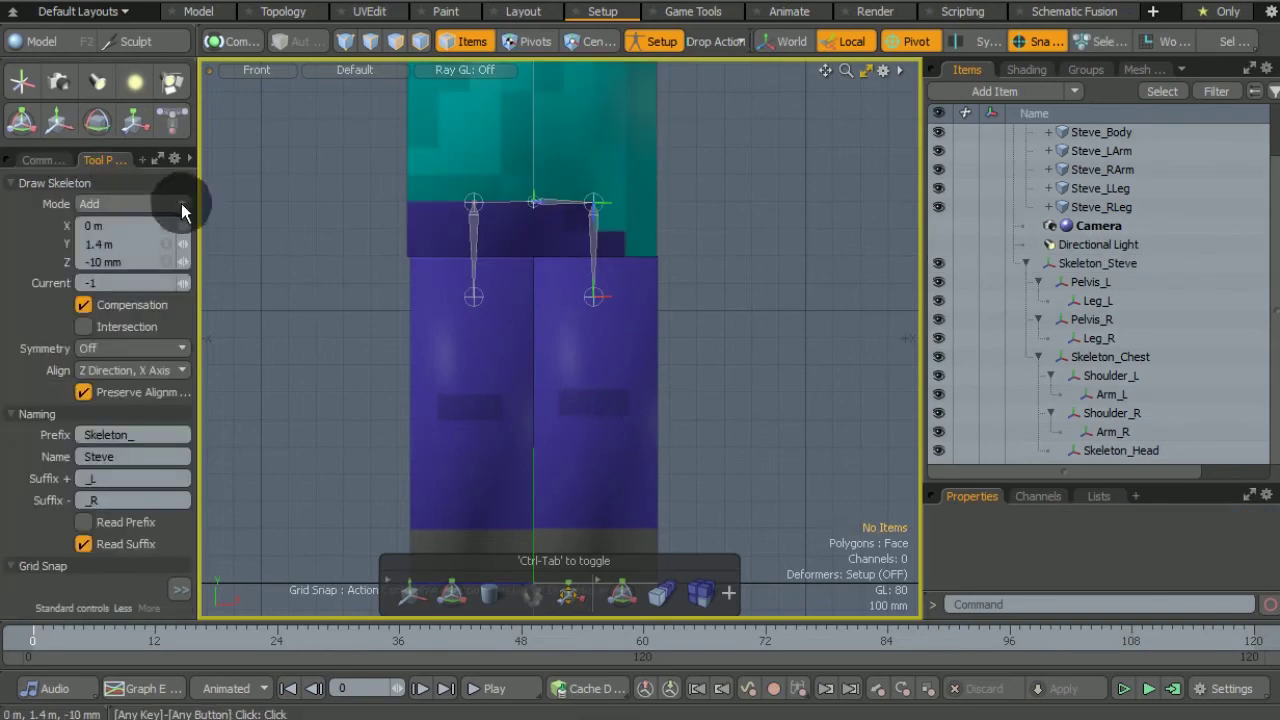
pyautogui.click(182, 208)
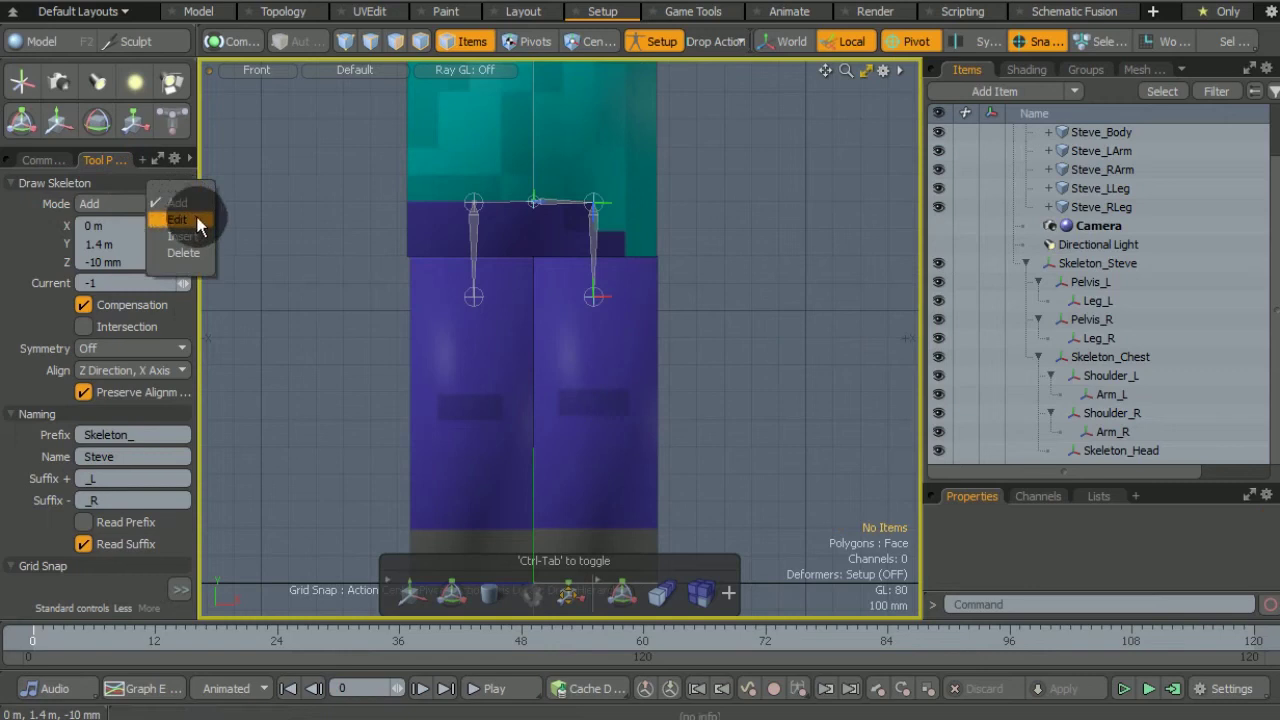
pyautogui.click(197, 222)
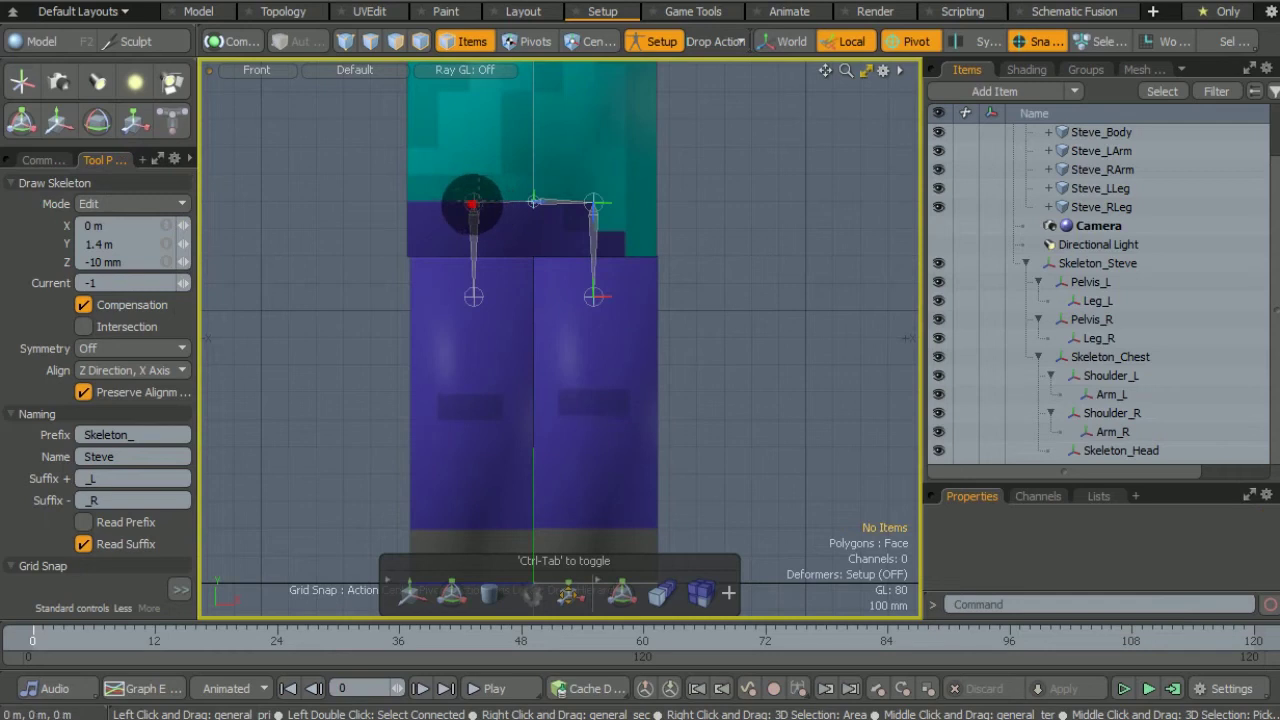
# Step: Raise the centre joint to 1.6 m, pelvis joints to chest height, and leg joints to 1.4 m
pyautogui.click(538, 201)
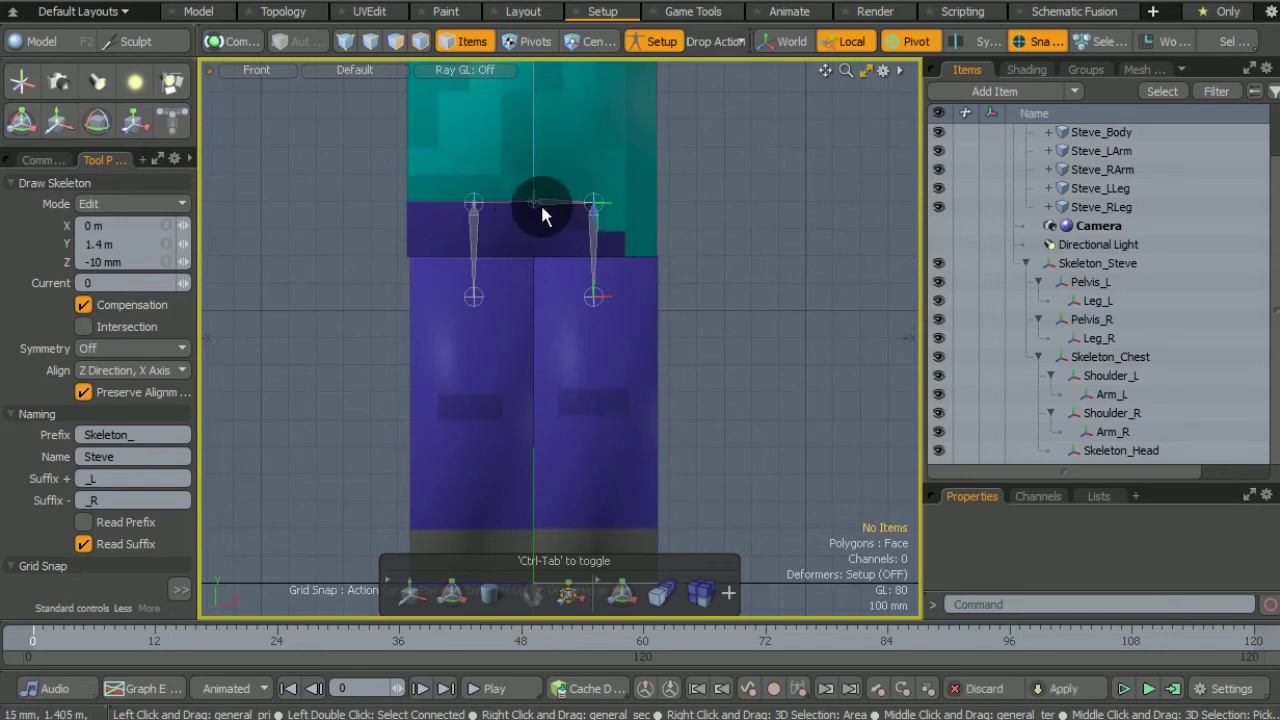
pyautogui.moveTo(533, 201); pyautogui.dragTo(535, 147)
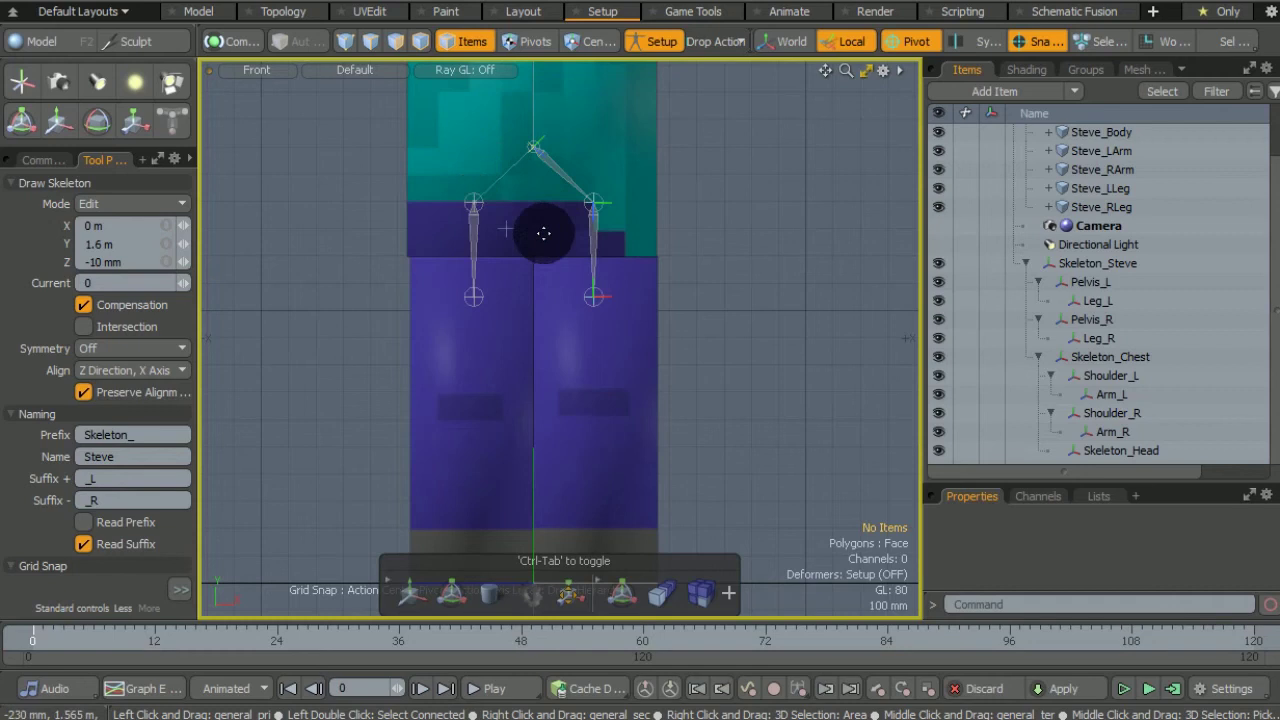
pyautogui.click(594, 205)
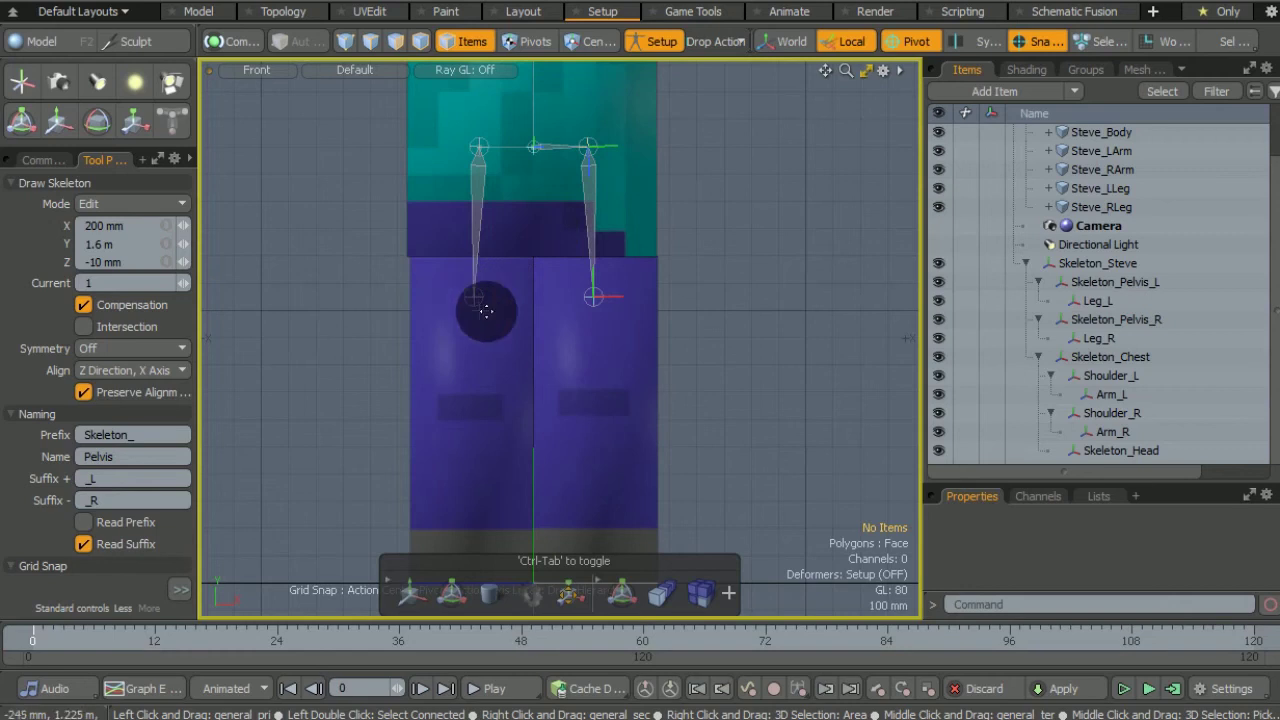
pyautogui.moveTo(590, 298); pyautogui.dragTo(588, 228)
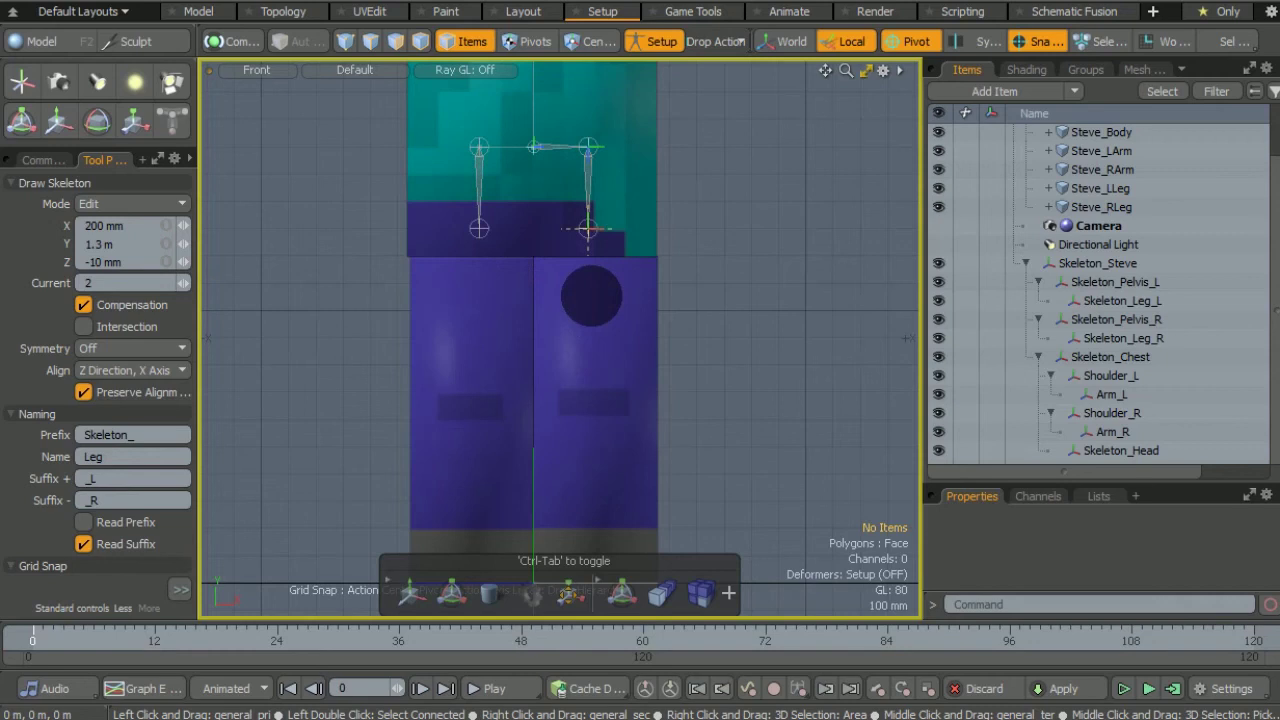
pyautogui.moveTo(588, 228); pyautogui.dragTo(588, 201)
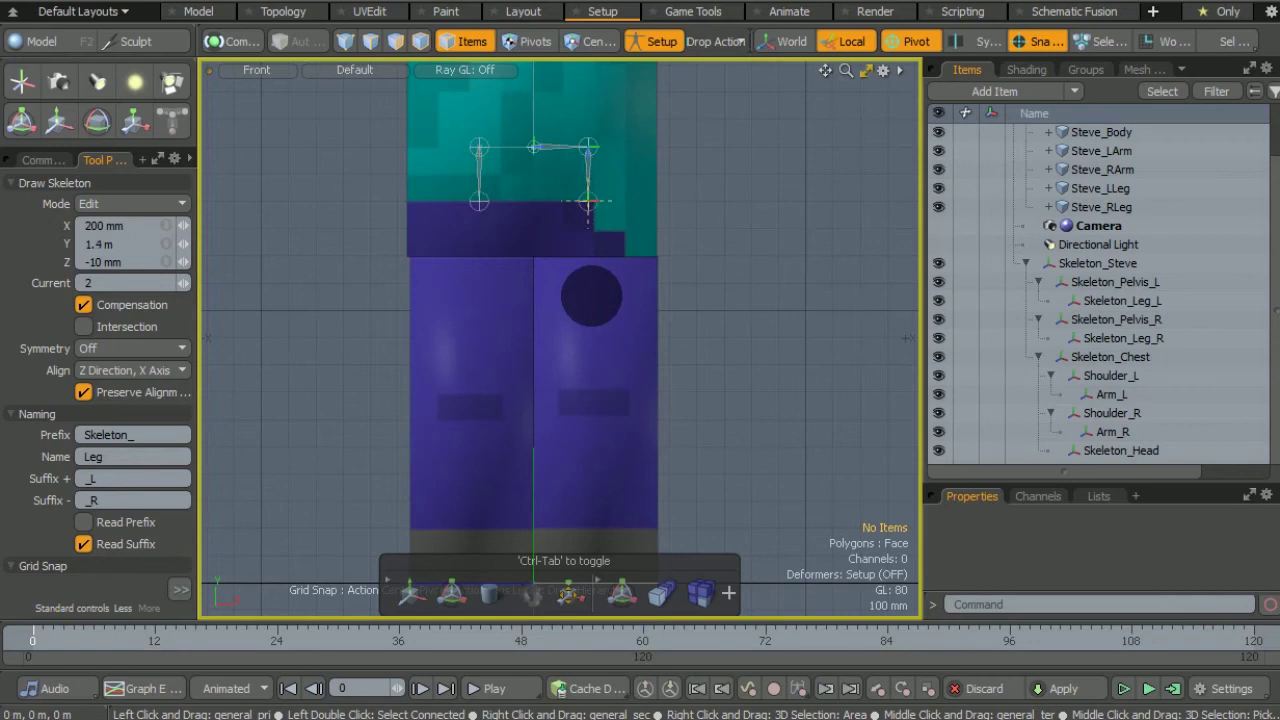
# Step: Turn off Setup and orbit Steve in Perspective view to show the deformed, splayed legs
pyautogui.click(646, 45)
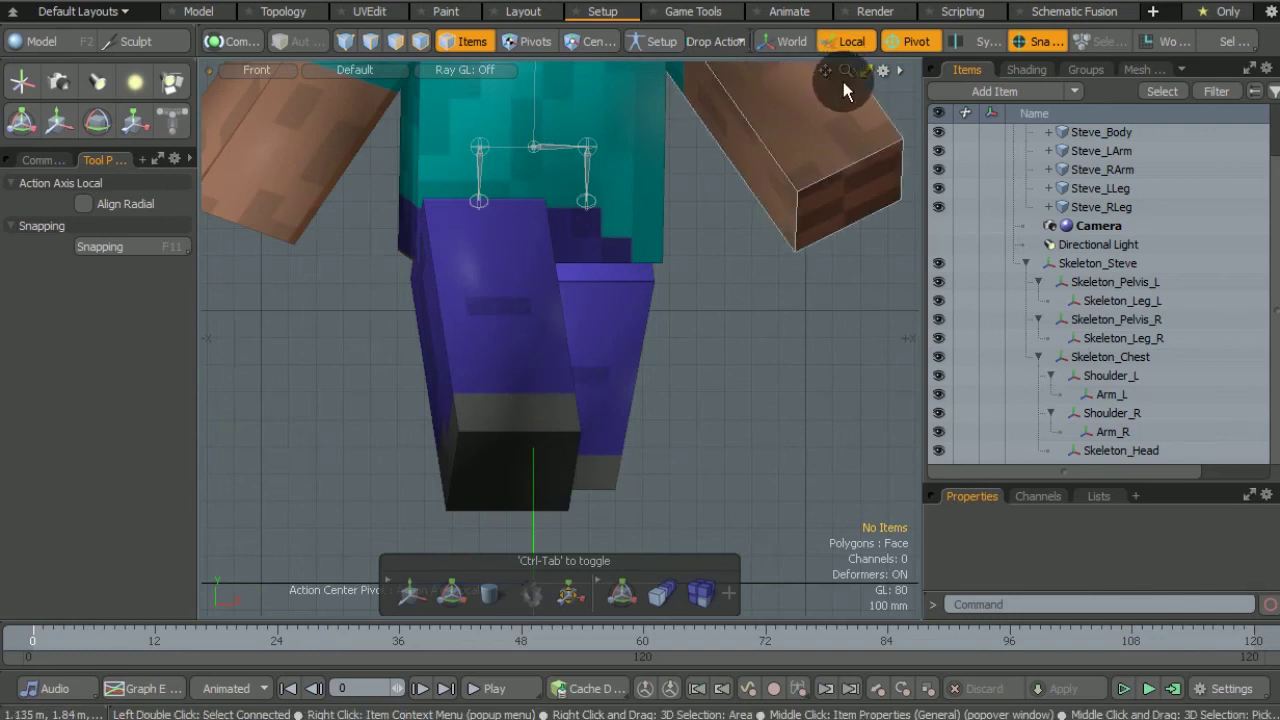
pyautogui.click(258, 69)
pyautogui.click(270, 113)
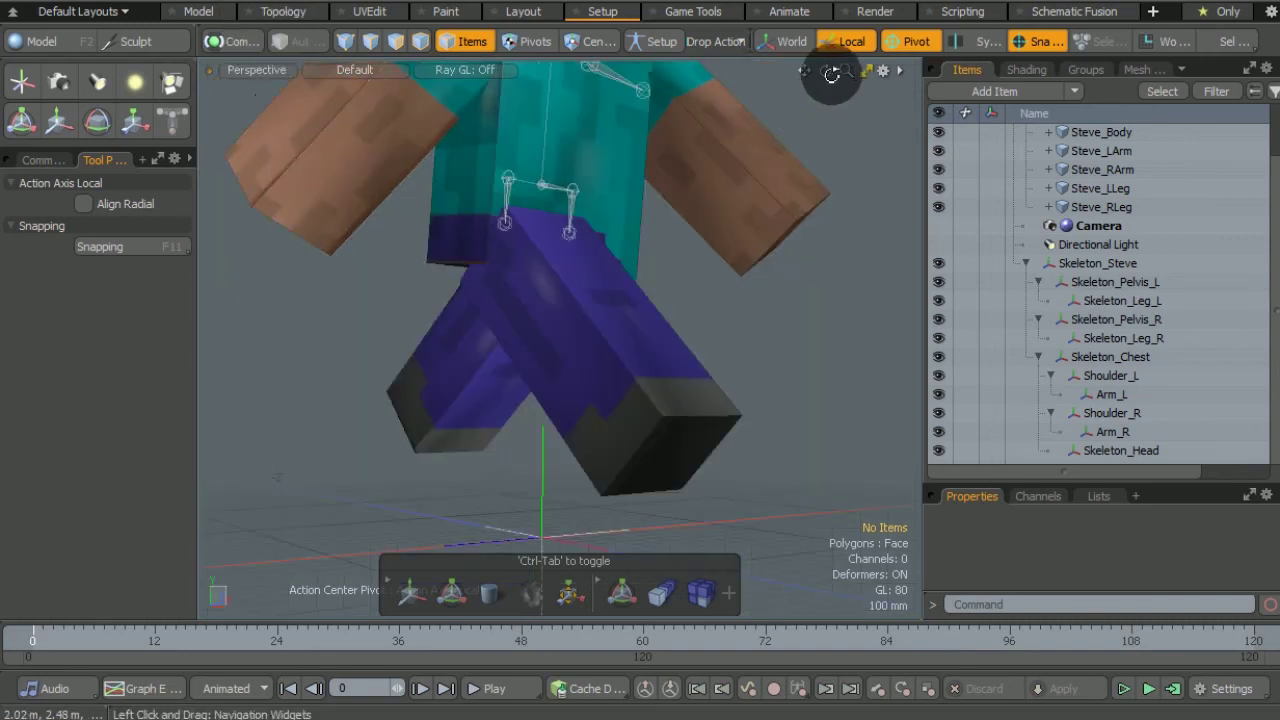
pyautogui.moveTo(826, 71); pyautogui.dragTo(749, 129)
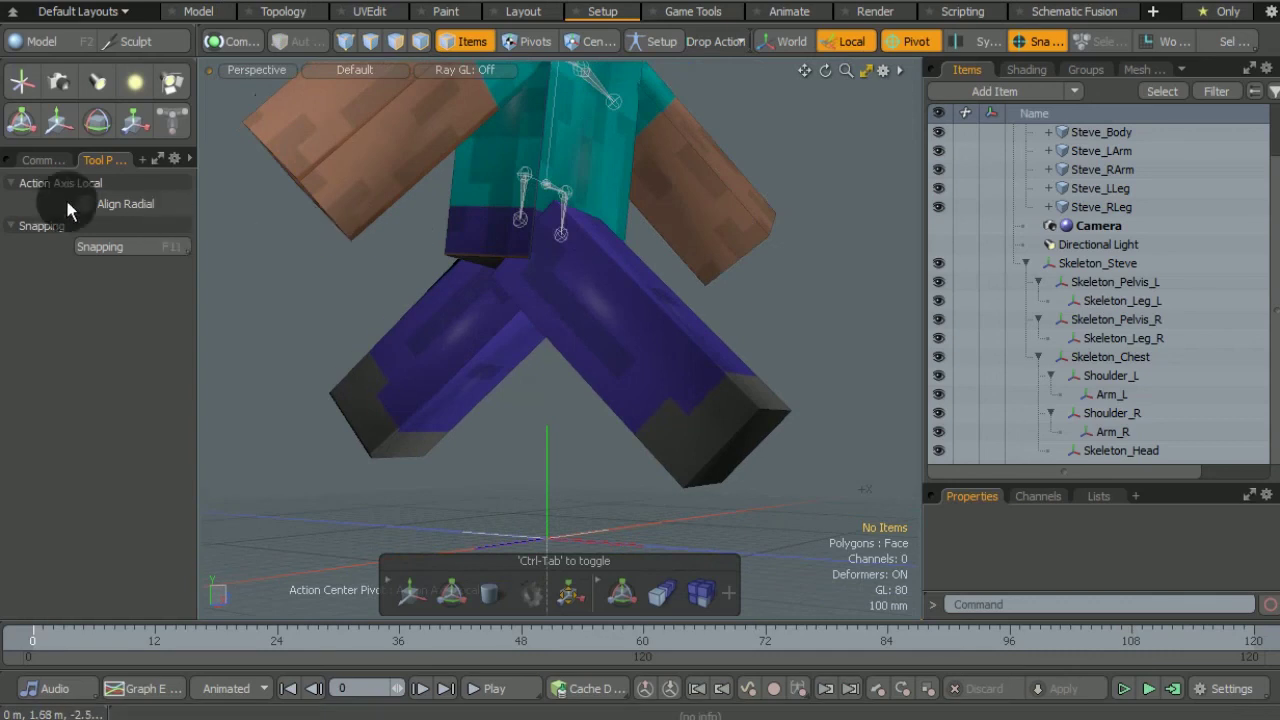
pyautogui.click(38, 163)
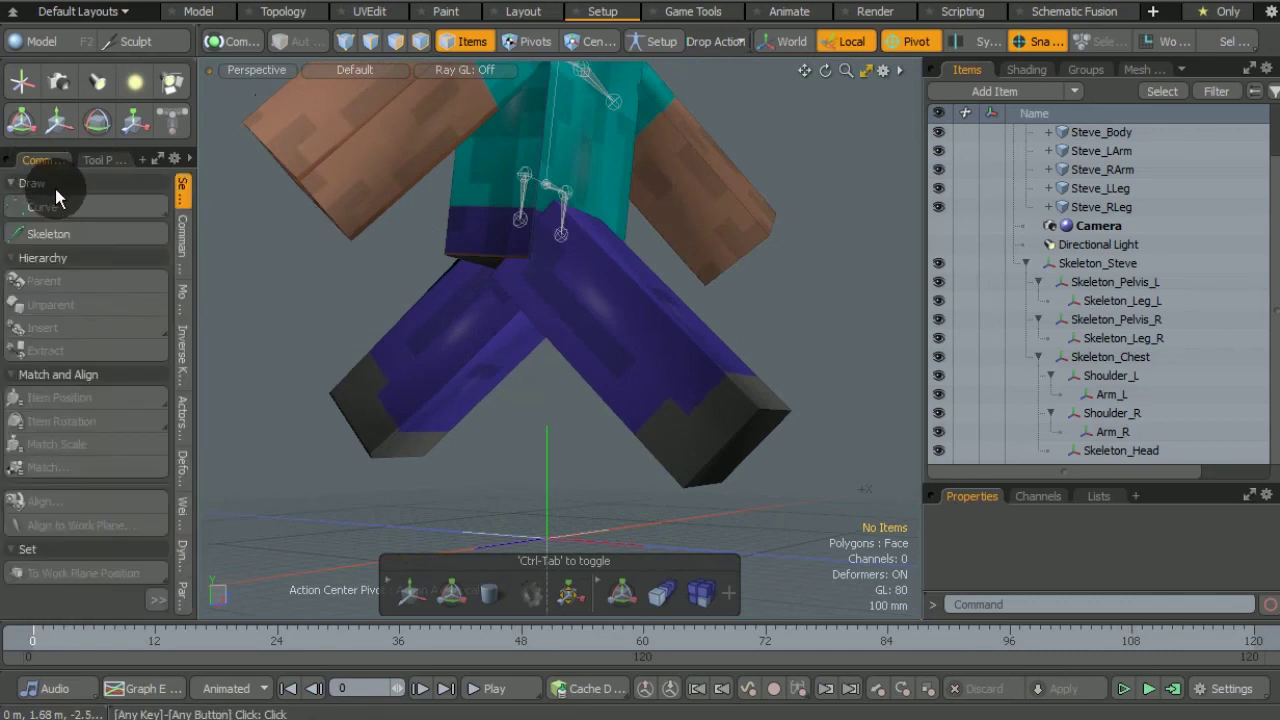
# Step: Rotate Skeleton_Leg_R so the right leg hangs straight down, then test its swing
pyautogui.click(95, 127)
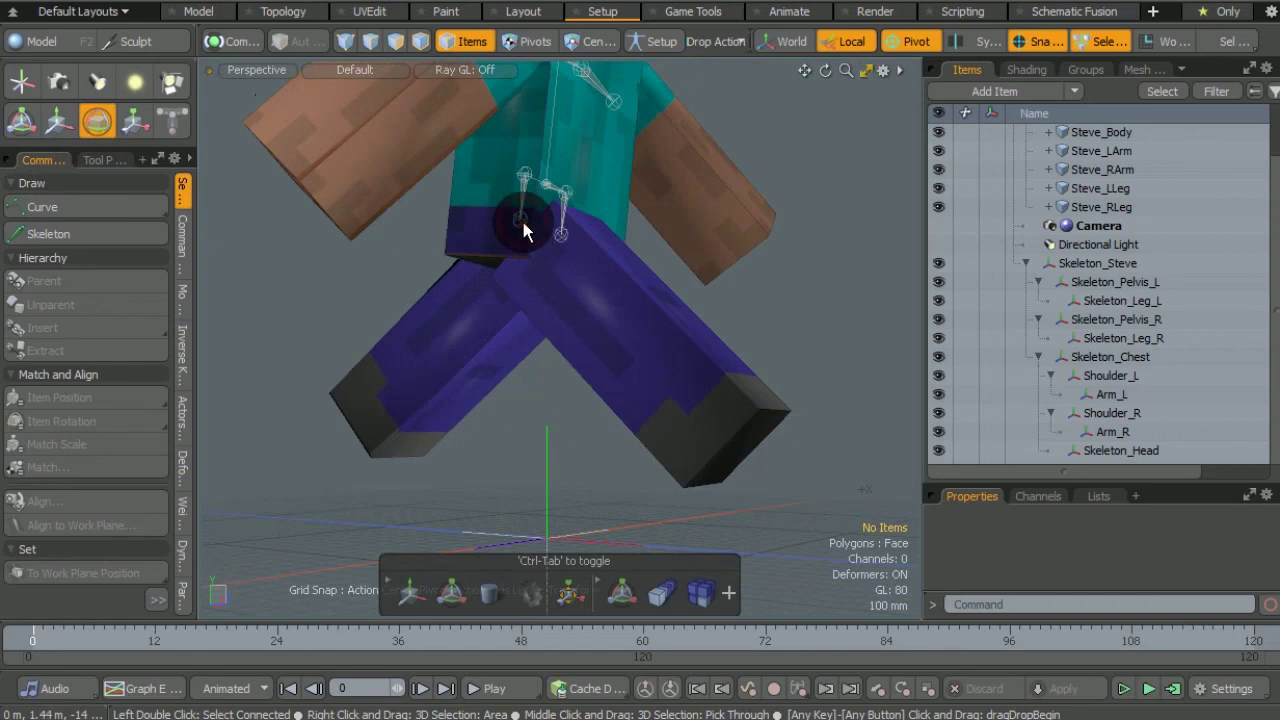
pyautogui.click(523, 222)
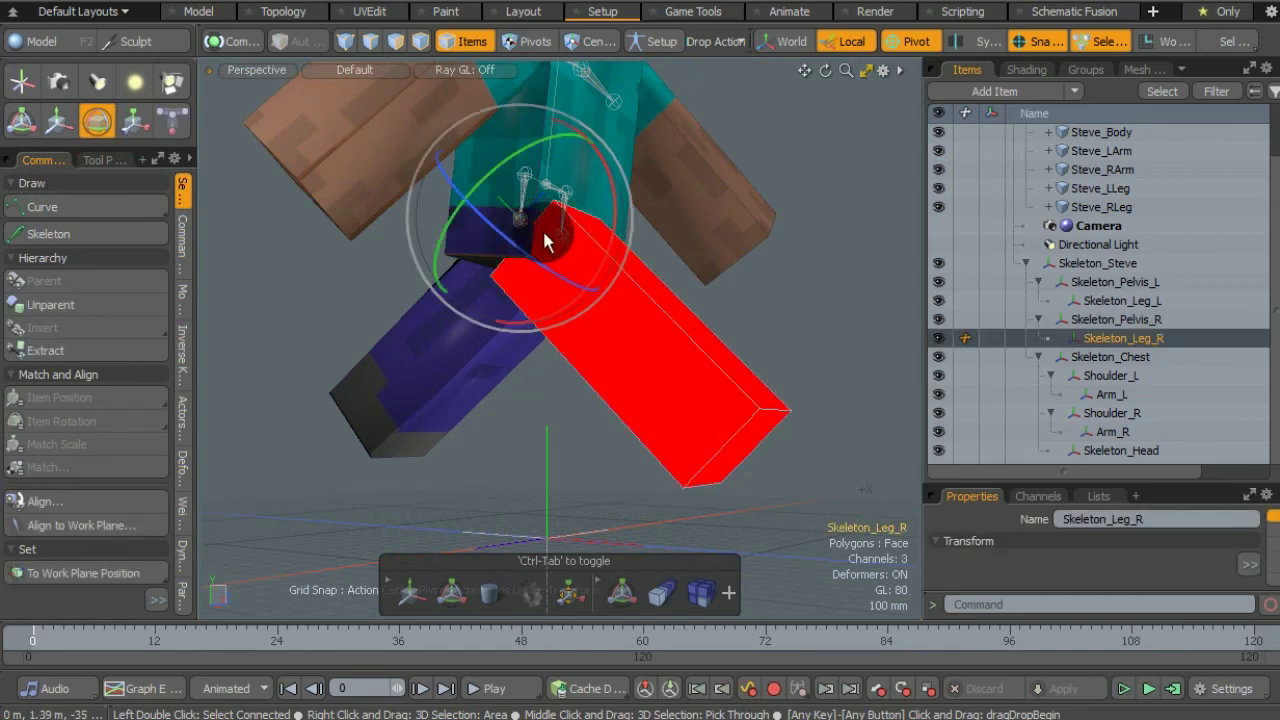
pyautogui.moveTo(609, 179); pyautogui.dragTo(506, 236)
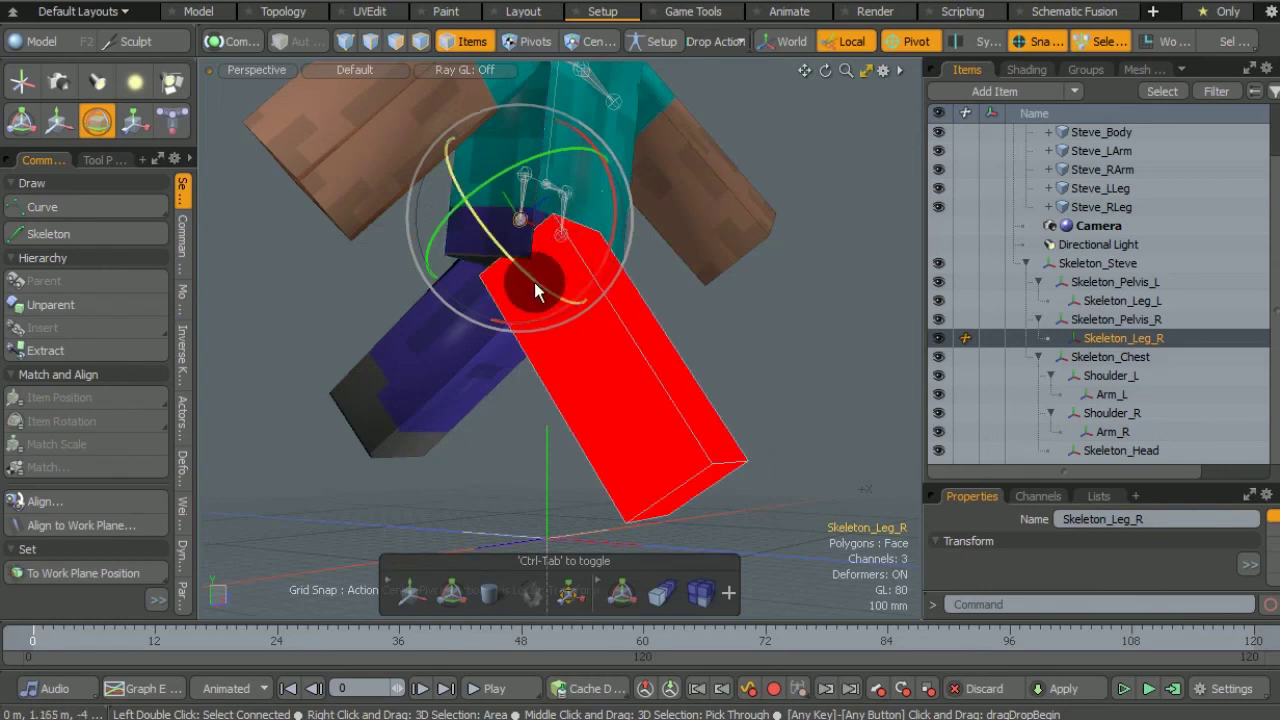
pyautogui.moveTo(534, 282); pyautogui.dragTo(485, 205)
pyautogui.moveTo(826, 70); pyautogui.dragTo(740, 81)
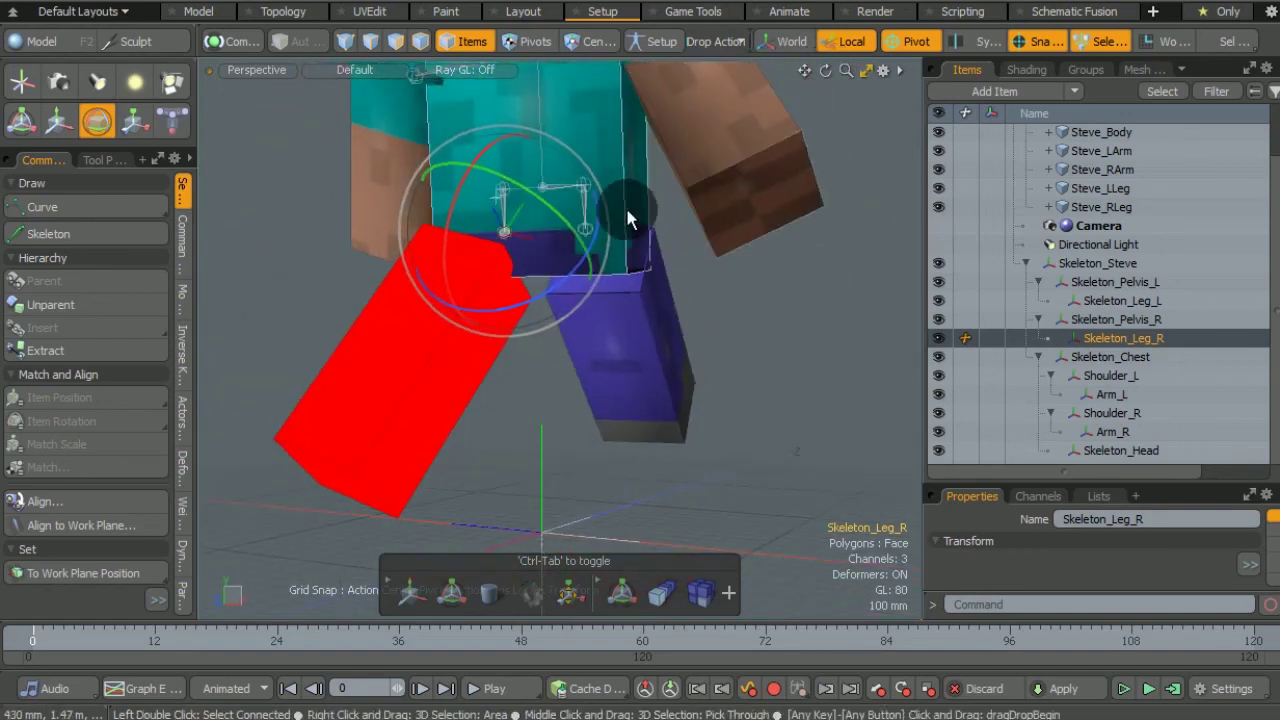
# Step: Rotate Skeleton_Leg_L straight down, test swings of about 30 and 45 degrees, then deselect
pyautogui.click(587, 236)
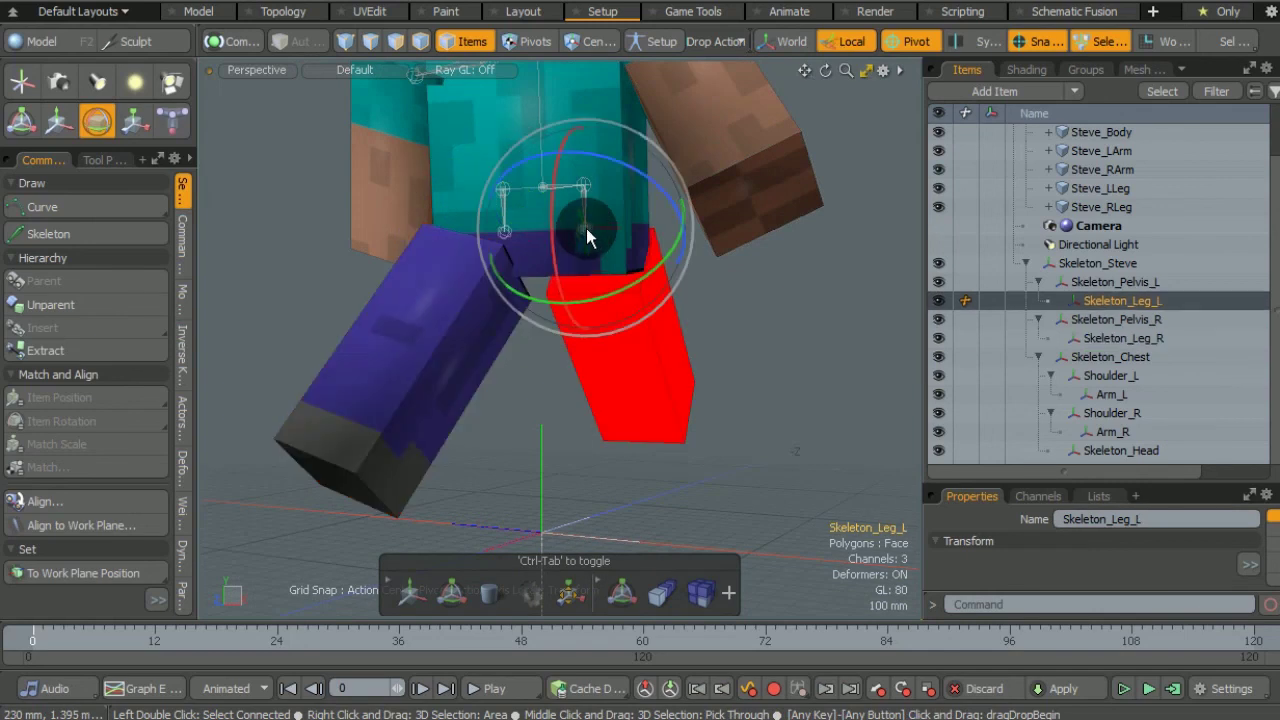
pyautogui.moveTo(585, 215); pyautogui.dragTo(640, 150)
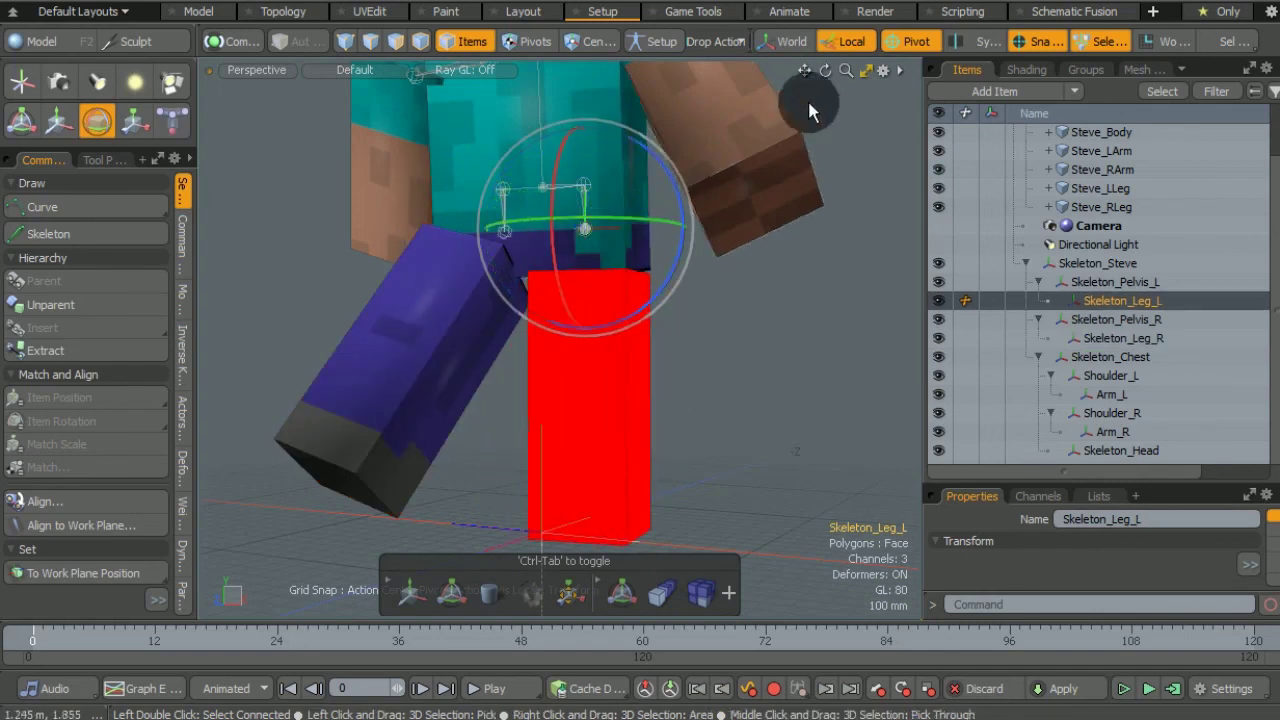
pyautogui.moveTo(825, 70); pyautogui.dragTo(770, 72)
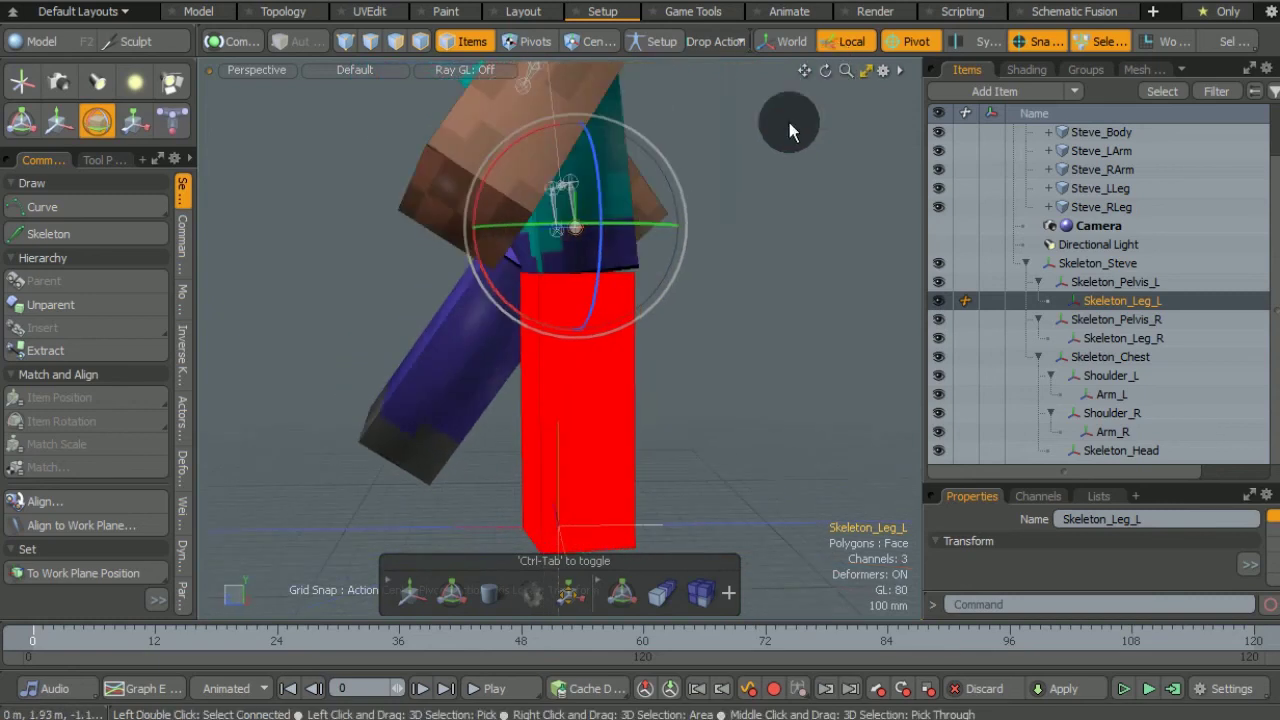
pyautogui.moveTo(497, 297); pyautogui.dragTo(478, 342)
pyautogui.moveTo(494, 289); pyautogui.dragTo(645, 268)
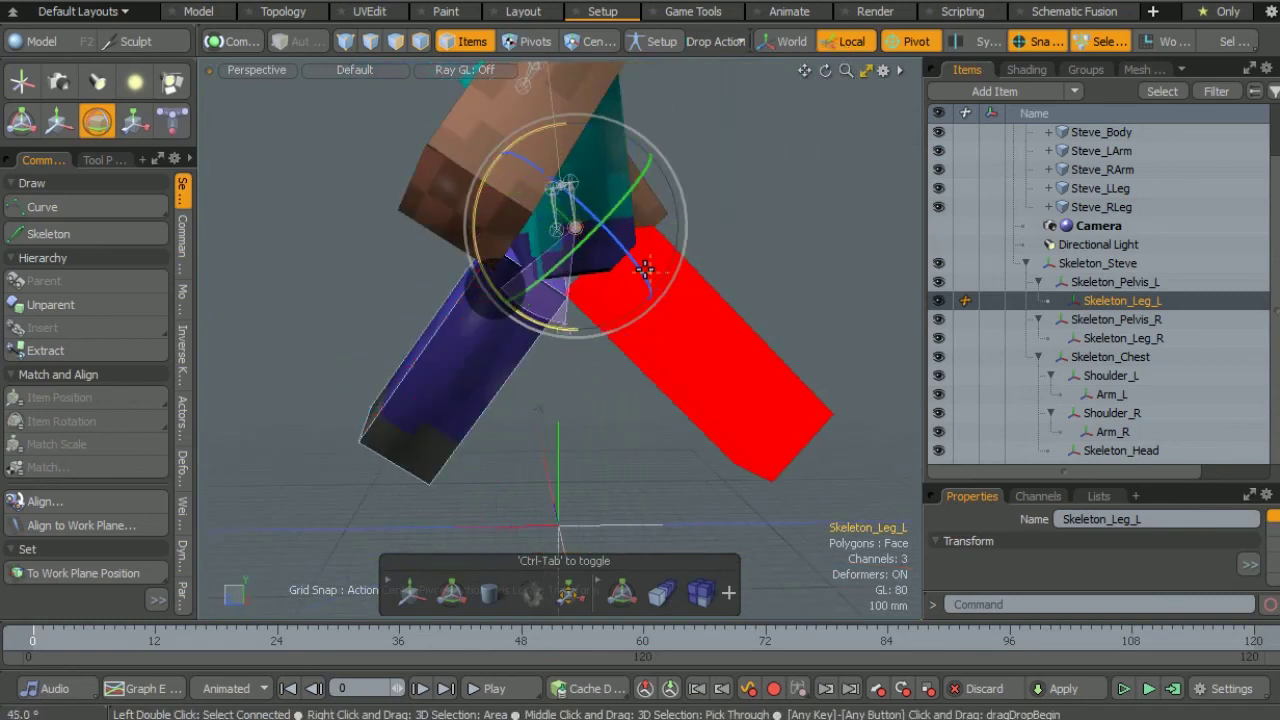
pyautogui.moveTo(583, 200); pyautogui.dragTo(611, 232)
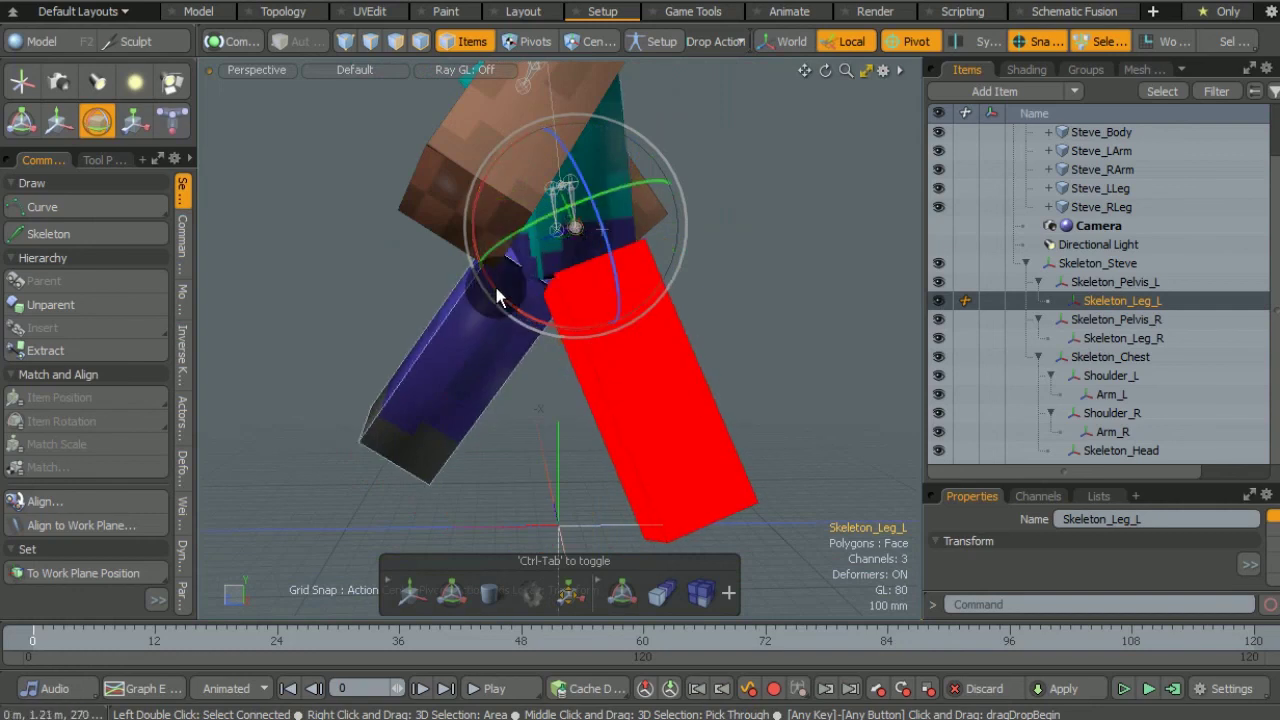
pyautogui.moveTo(495, 289); pyautogui.dragTo(530, 332)
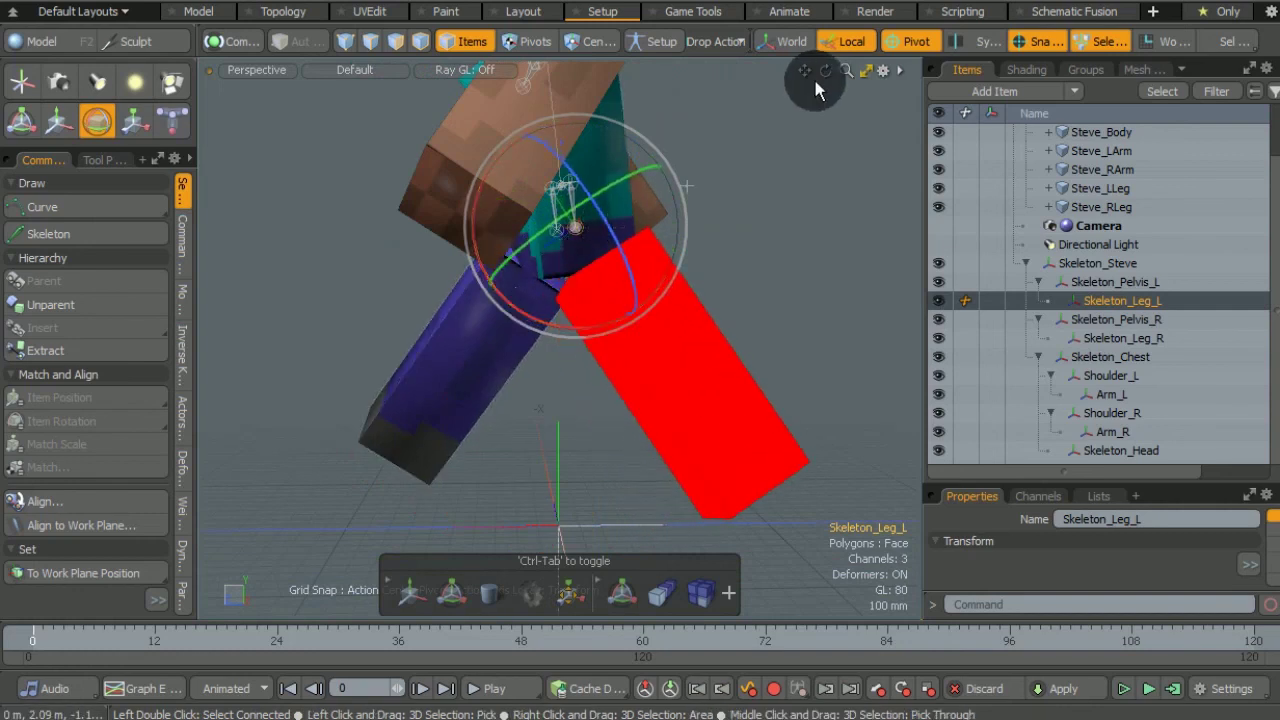
pyautogui.moveTo(824, 72)
pyautogui.mouseDown()
pyautogui.moveTo(846, 79)
pyautogui.moveTo(804, 74)
pyautogui.mouseUp()
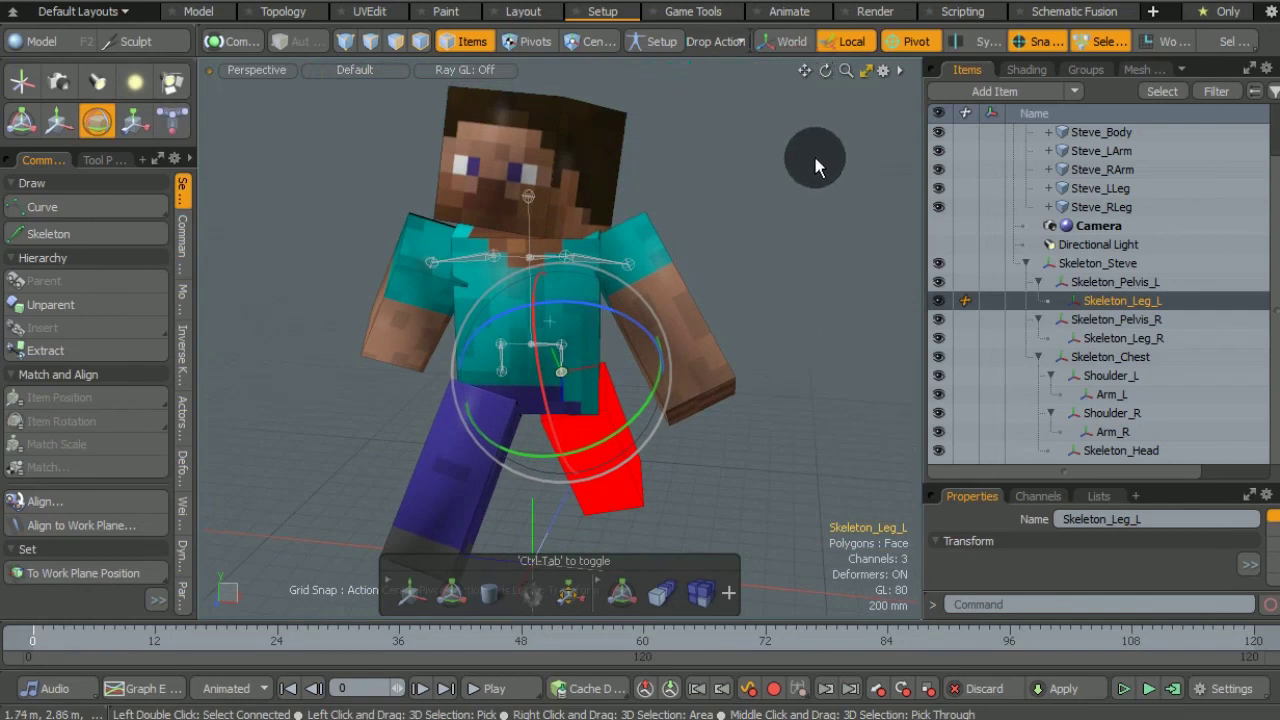
pyautogui.click(100, 130)
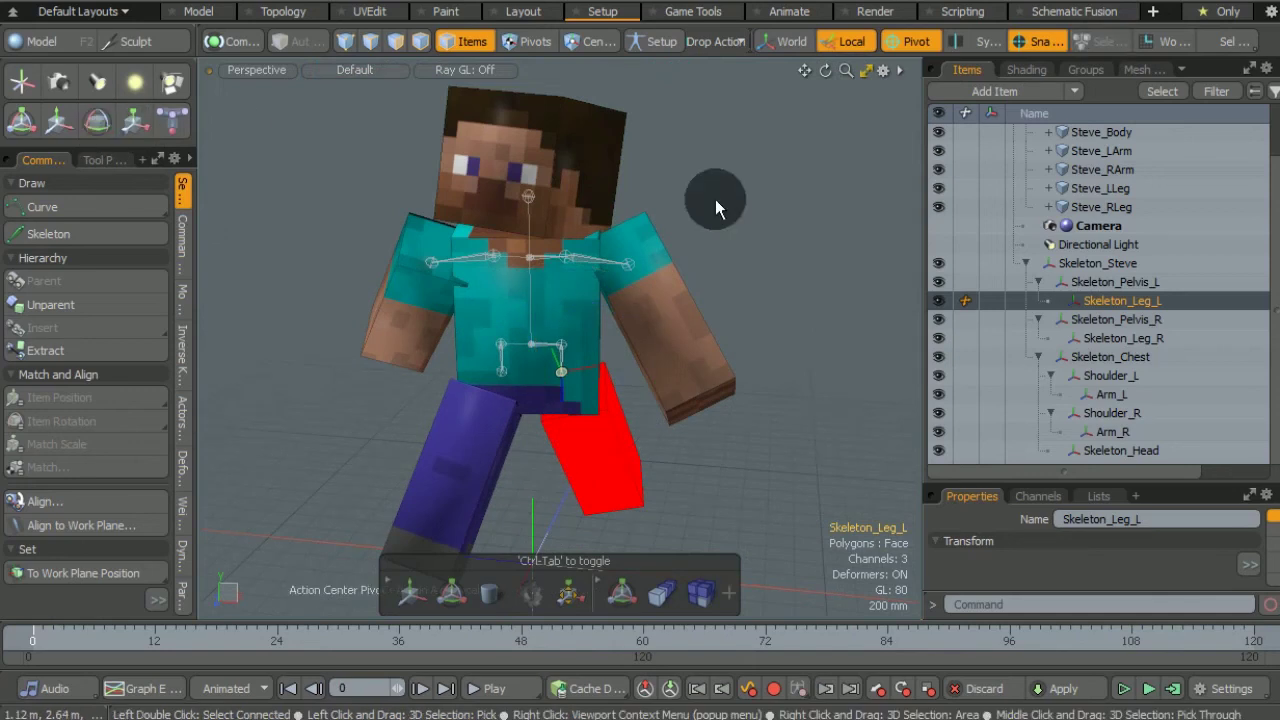
pyautogui.click(815, 276)
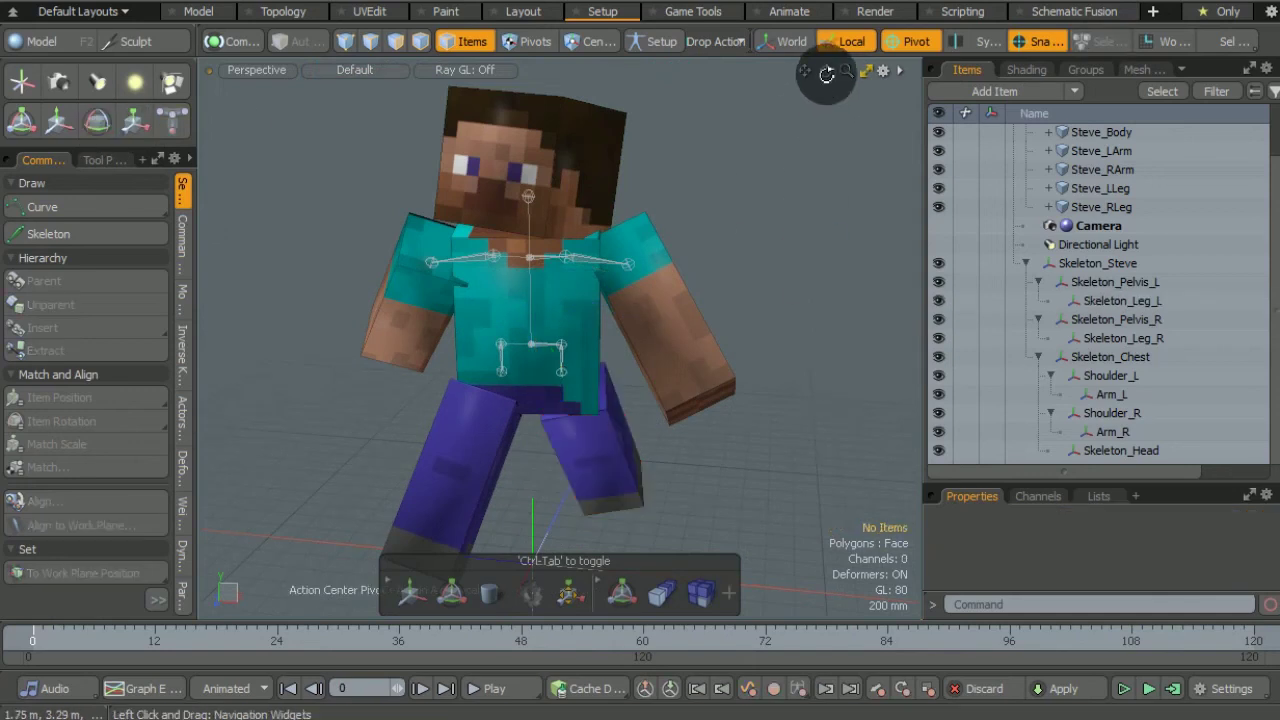